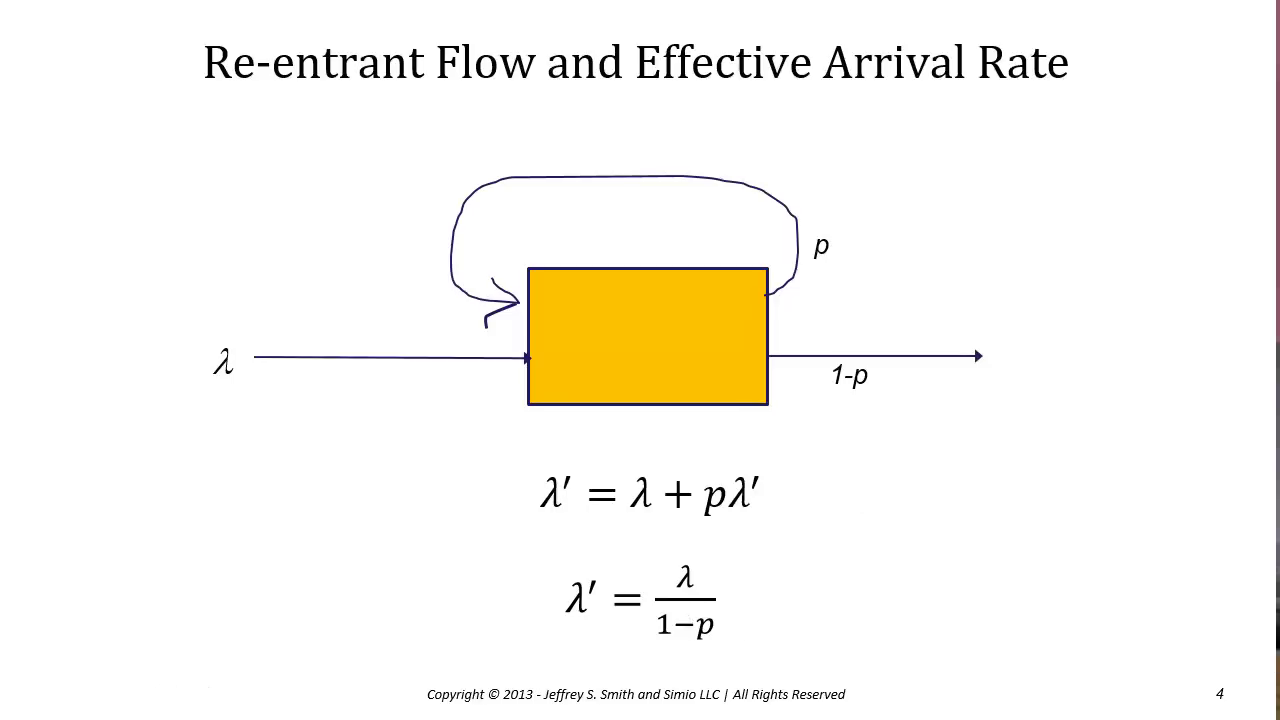
# Switch to Static Models.xlsx in Excel and set the Inspect split in B6 to =1/(1-B4), using the rework rate.
pyautogui.hotkey('alt', 'Tab')
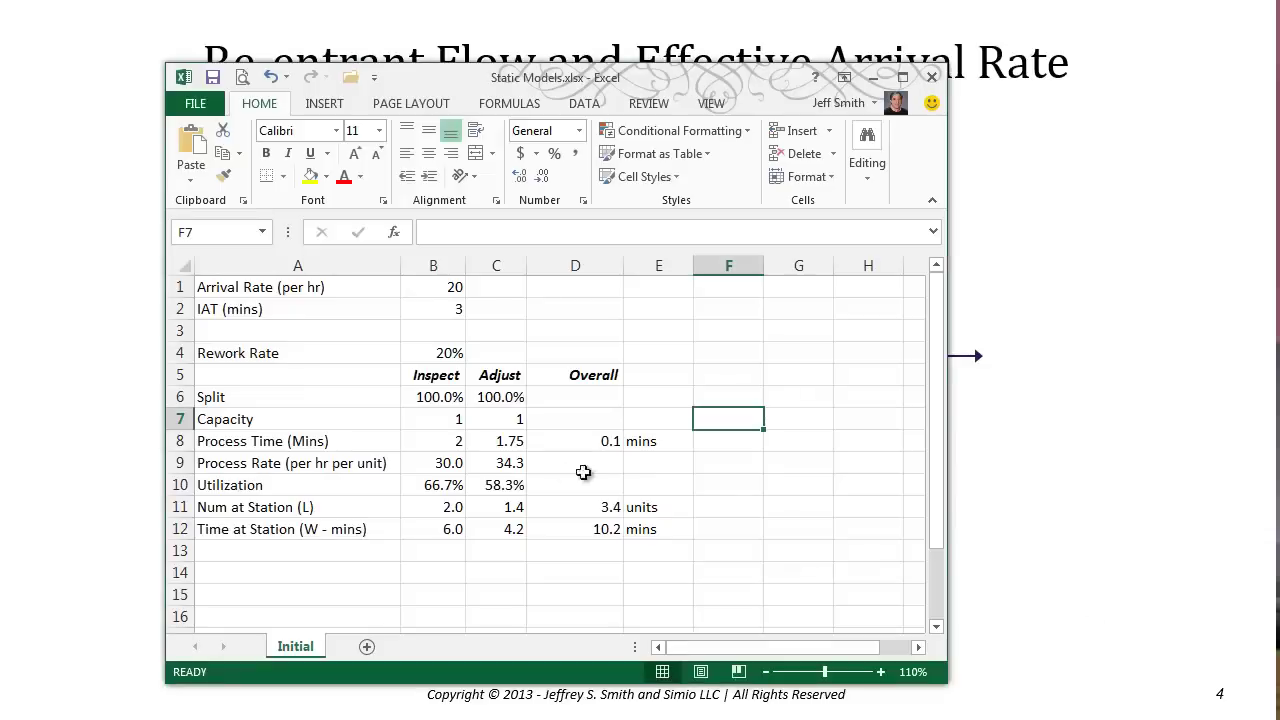
pyautogui.click(452, 397)
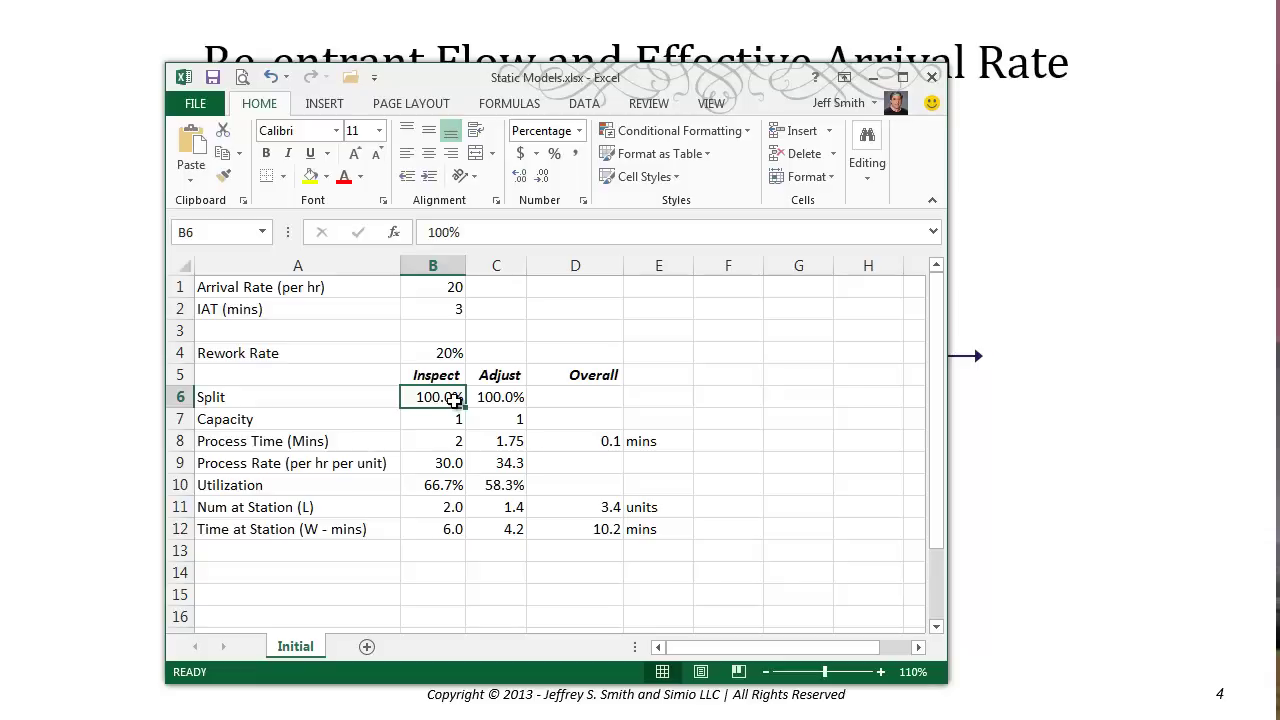
pyautogui.hotkey('alt', 'Tab')
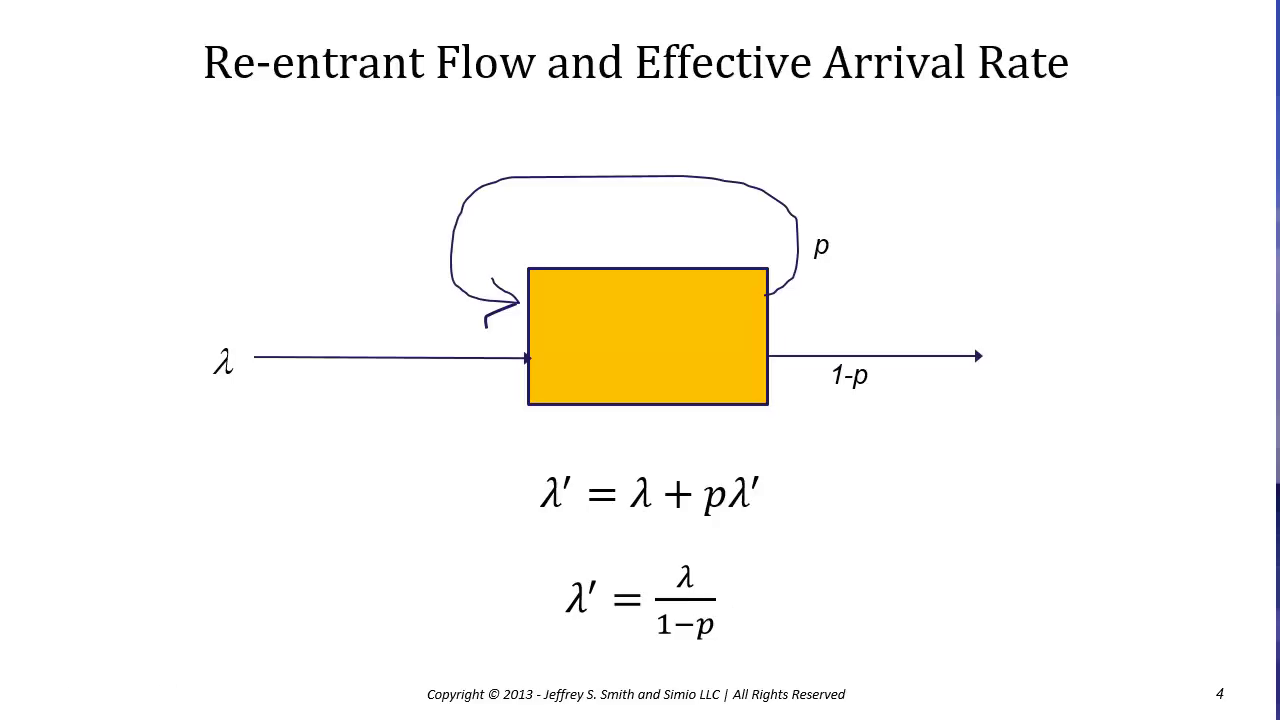
pyautogui.hotkey('alt', 'Tab')
pyautogui.click(612, 379)
pyautogui.click(442, 395)
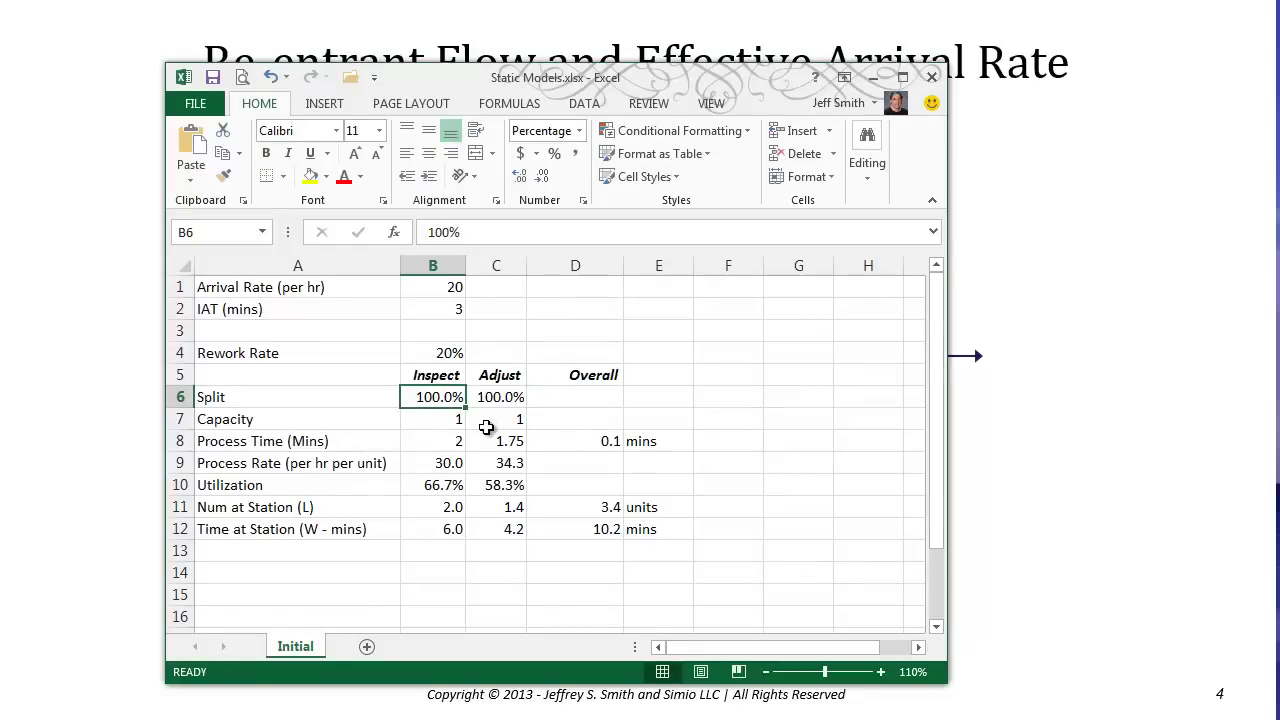
pyautogui.write('=1/(1-')
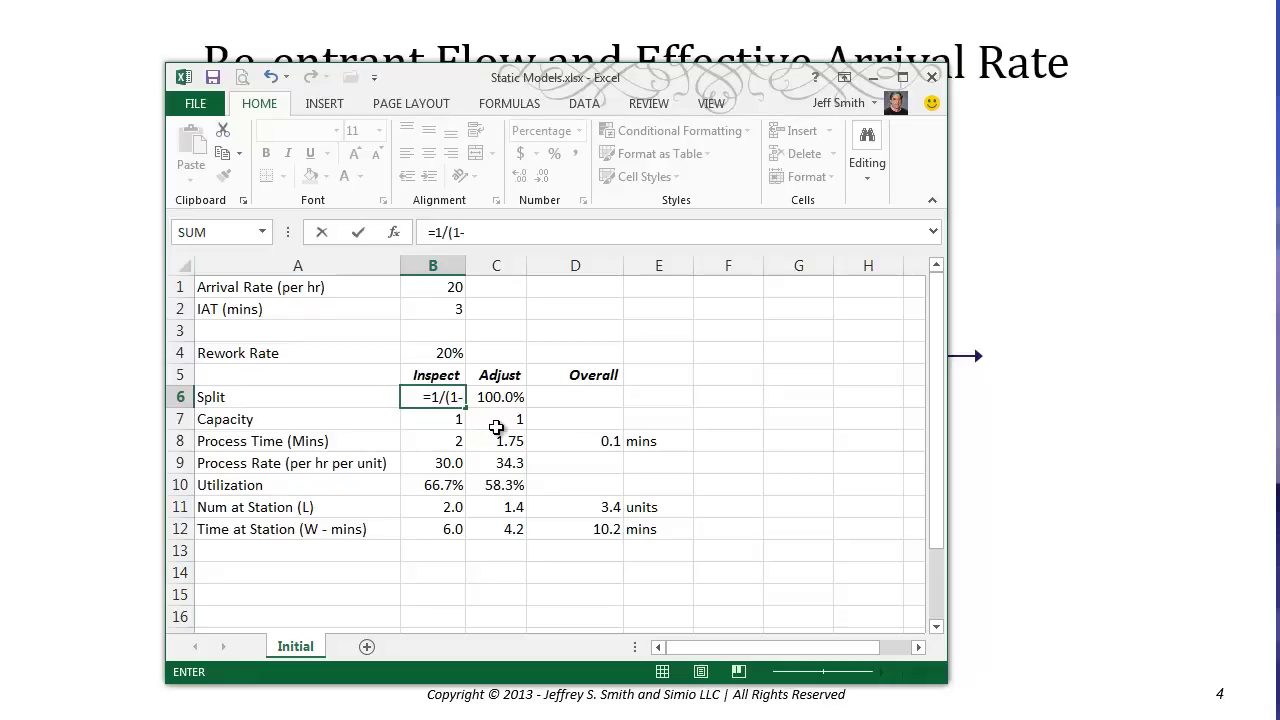
pyautogui.click(427, 350)
pyautogui.write(')')
pyautogui.press('Return')
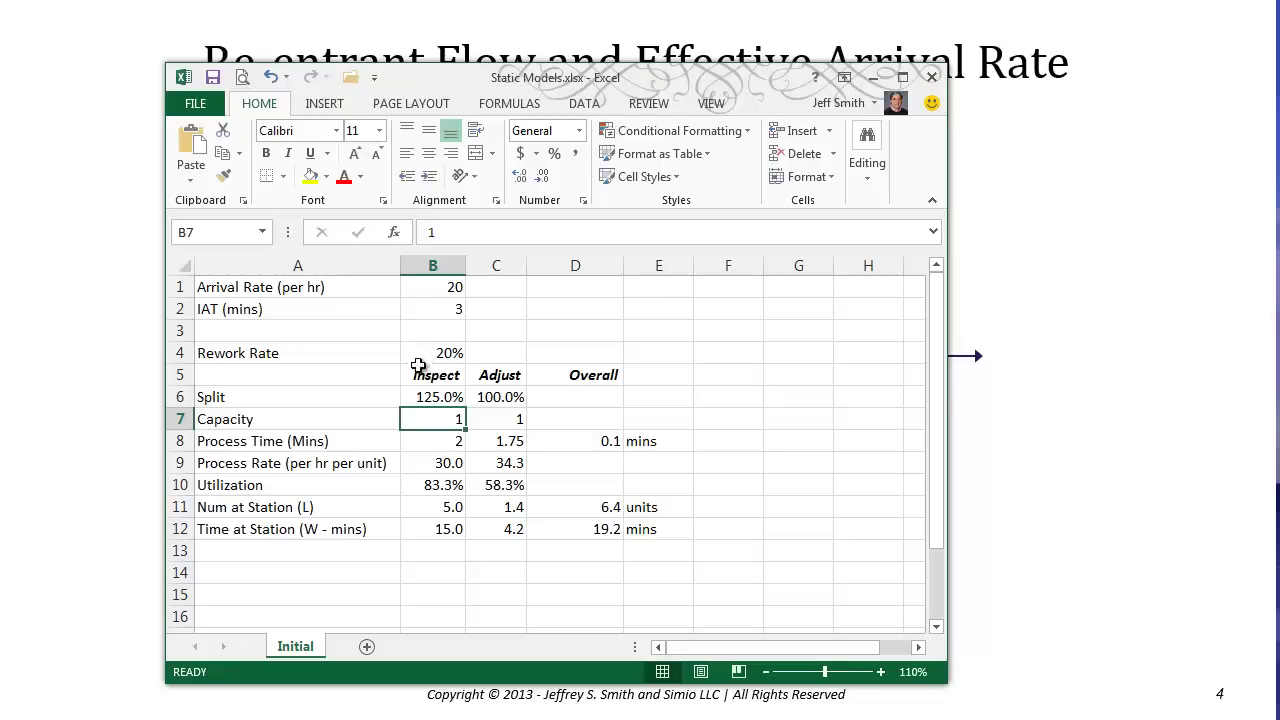
# Set the Adjust split in C6 to the formula =1/(1-B4).
pyautogui.click(508, 398)
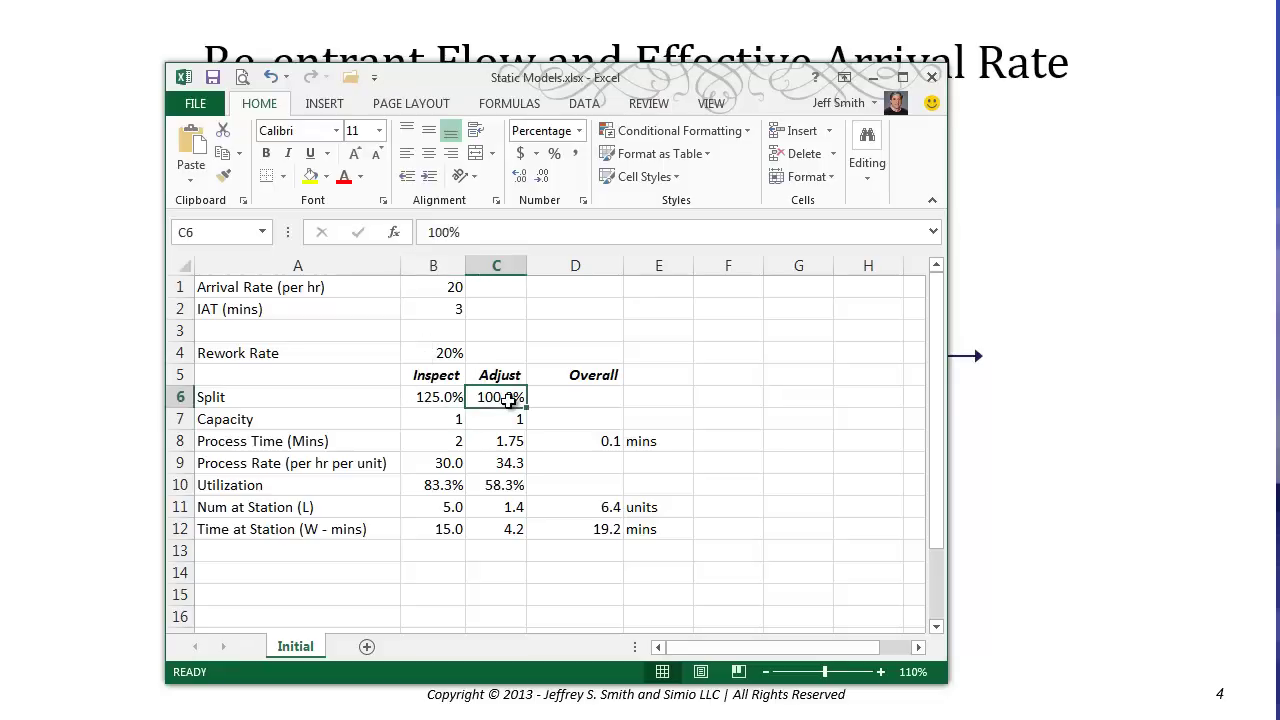
pyautogui.write('=')
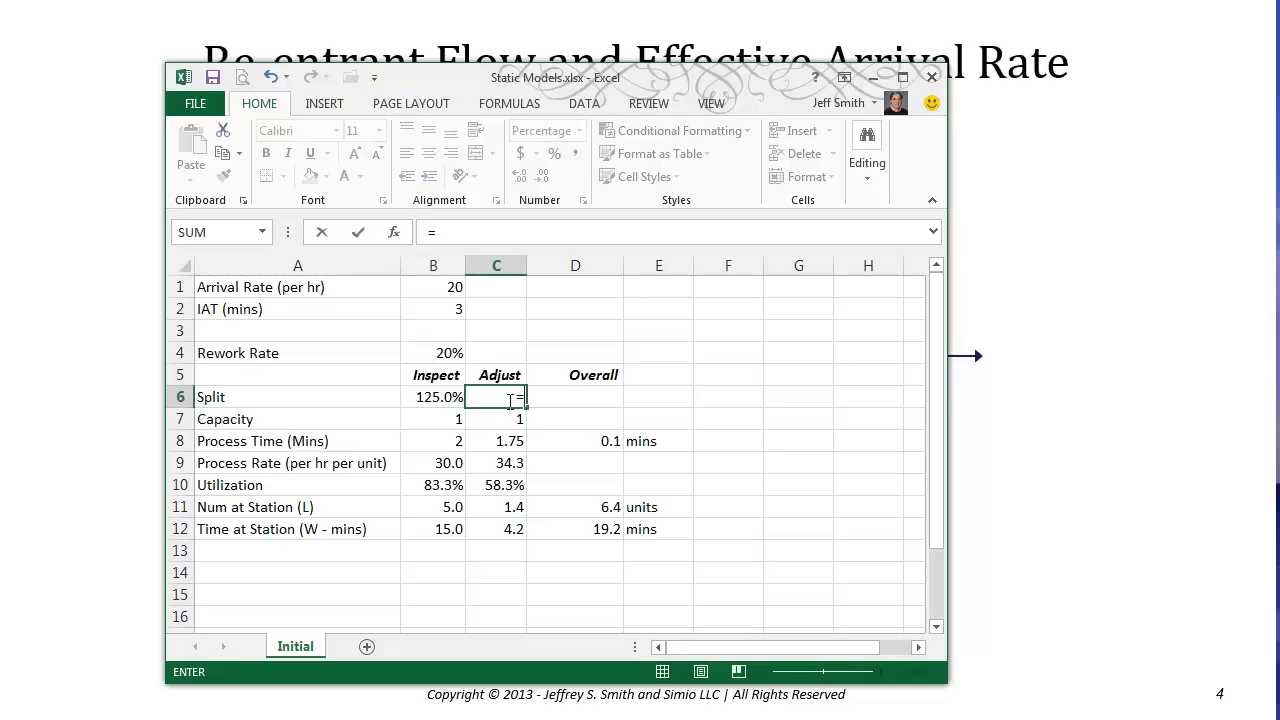
pyautogui.write('1/(1-')
pyautogui.click(443, 355)
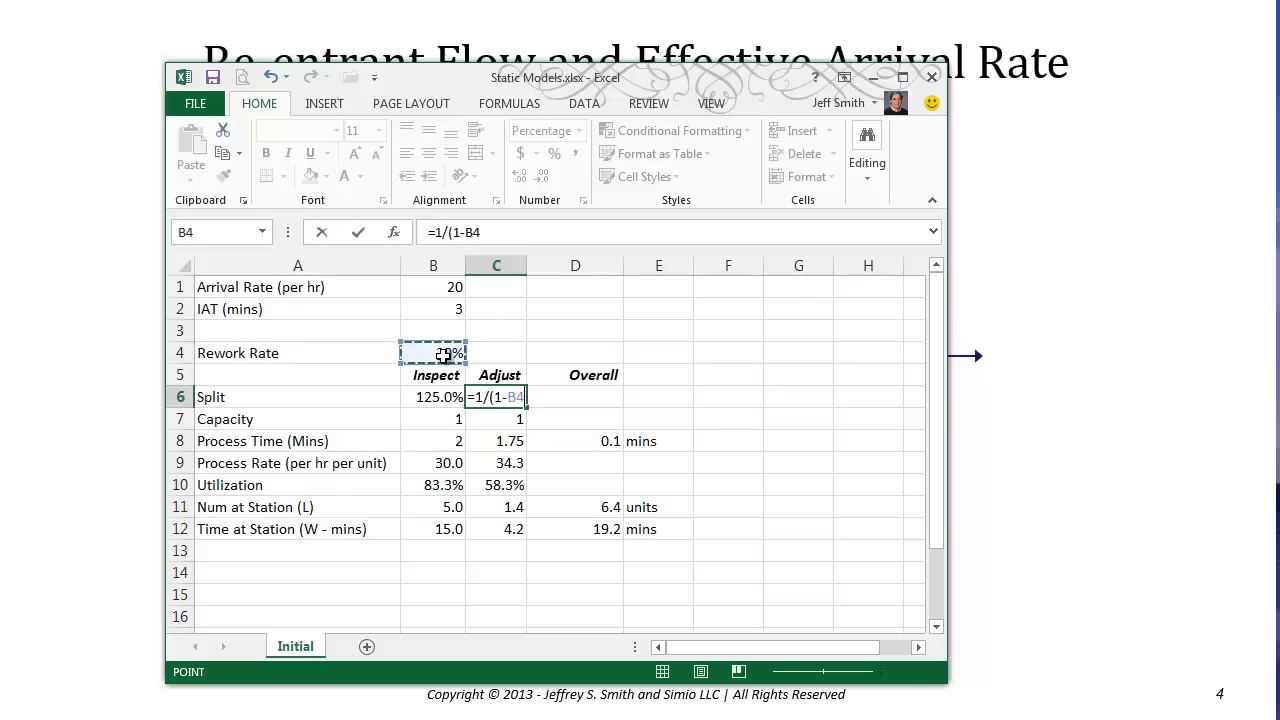
pyautogui.write(')')
pyautogui.press('Return')
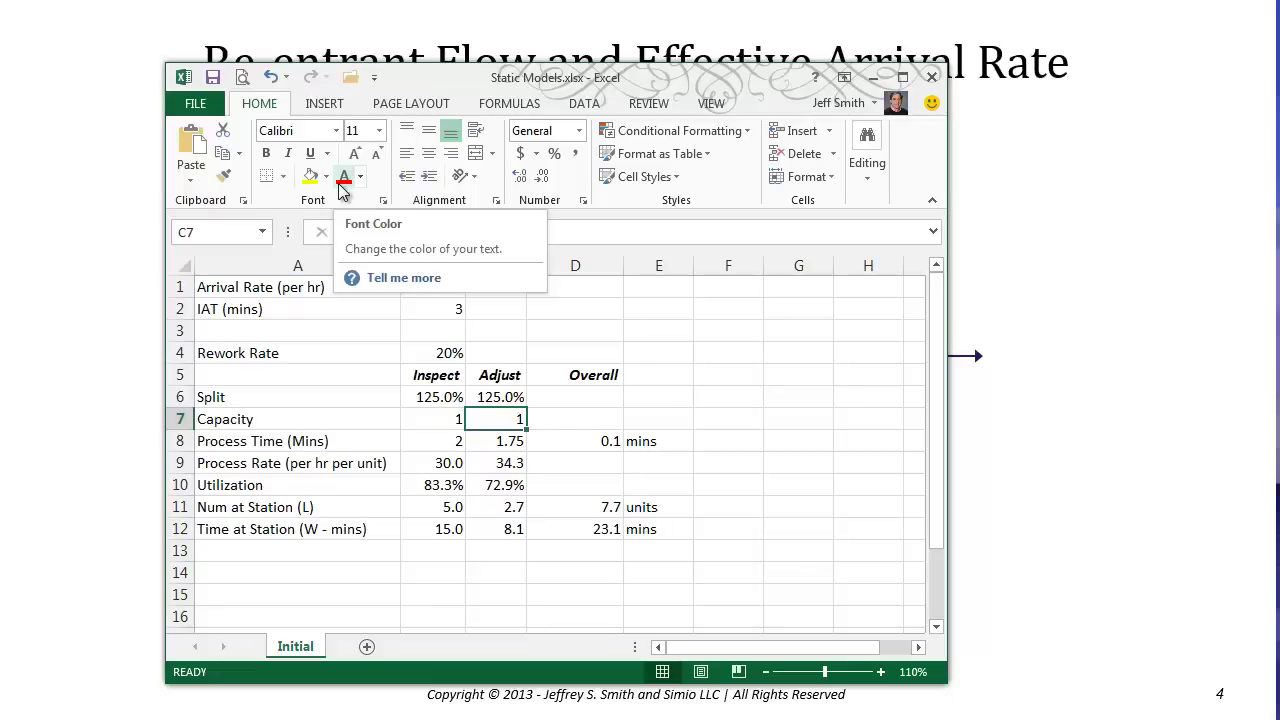
# Switch to Simio and place a Source, two Servers and a Sink in a horizontal row in the Facility view.
pyautogui.hotkey('alt', 'Tab')
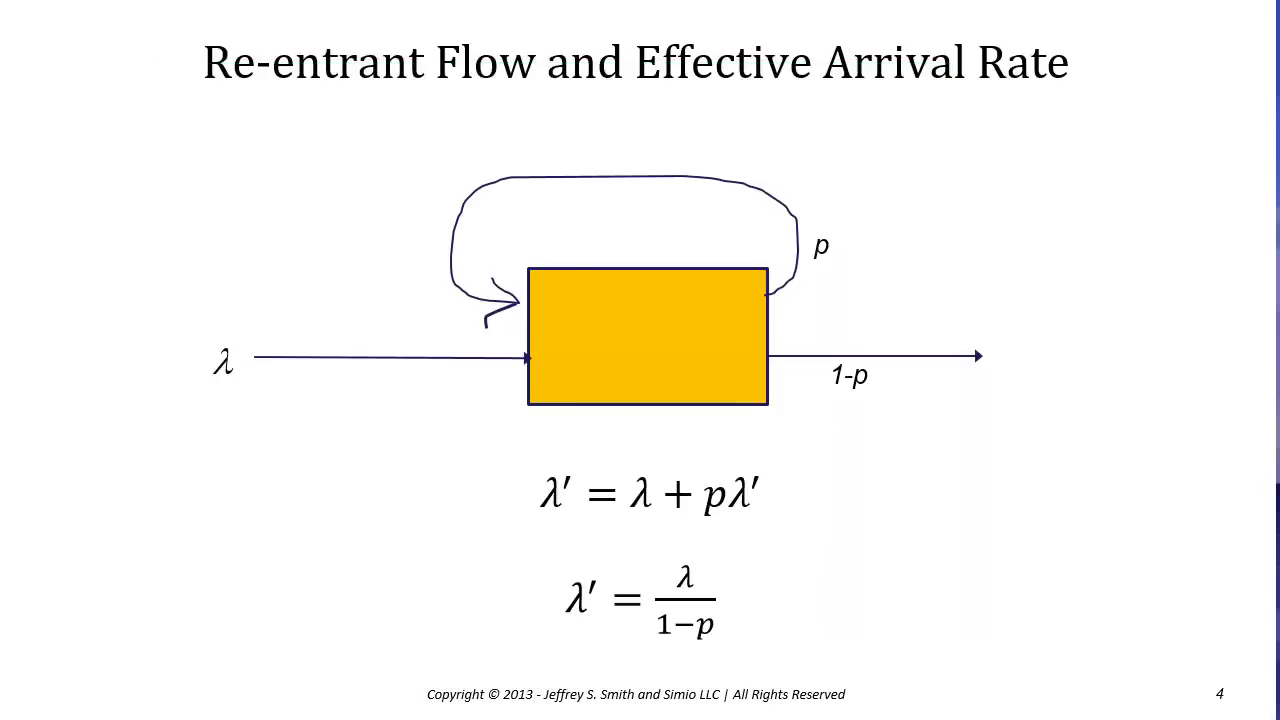
pyautogui.hotkey('alt', 'Tab')
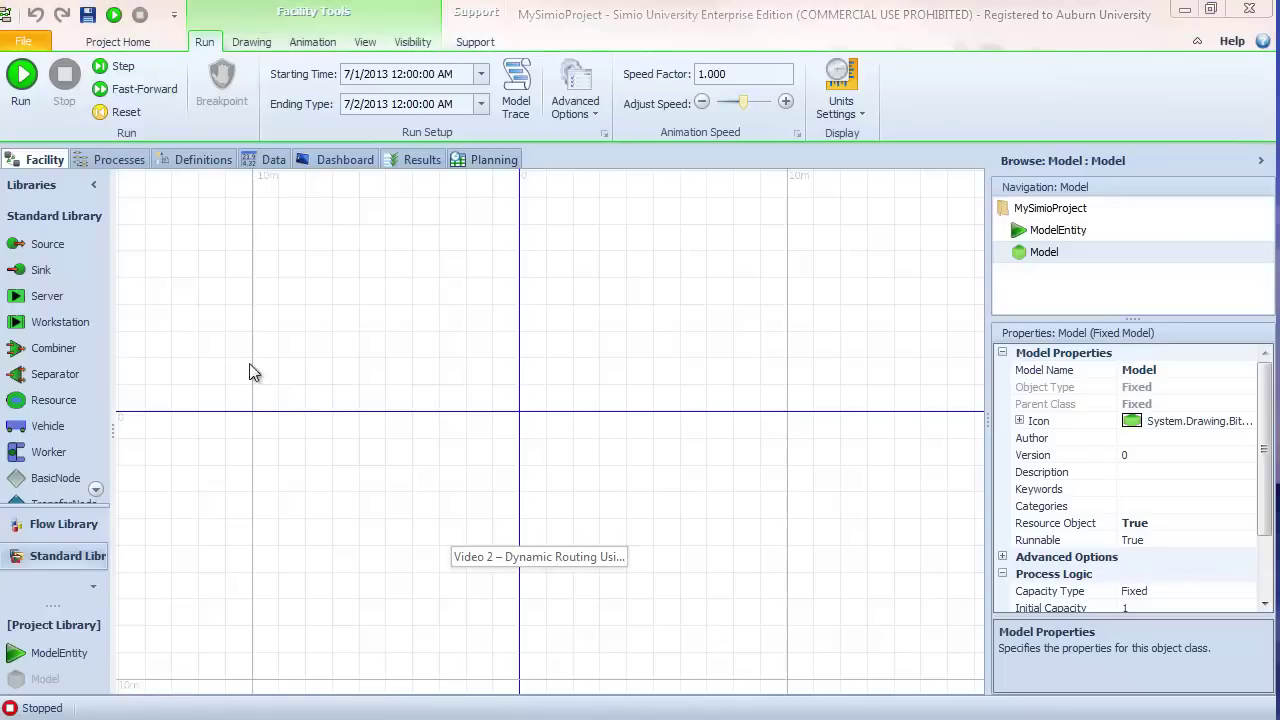
pyautogui.moveTo(29, 251); pyautogui.dragTo(215, 355)
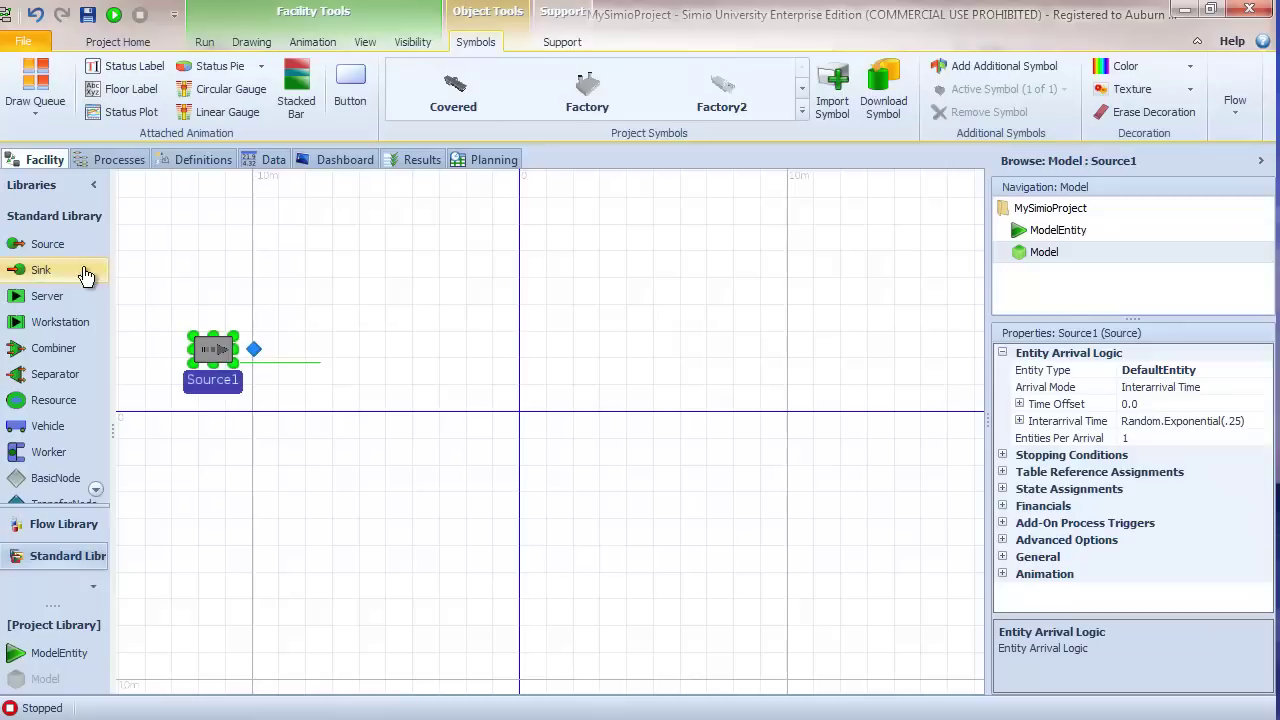
pyautogui.moveTo(80, 297); pyautogui.dragTo(471, 349)
pyautogui.moveTo(47, 296); pyautogui.dragTo(745, 362)
pyautogui.moveTo(766, 434); pyautogui.dragTo(718, 448)
pyautogui.moveTo(59, 283); pyautogui.dragTo(940, 368)
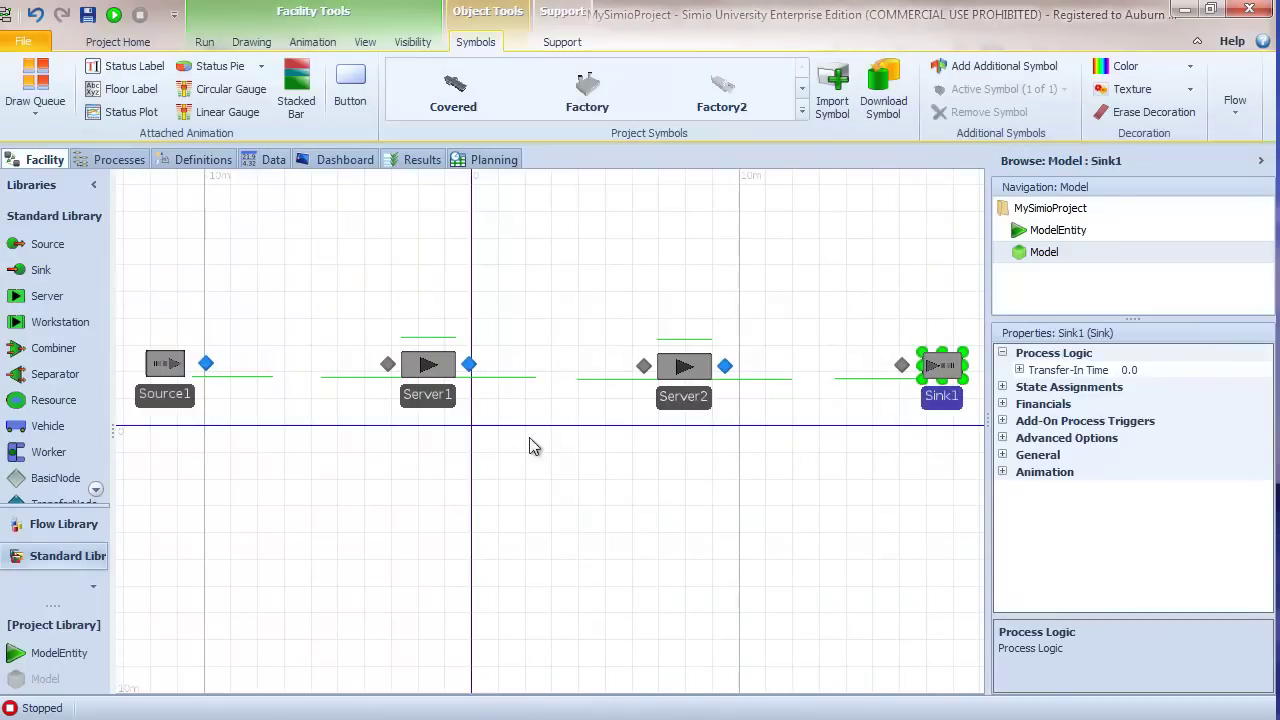
# Rename Server1 as Adjust and Server2 as Inspect.
pyautogui.click(430, 410)
pyautogui.click(428, 410)
pyautogui.write('Adj')
pyautogui.press('Return')
pyautogui.click(680, 398)
pyautogui.click(680, 397)
pyautogui.write('In')
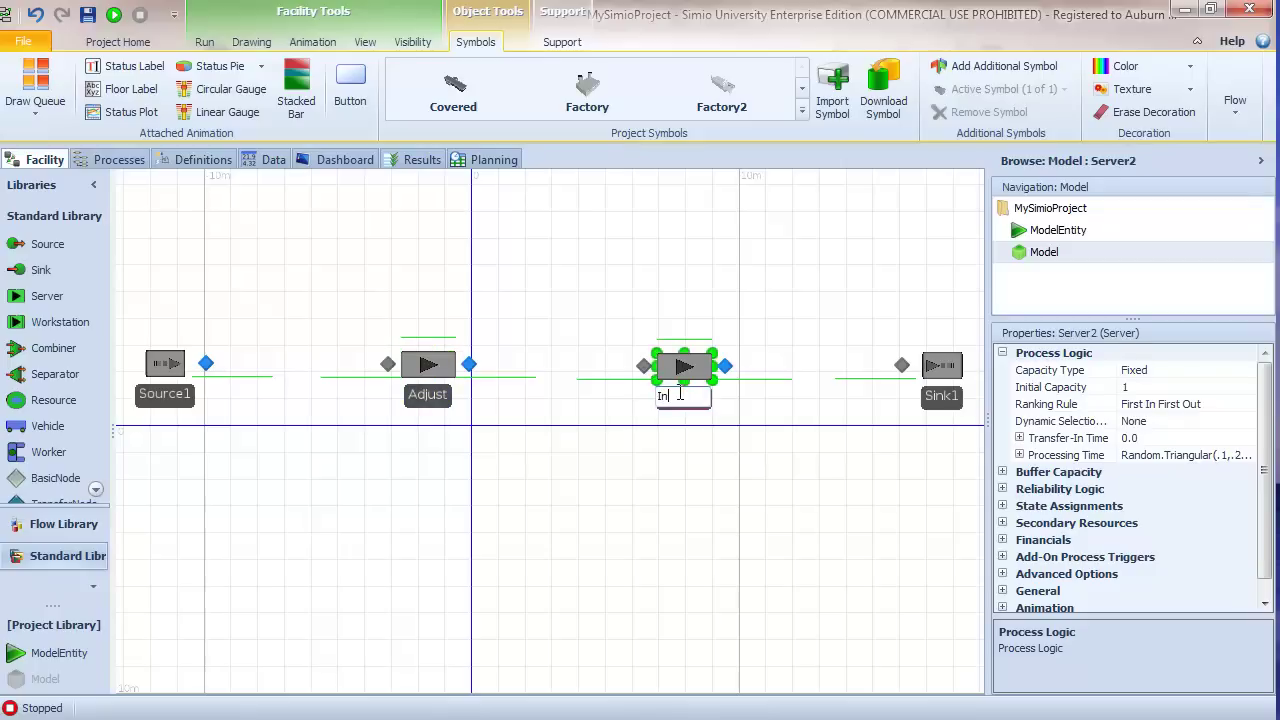
pyautogui.write('spect')
pyautogui.press('Return')
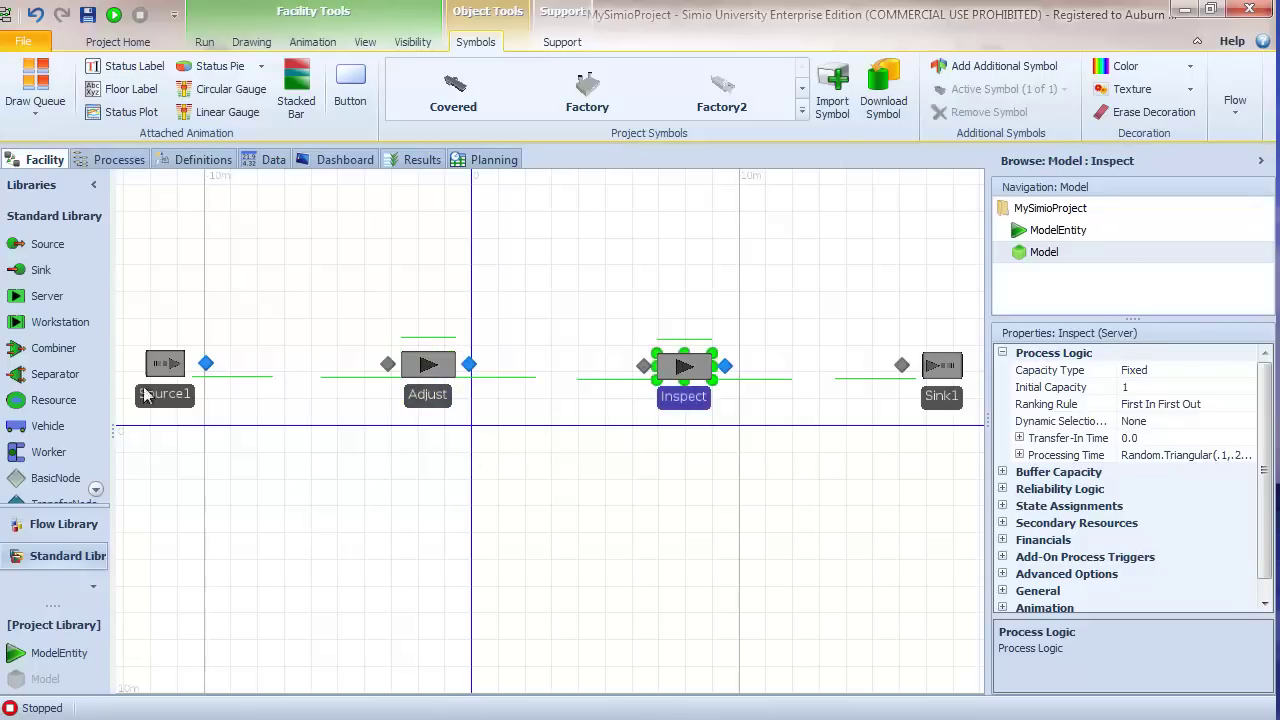
# Connect Source1 to Adjust, Adjust to Inspect, and Inspect to Sink1 with Paths.
pyautogui.scroll(-3, 88, 481)
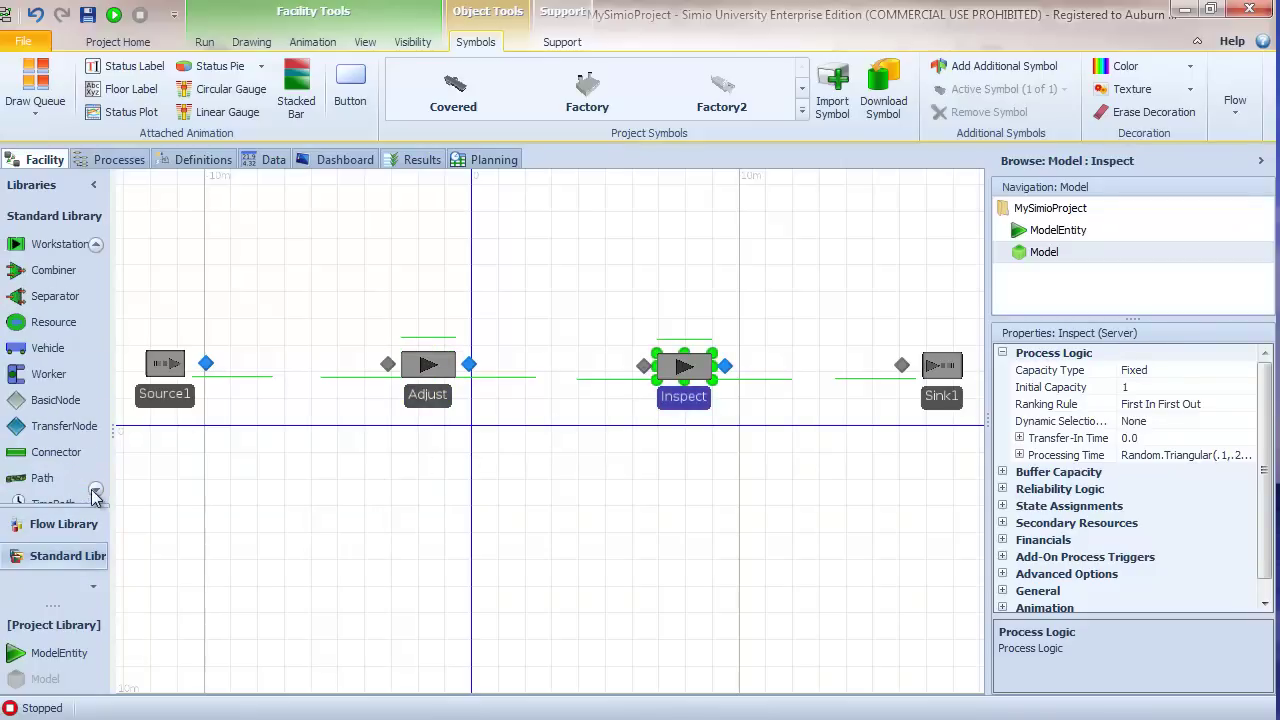
pyautogui.moveTo(200, 363); pyautogui.dragTo(388, 364)
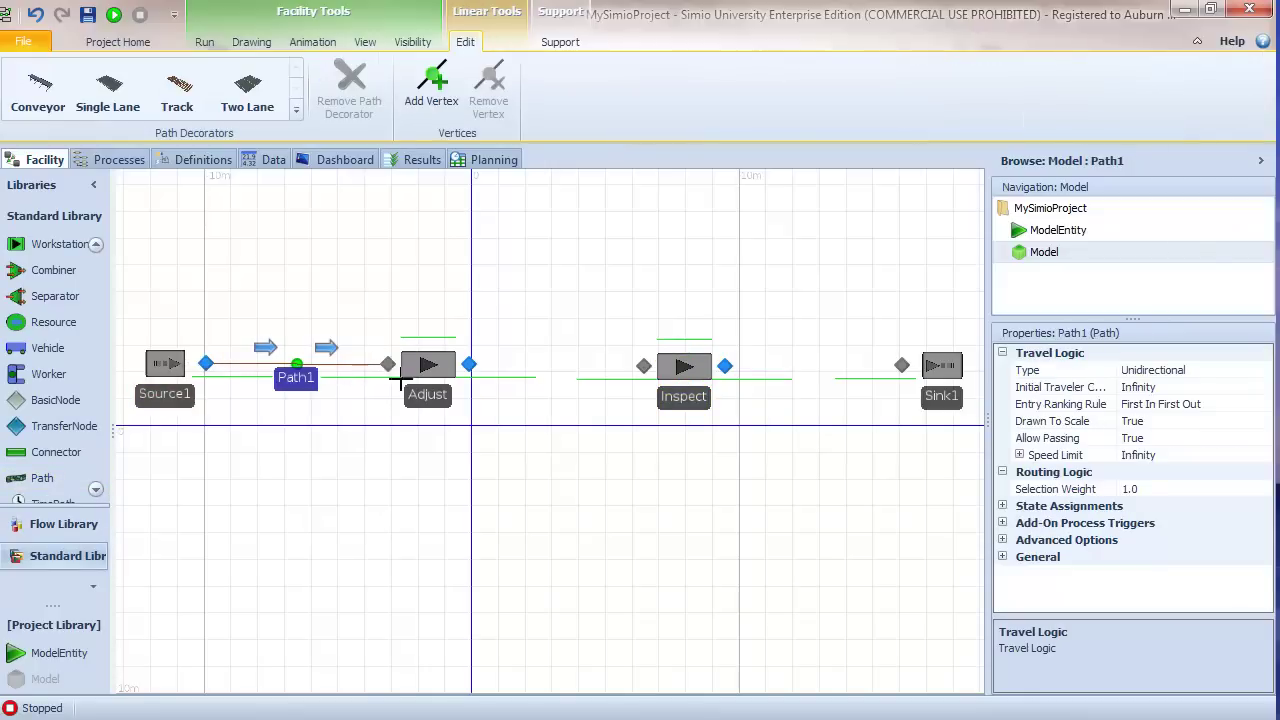
pyautogui.moveTo(469, 365); pyautogui.dragTo(643, 366)
pyautogui.moveTo(725, 366); pyautogui.dragTo(902, 365)
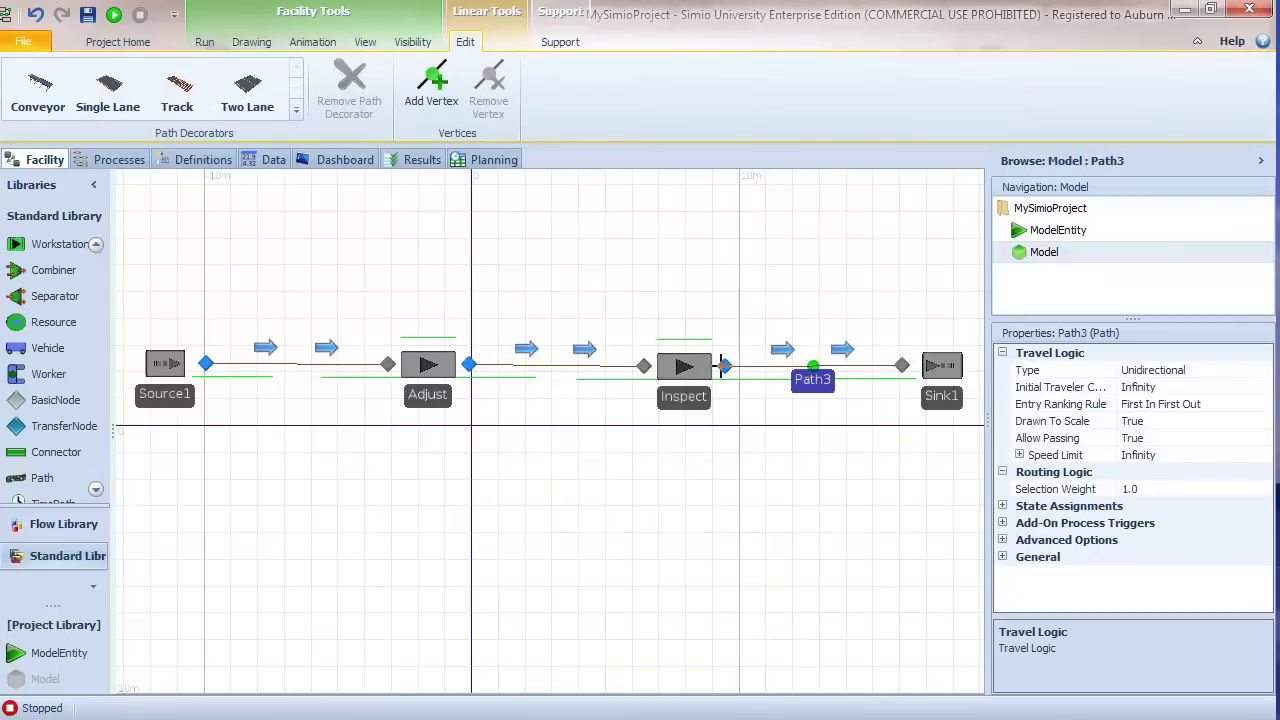
# Draw a rework Path from Inspect's output node over the top of both servers back to Adjust's input node.
pyautogui.click(722, 366)
pyautogui.click(740, 307)
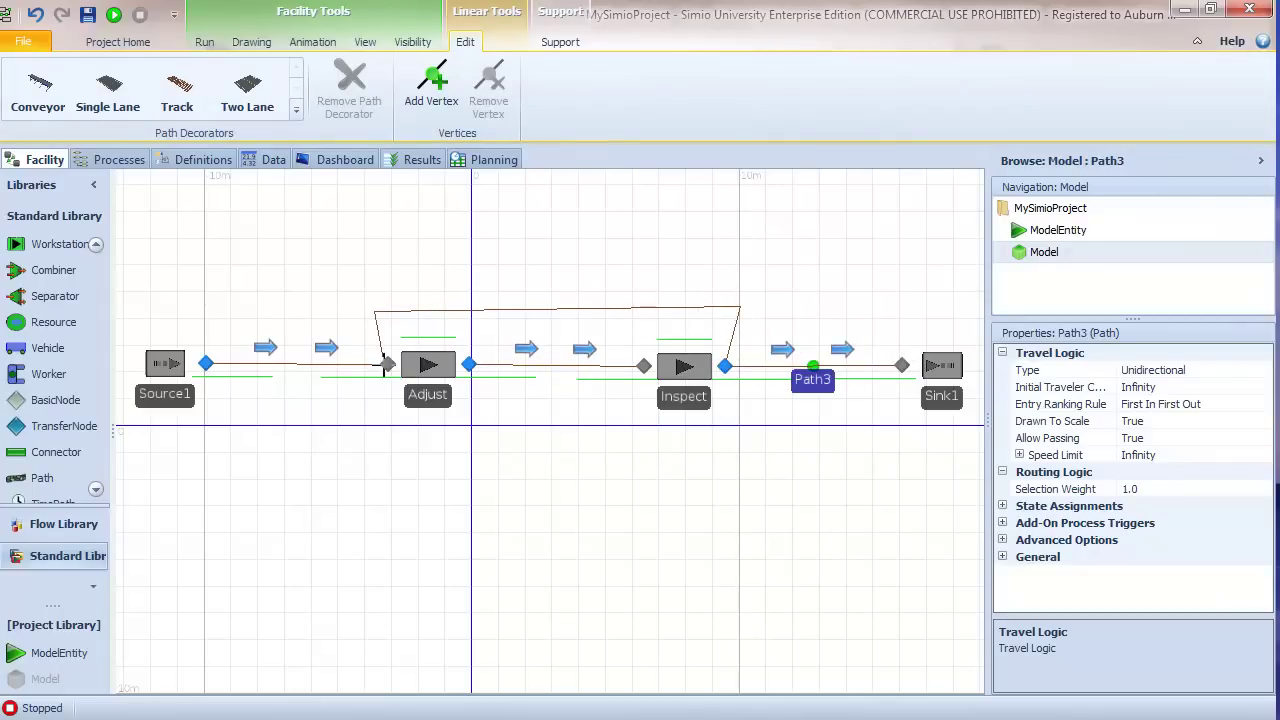
pyautogui.click(388, 364)
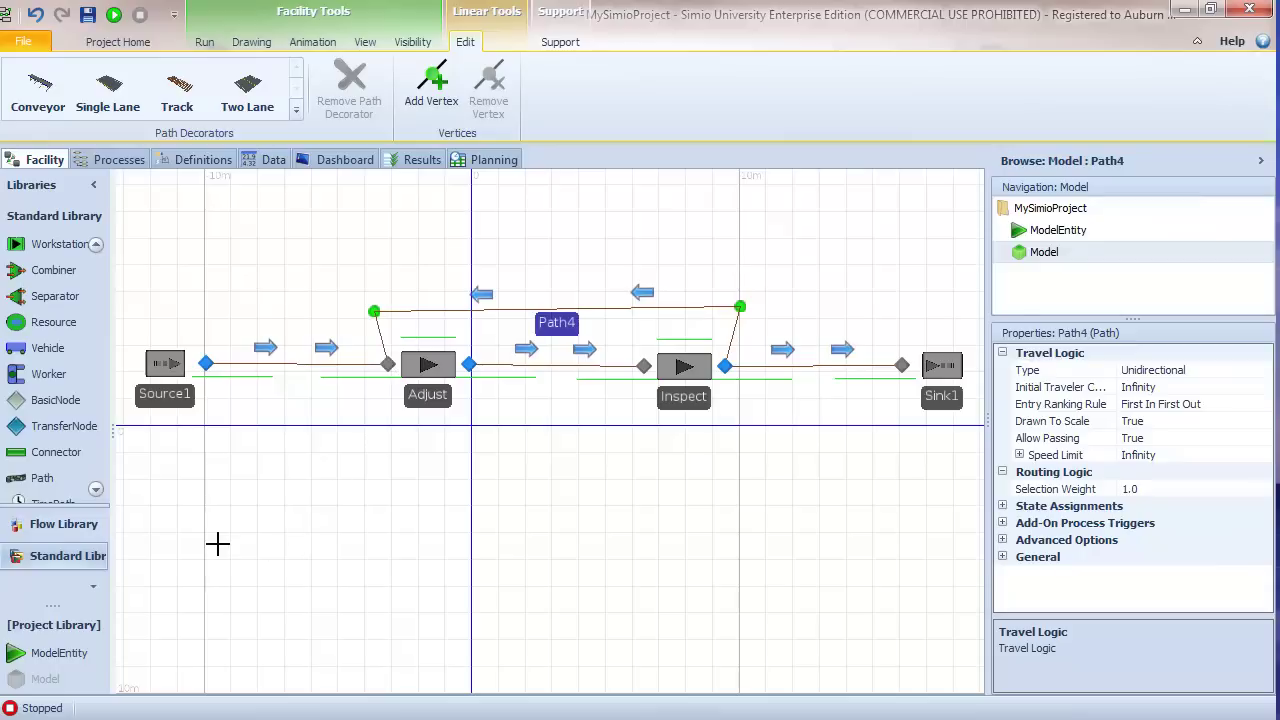
# Add a ModelEntity to the facility, rename it TV, and position it just below Source1.
pyautogui.moveTo(78, 655); pyautogui.dragTo(178, 443)
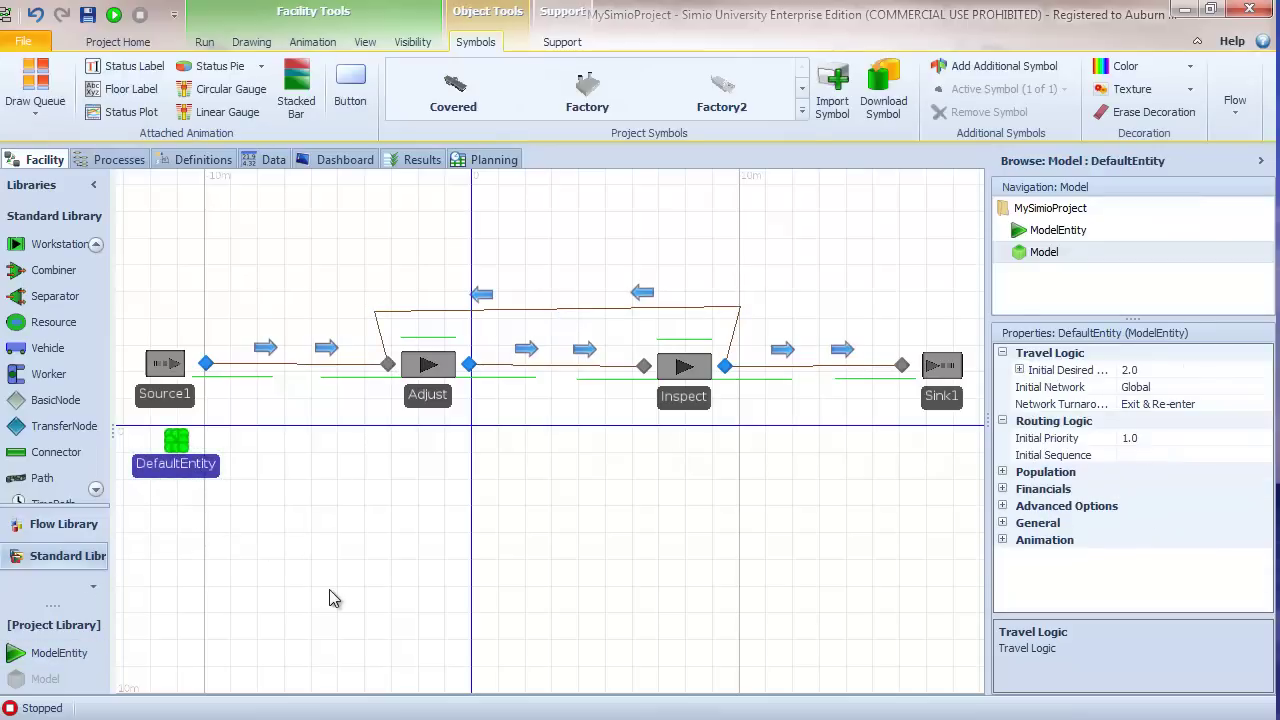
pyautogui.press('F2')
pyautogui.write('T')
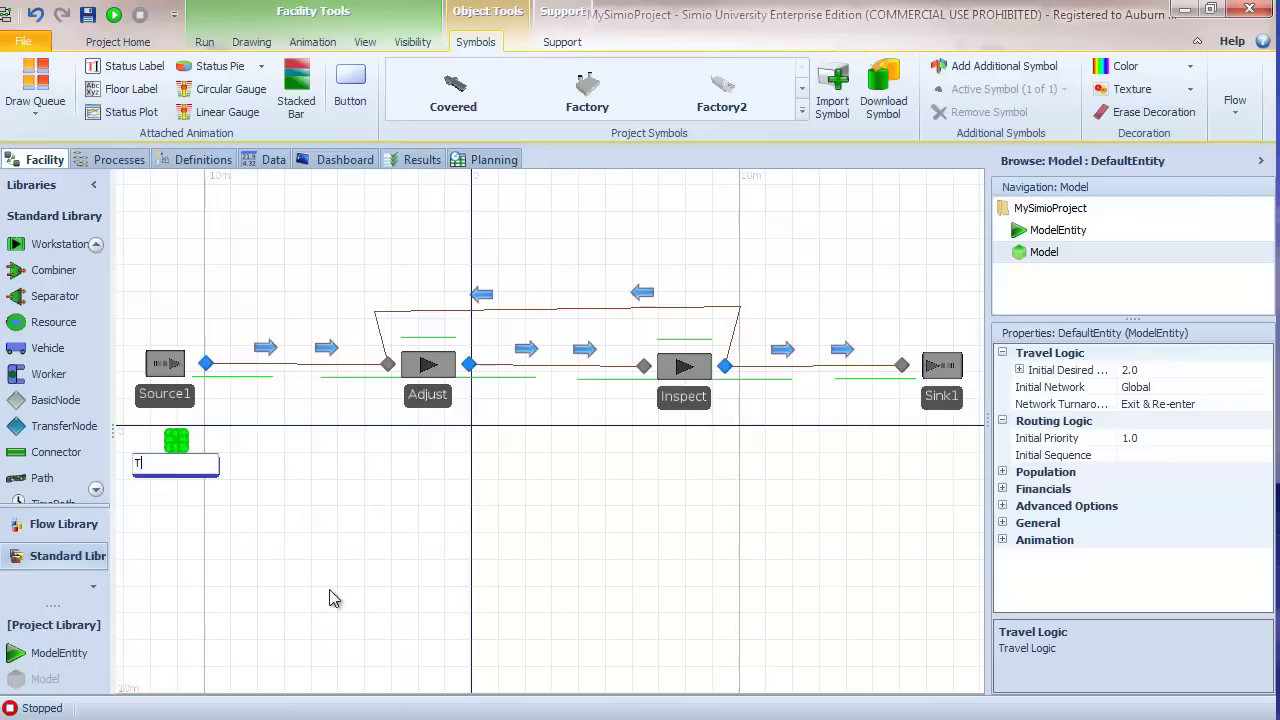
pyautogui.write('V')
pyautogui.press('Return')
pyautogui.click(286, 494)
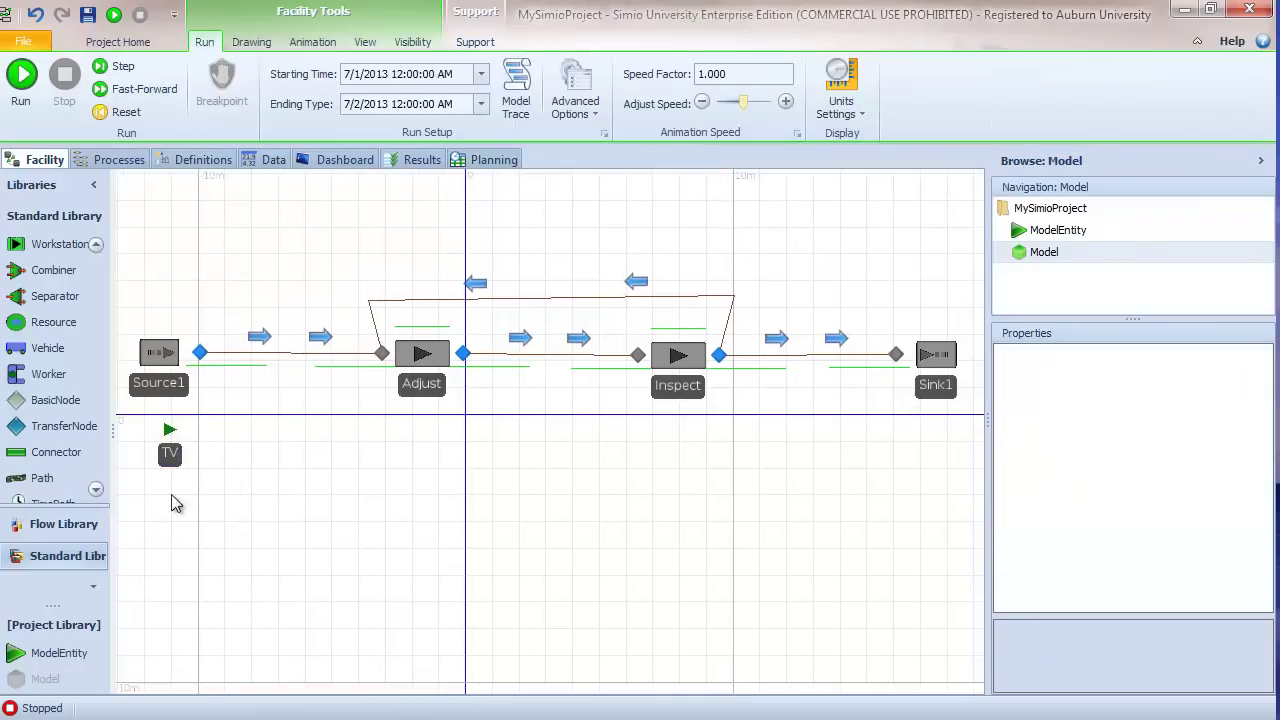
pyautogui.moveTo(170, 470); pyautogui.dragTo(152, 460)
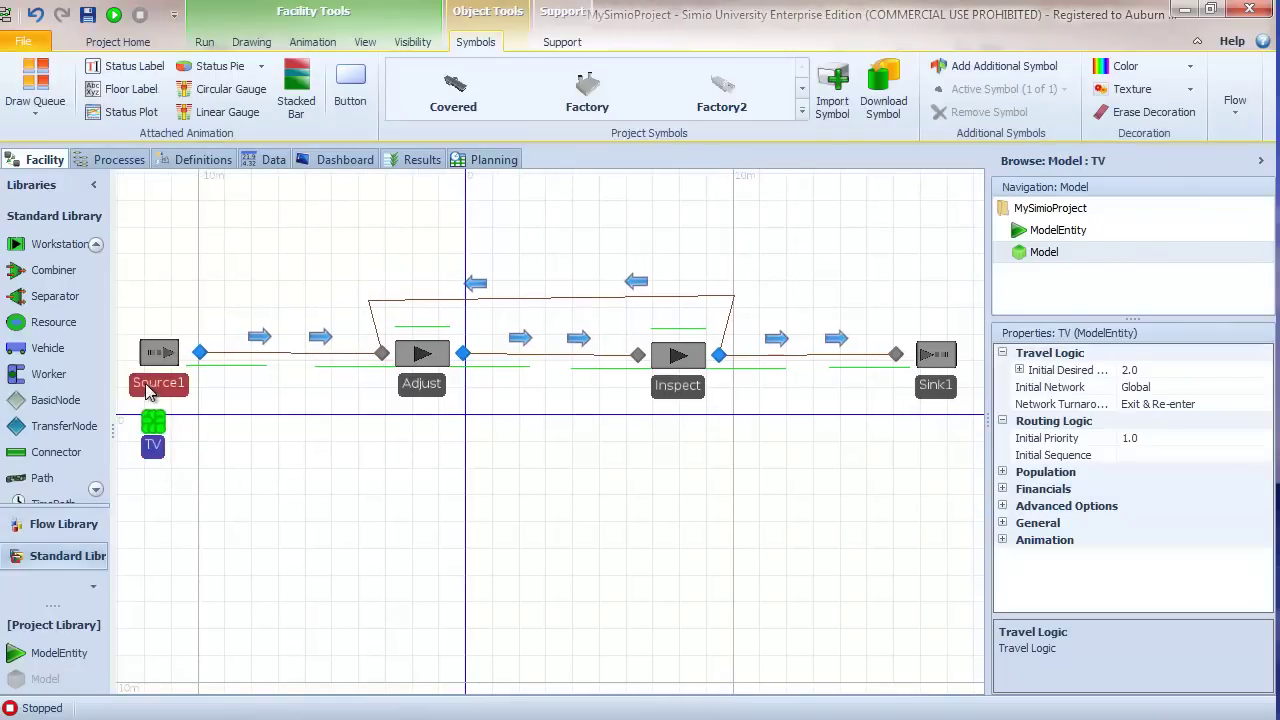
# Nudge the Adjust server slightly, and run the simulation briefly to watch the entity flow before stopping it.
pyautogui.click(421, 393)
pyautogui.moveTo(421, 395); pyautogui.dragTo(418, 389)
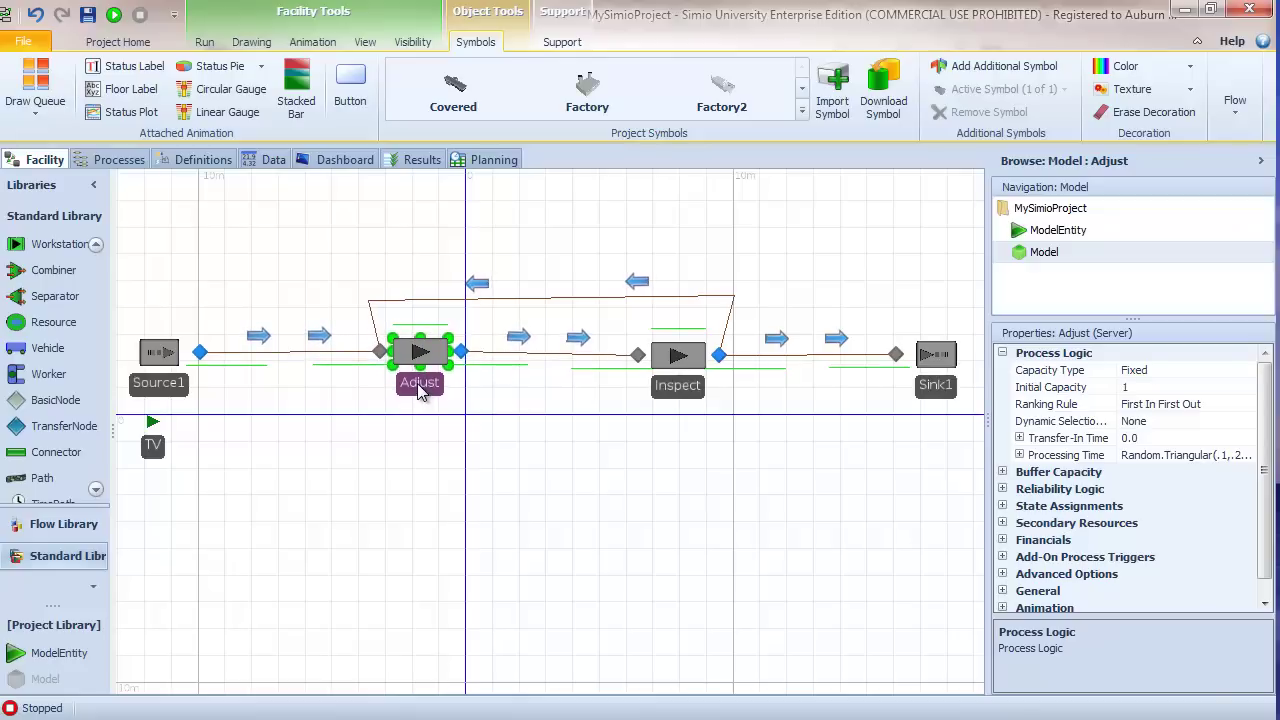
pyautogui.click(117, 20)
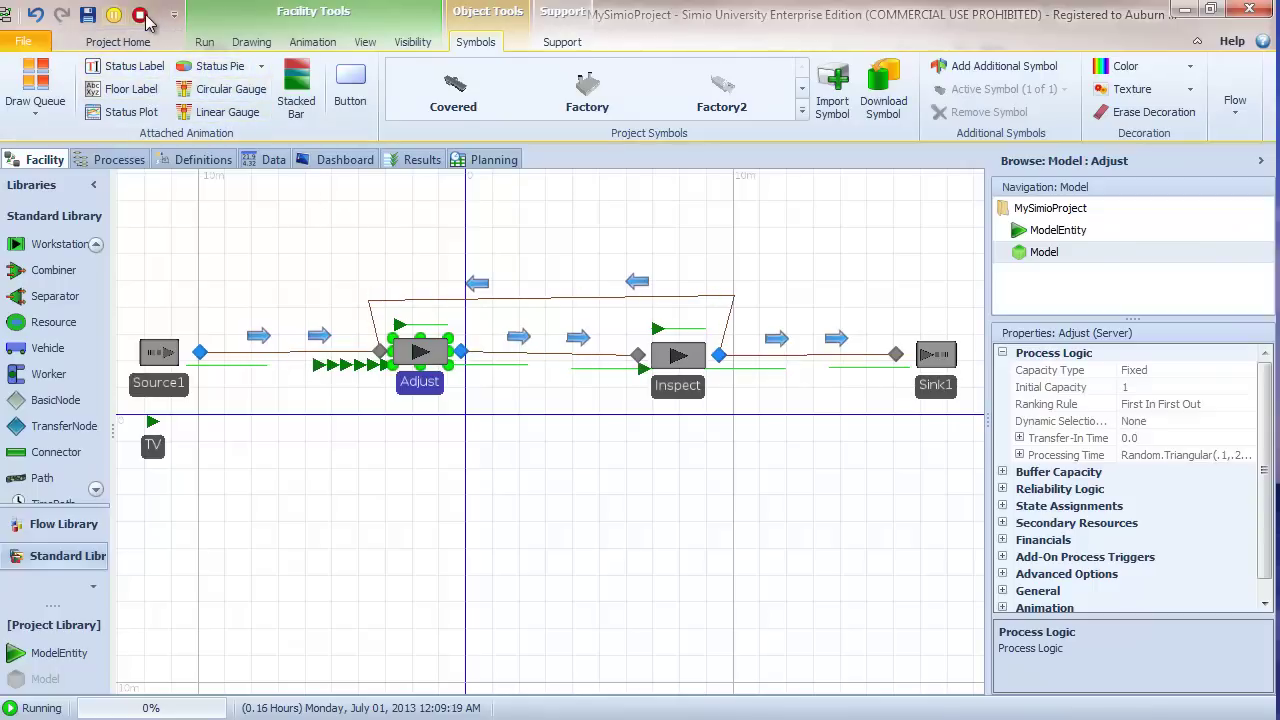
pyautogui.click(141, 16)
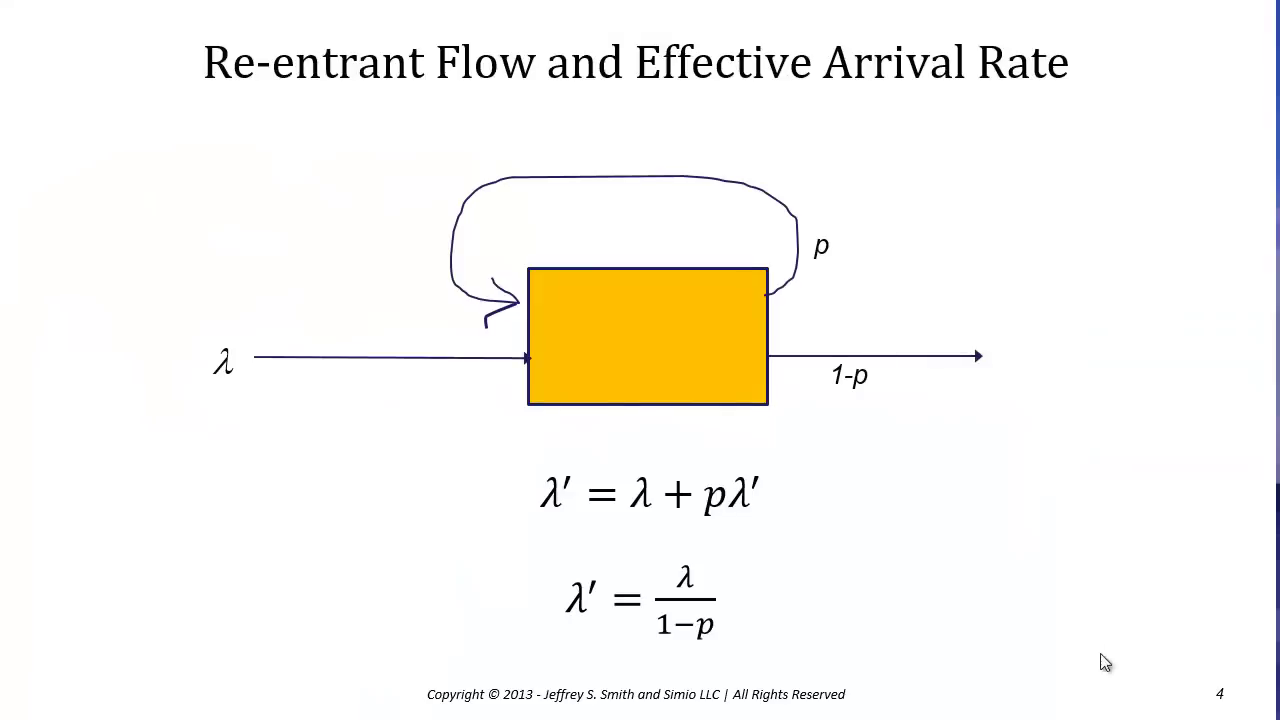
# Review the Selection Weights slide, and set the selection weight of Simio's rework path from Inspect back to Adjust to 20.
pyautogui.click(952, 486)
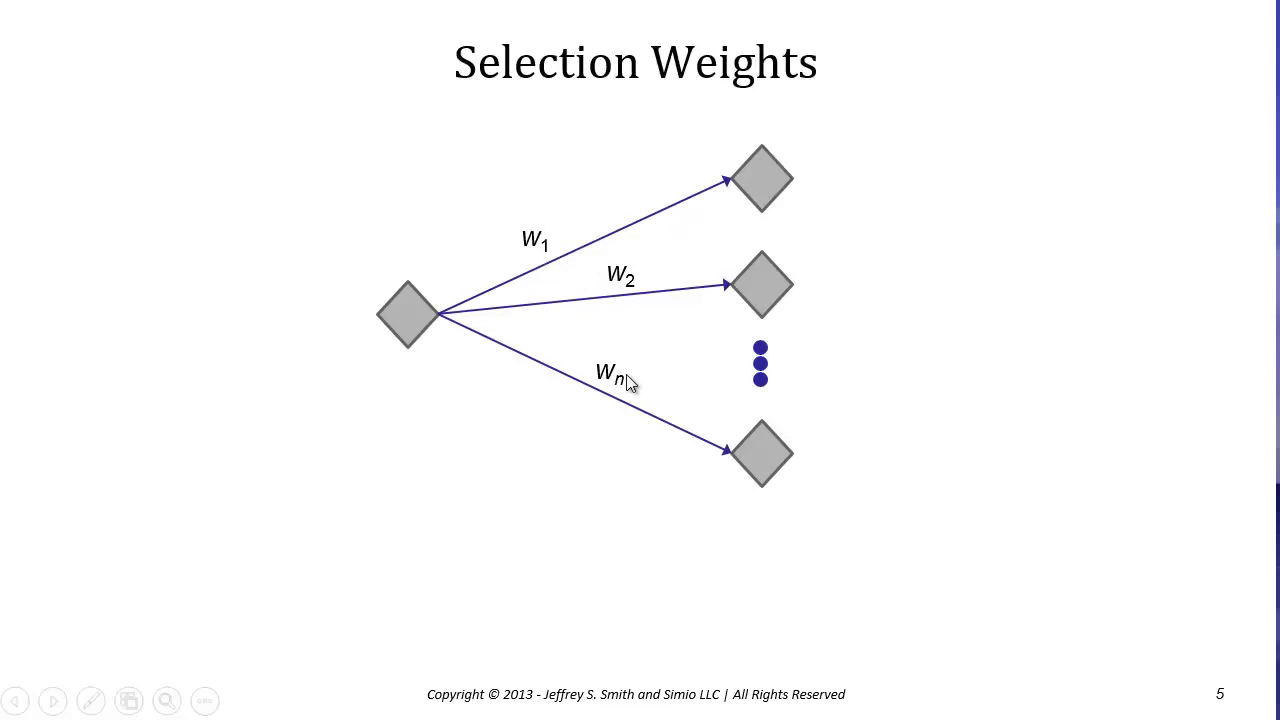
pyautogui.click(525, 348)
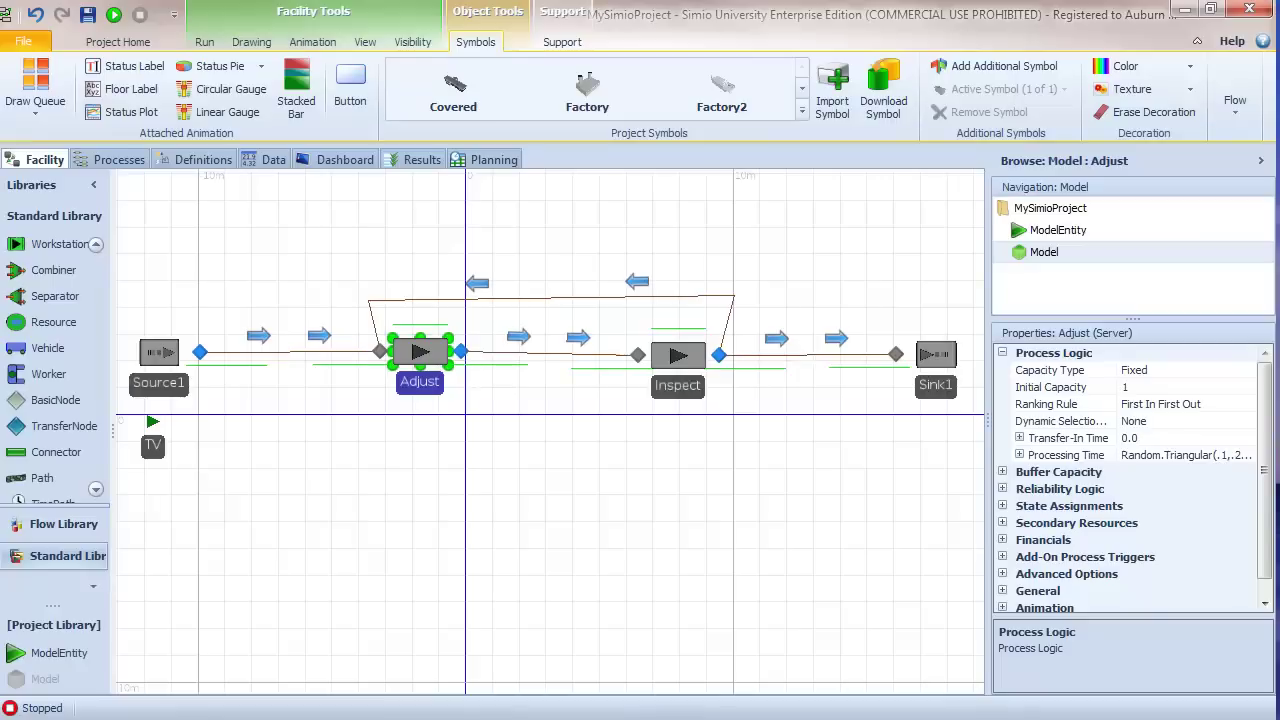
pyautogui.click(728, 323)
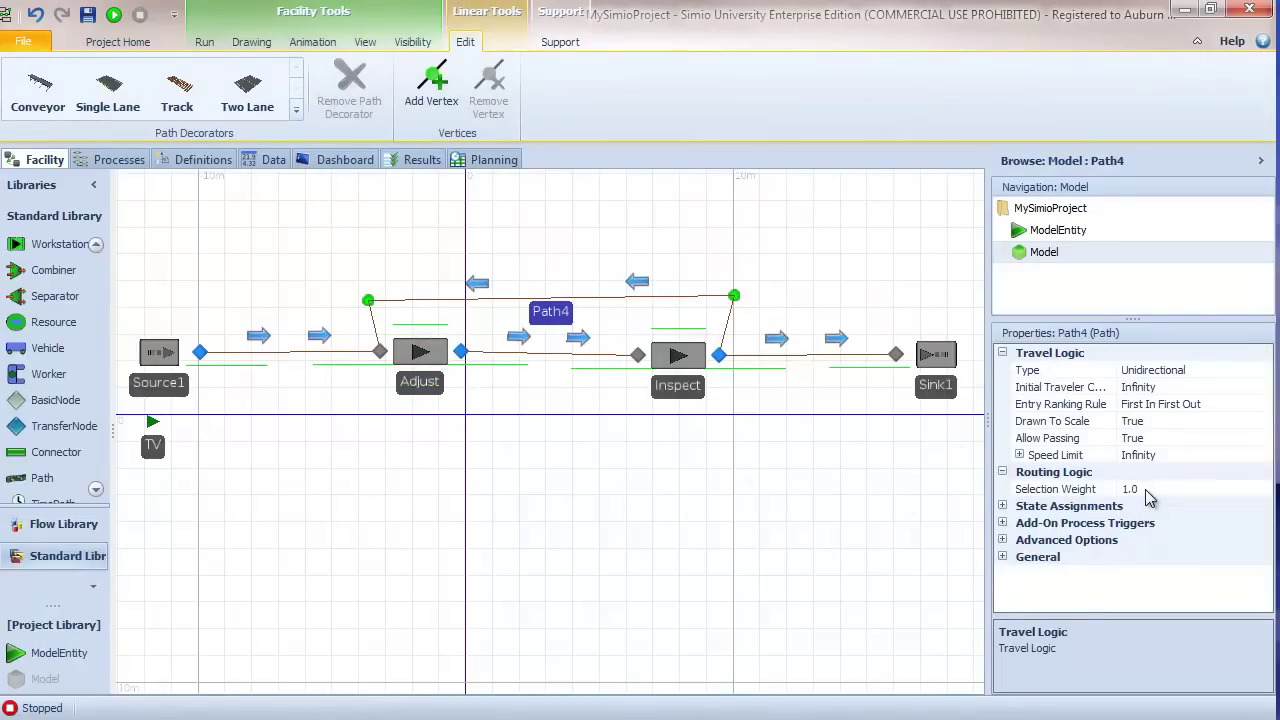
pyautogui.click(1100, 490)
pyautogui.write('20')
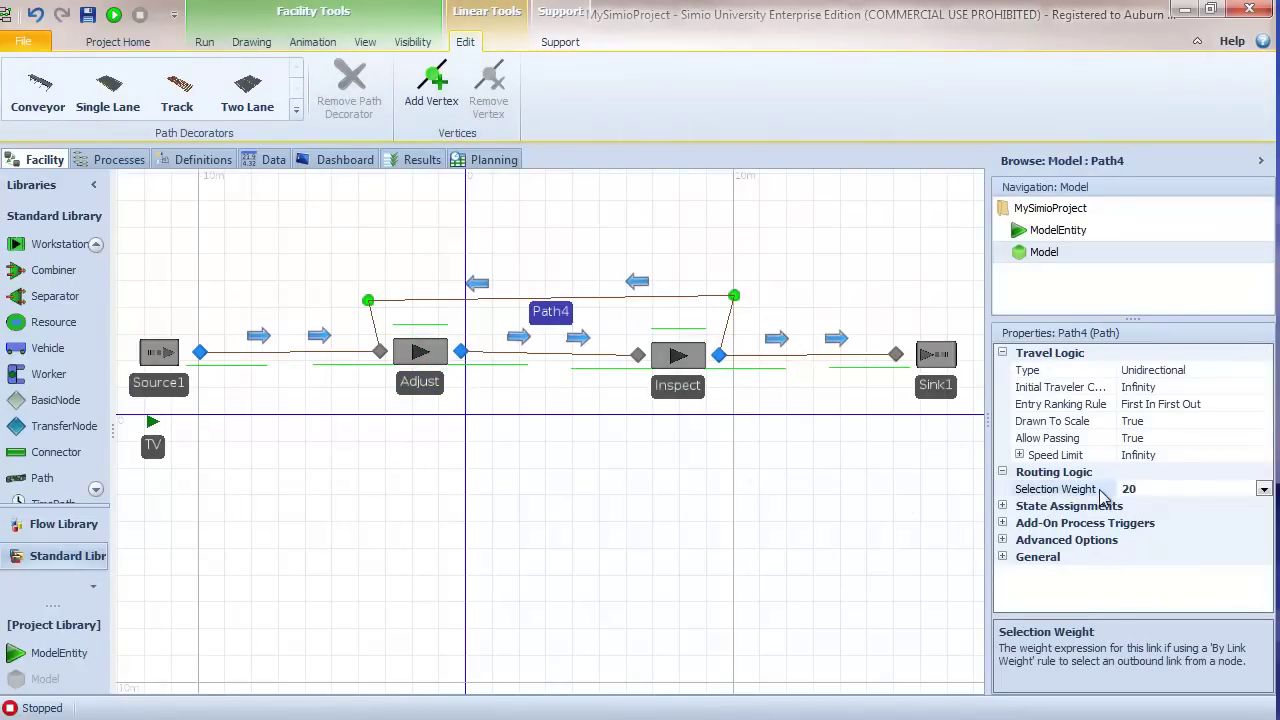
# Set the selection weight of the path from Inspect to Sink1 to 80.
pyautogui.click(783, 358)
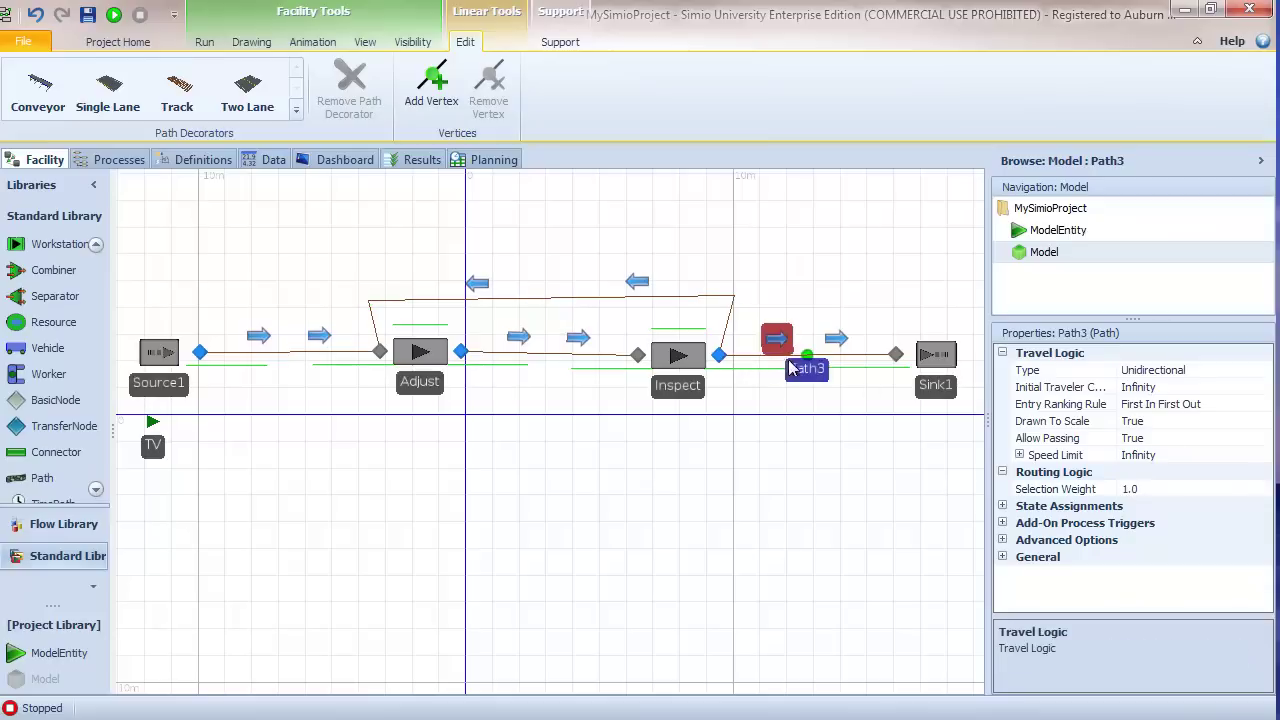
pyautogui.click(1152, 491)
pyautogui.write('80')
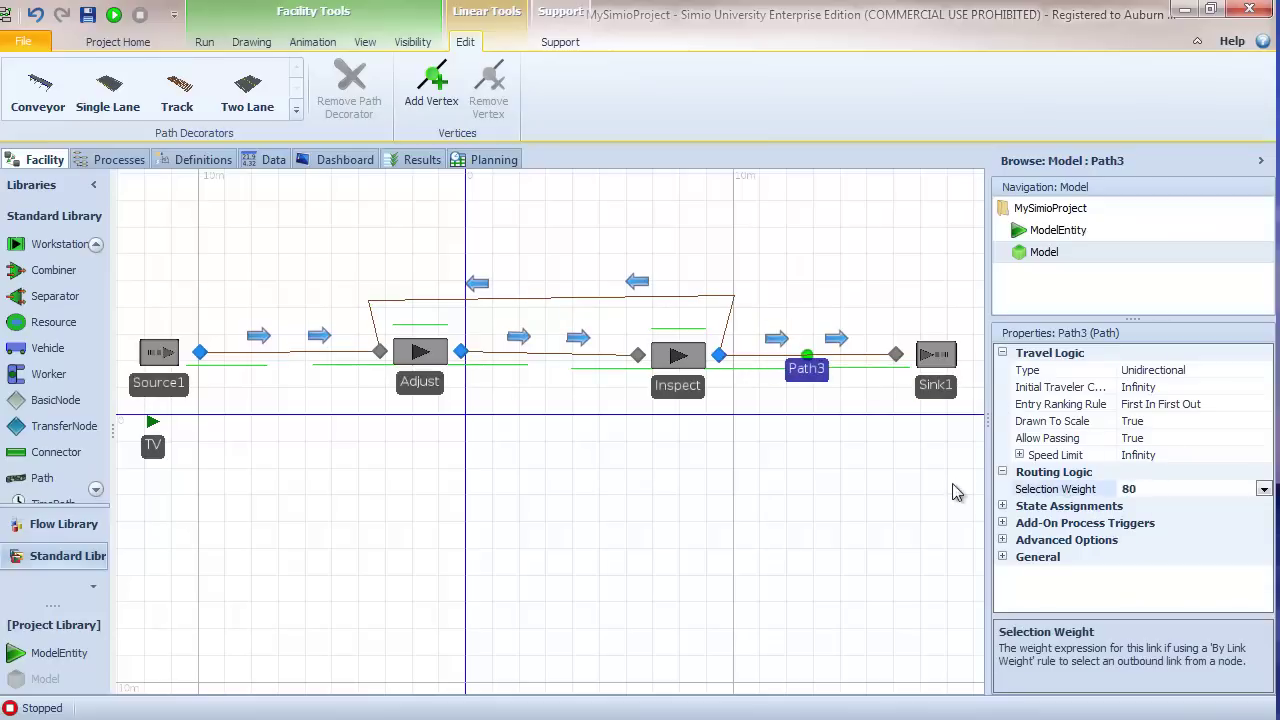
pyautogui.click(910, 484)
pyautogui.click(807, 357)
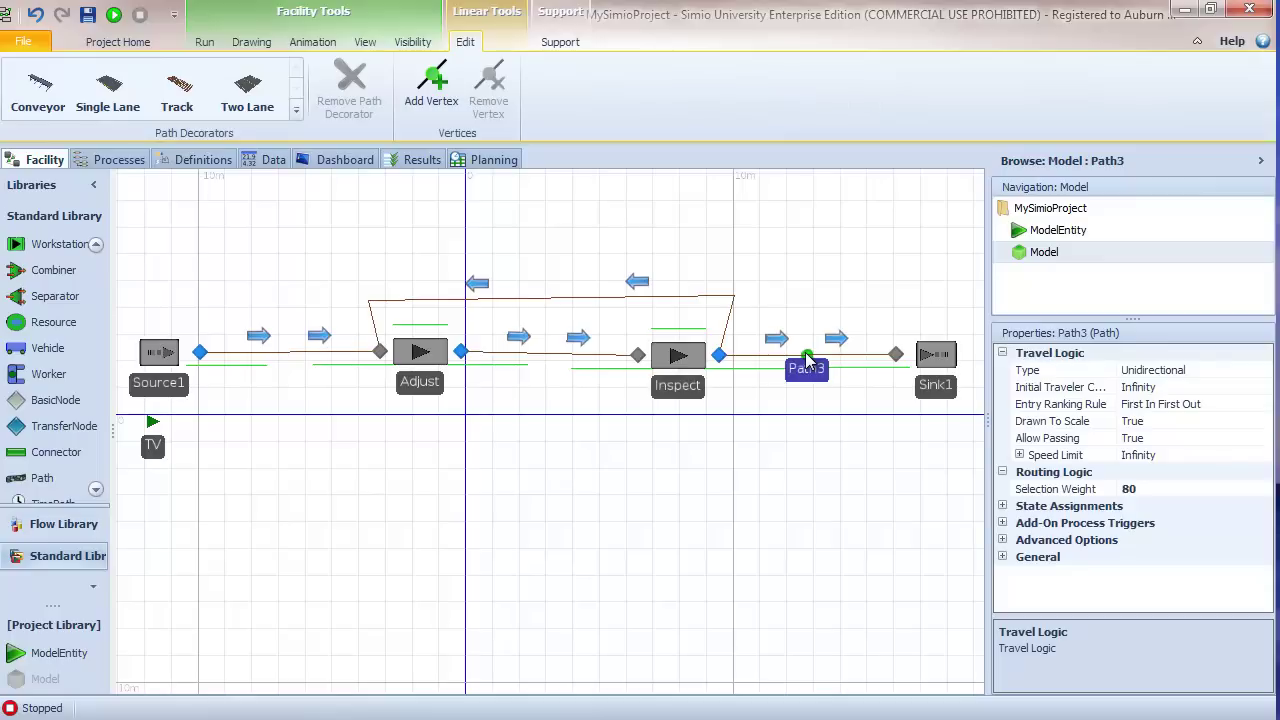
# Check the selection weights of the rework path and the path to Sink1, and inspect the properties of the Inspect server.
pyautogui.click(727, 327)
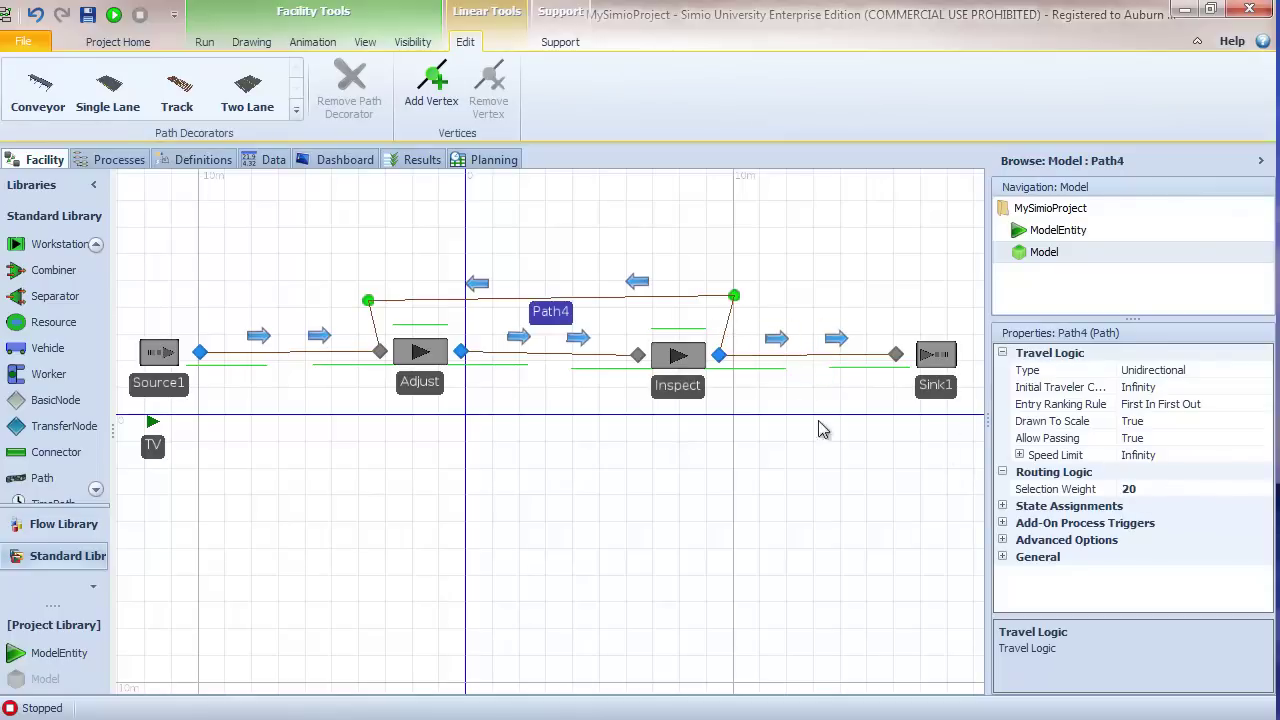
pyautogui.click(750, 362)
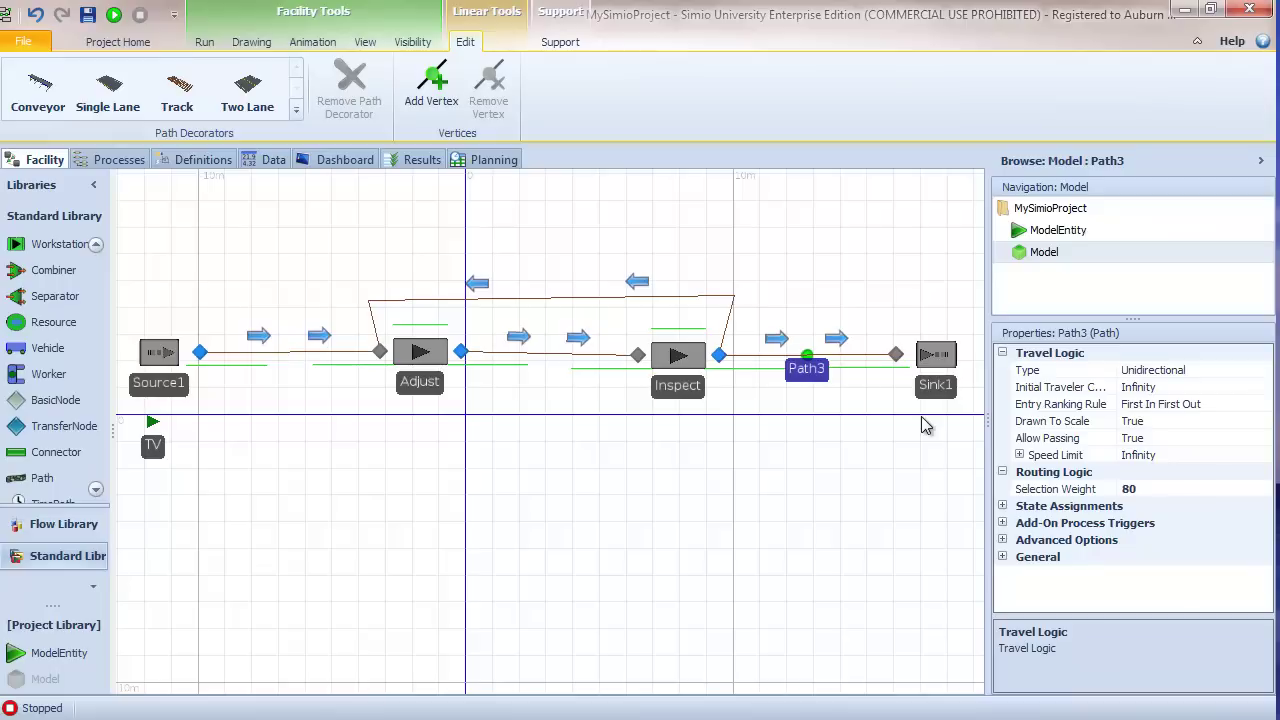
pyautogui.click(678, 355)
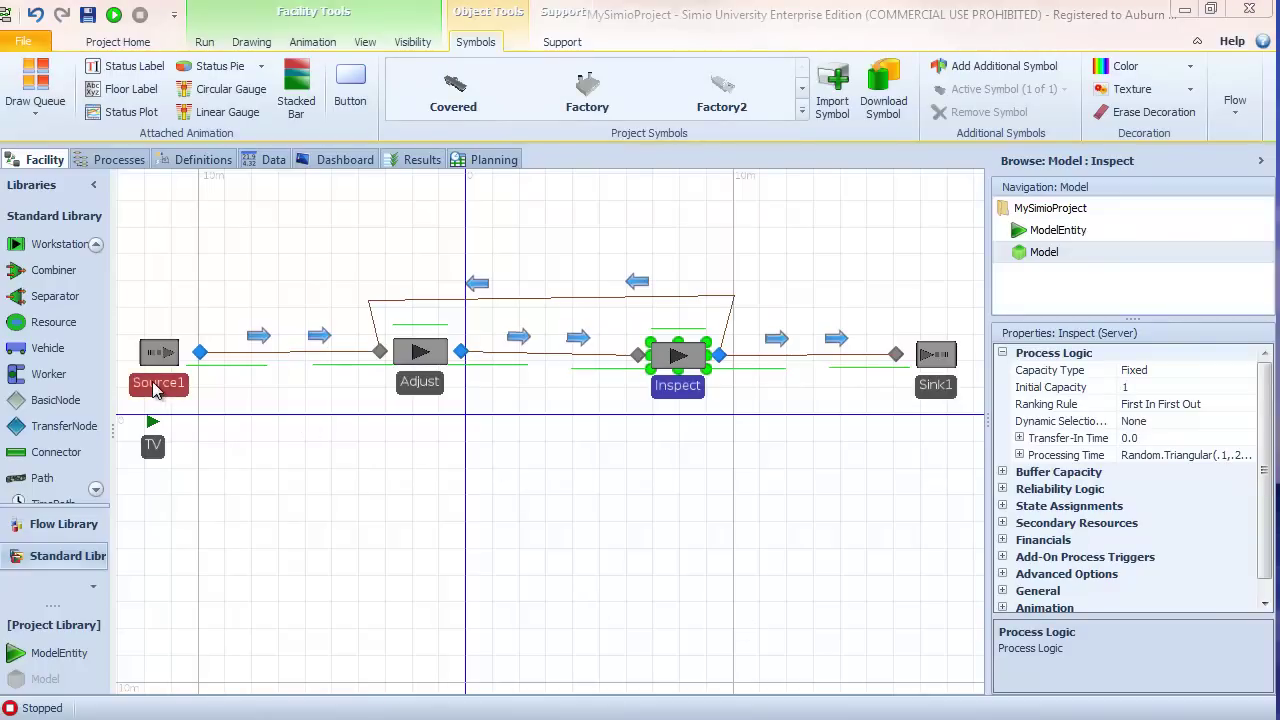
# Set Source1's interarrival time to Random.Exponential(3) and check its time units.
pyautogui.click(155, 388)
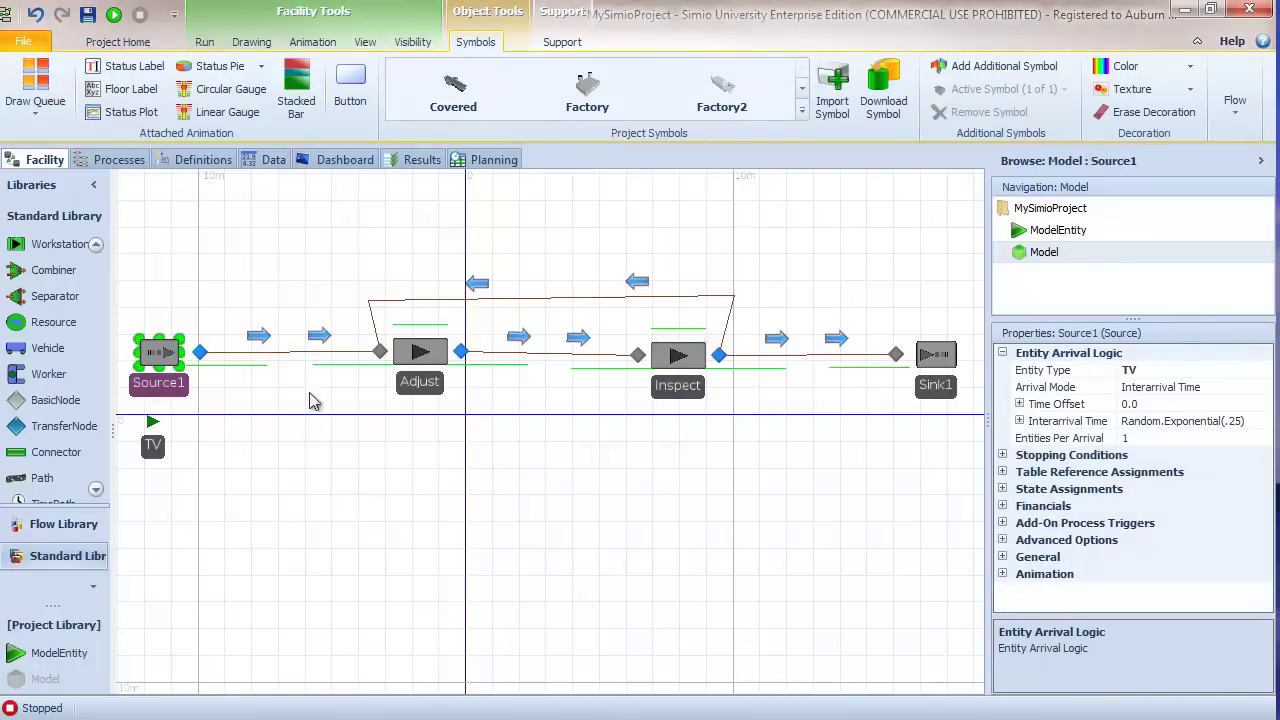
pyautogui.click(1205, 421)
pyautogui.moveTo(1226, 423); pyautogui.dragTo(1238, 425)
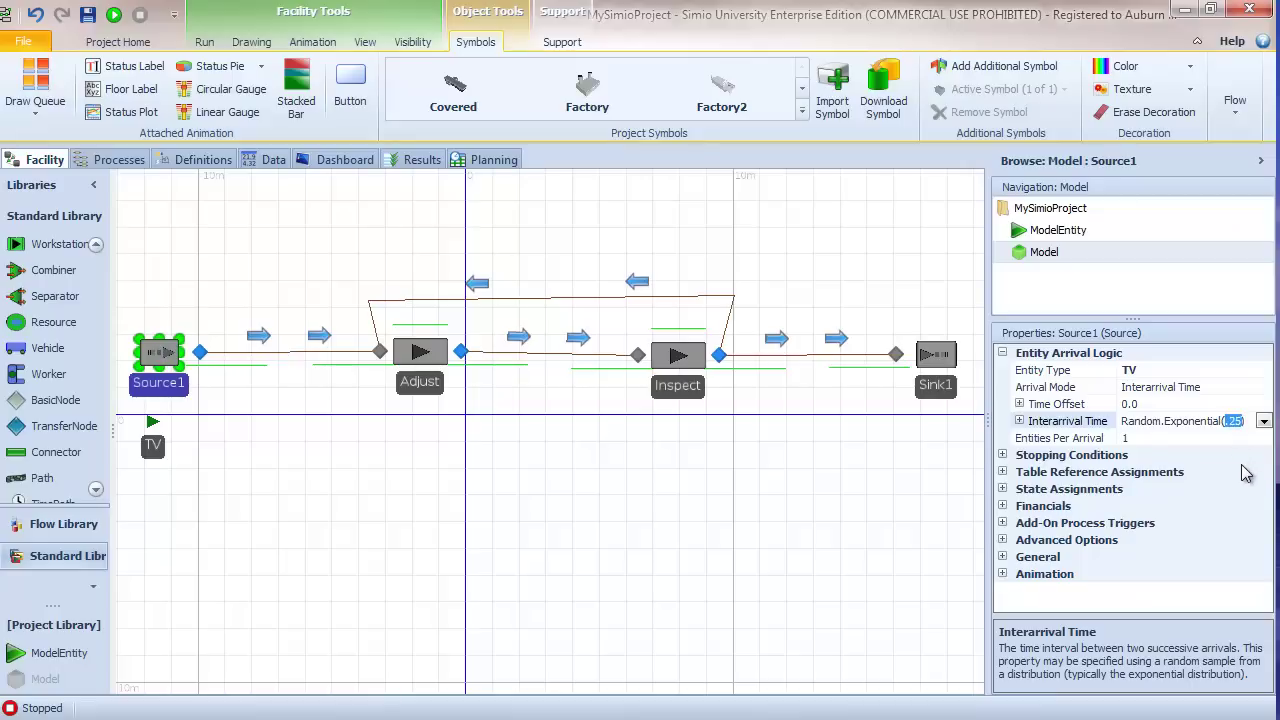
pyautogui.write('3')
pyautogui.click(1019, 421)
pyautogui.click(1019, 421)
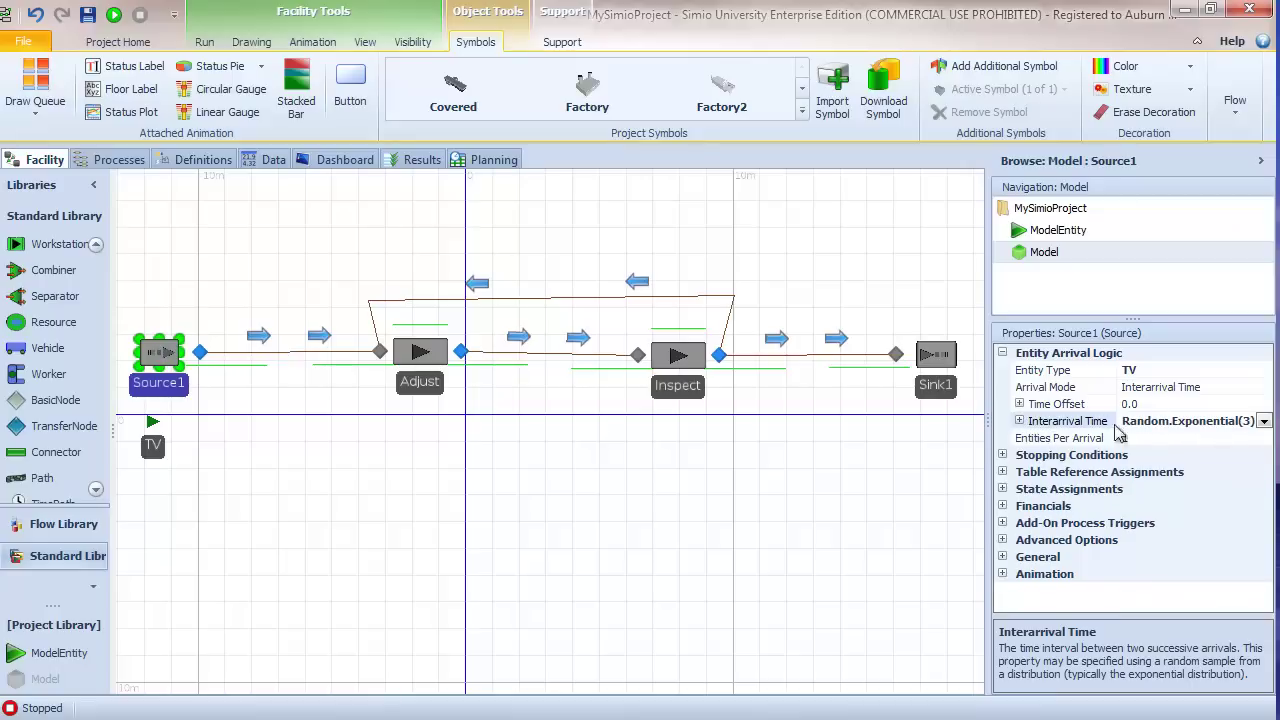
pyautogui.click(1019, 421)
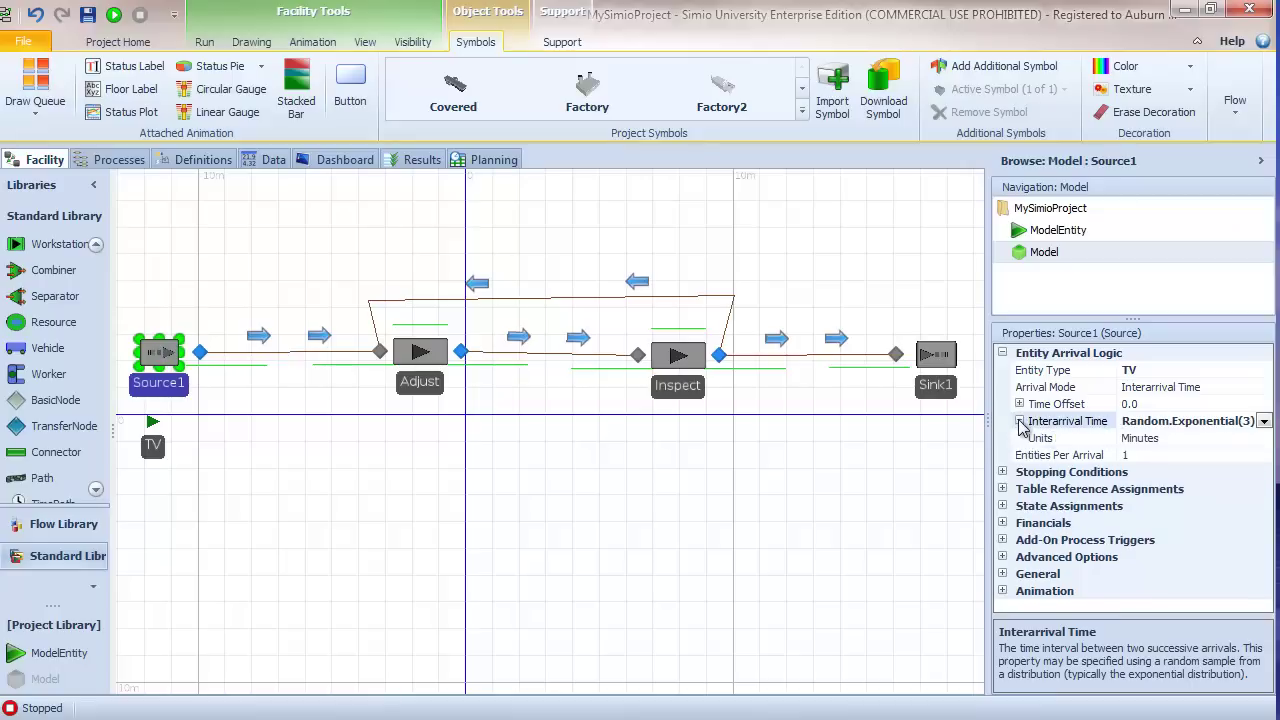
# Replace the Adjust server's processing time expression with Random.Exponential(2).
pyautogui.click(420, 372)
pyautogui.click(1174, 455)
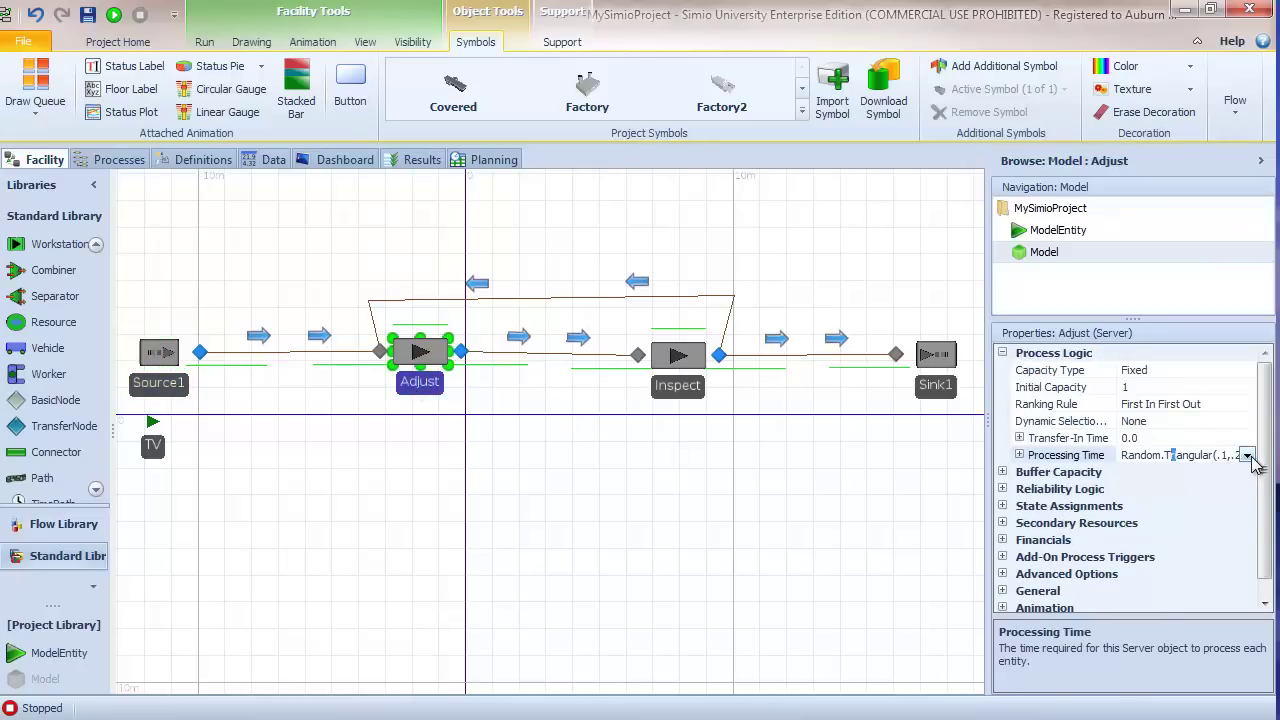
pyautogui.click(1247, 455)
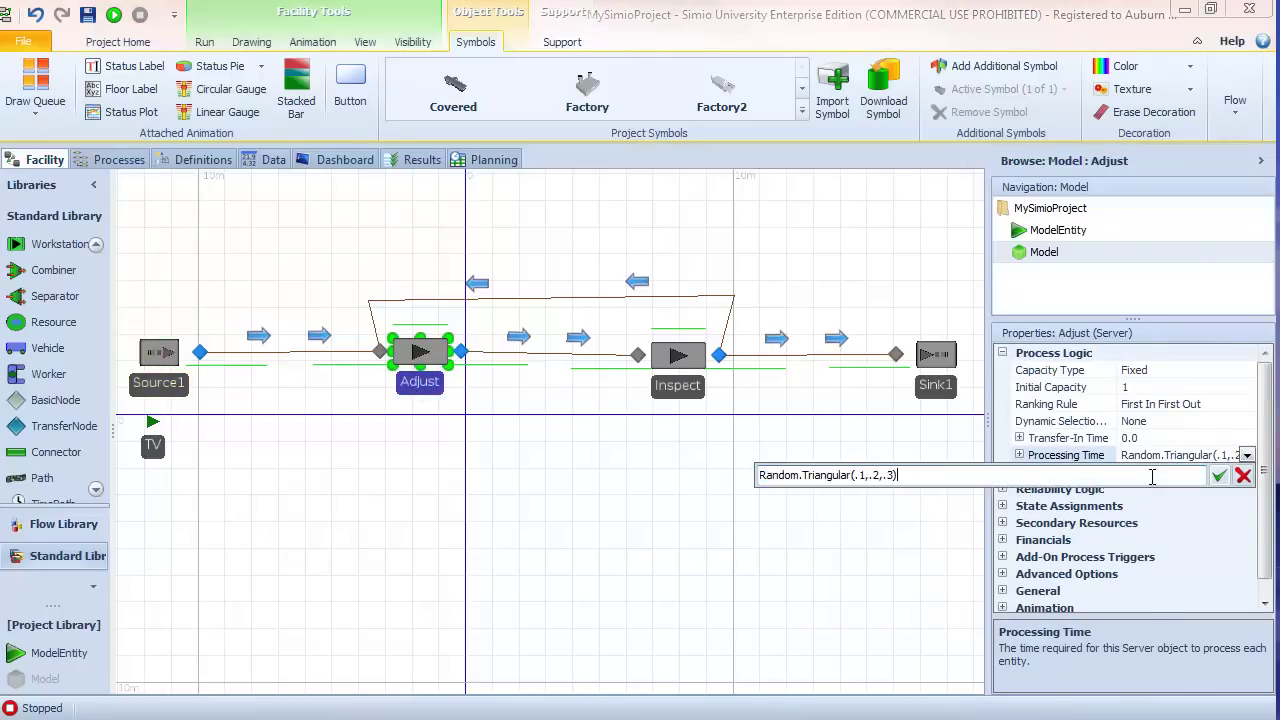
pyautogui.press('BackSpace')
pyautogui.press('BackSpace')
pyautogui.press('BackSpace')
pyautogui.press('BackSpace')
pyautogui.press('BackSpace')
pyautogui.press('BackSpace')
pyautogui.press('BackSpace')
pyautogui.press('BackSpace')
pyautogui.press('BackSpace')
pyautogui.press('BackSpace')
pyautogui.press('BackSpace')
pyautogui.press('BackSpace')
pyautogui.press('BackSpace')
pyautogui.press('BackSpace')
pyautogui.press('BackSpace')
pyautogui.write('Expoo')
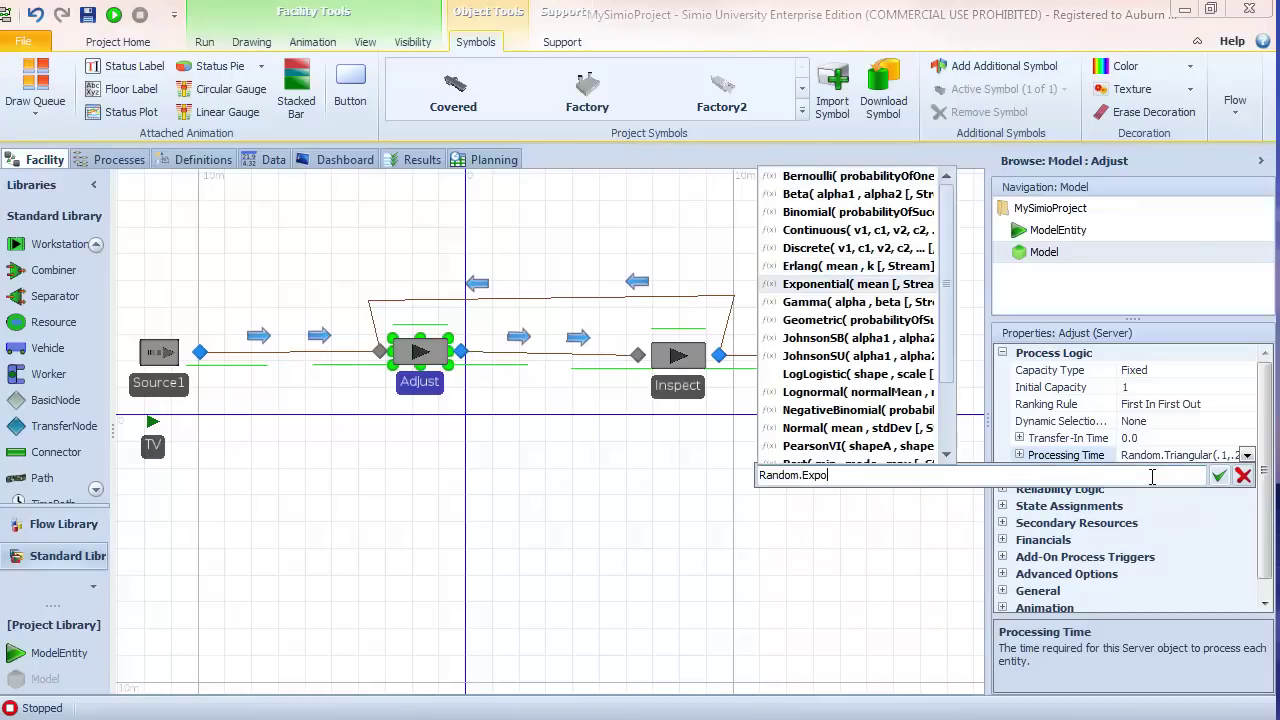
pyautogui.press('Return')
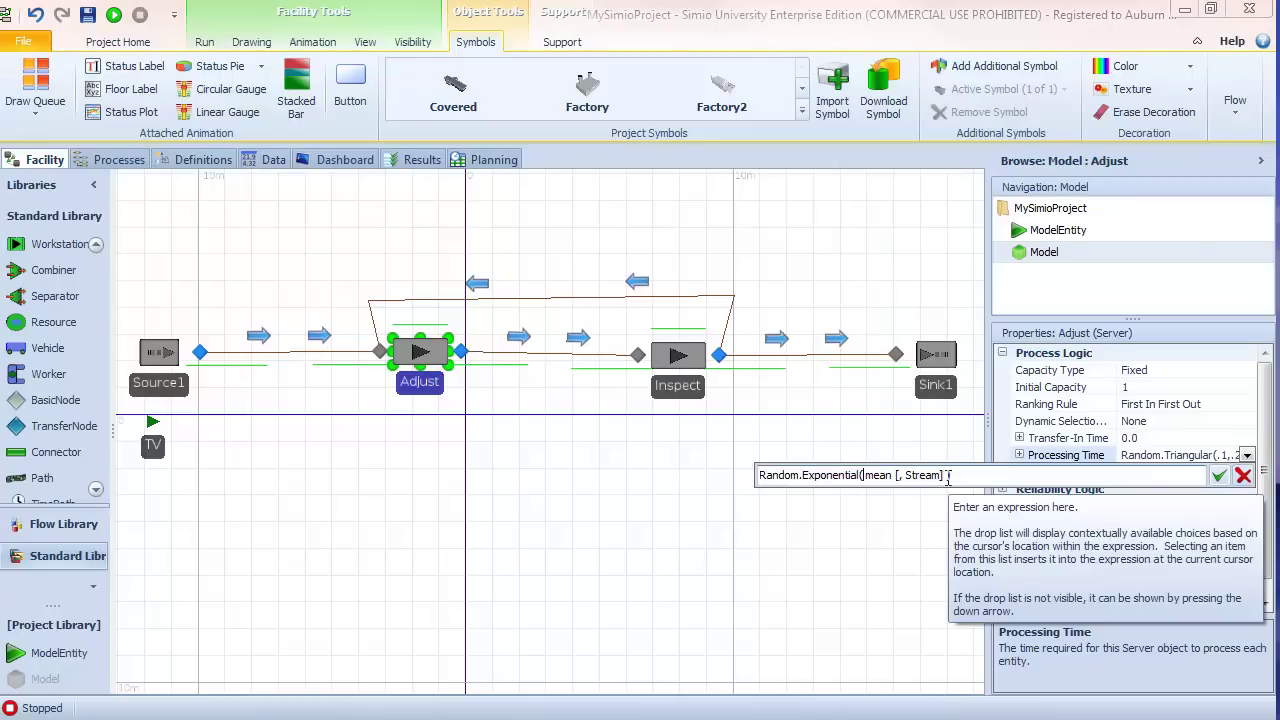
pyautogui.moveTo(948, 476); pyautogui.dragTo(873, 478)
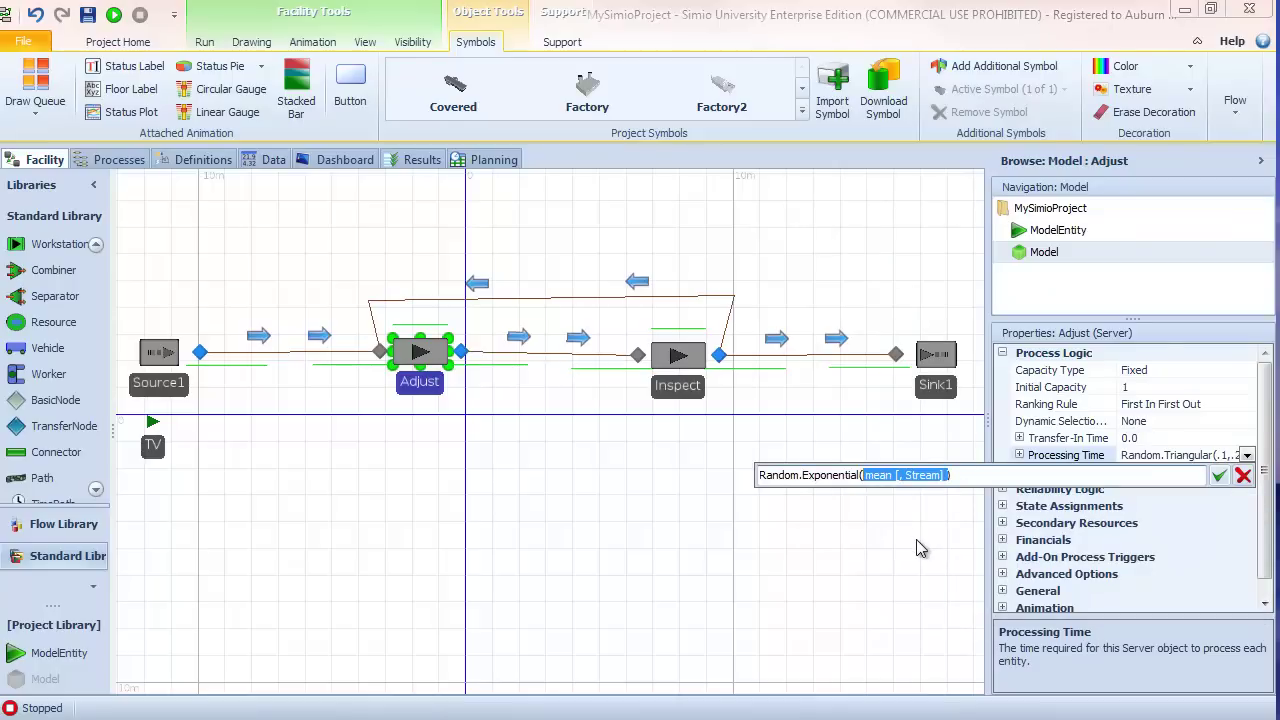
pyautogui.write('2')
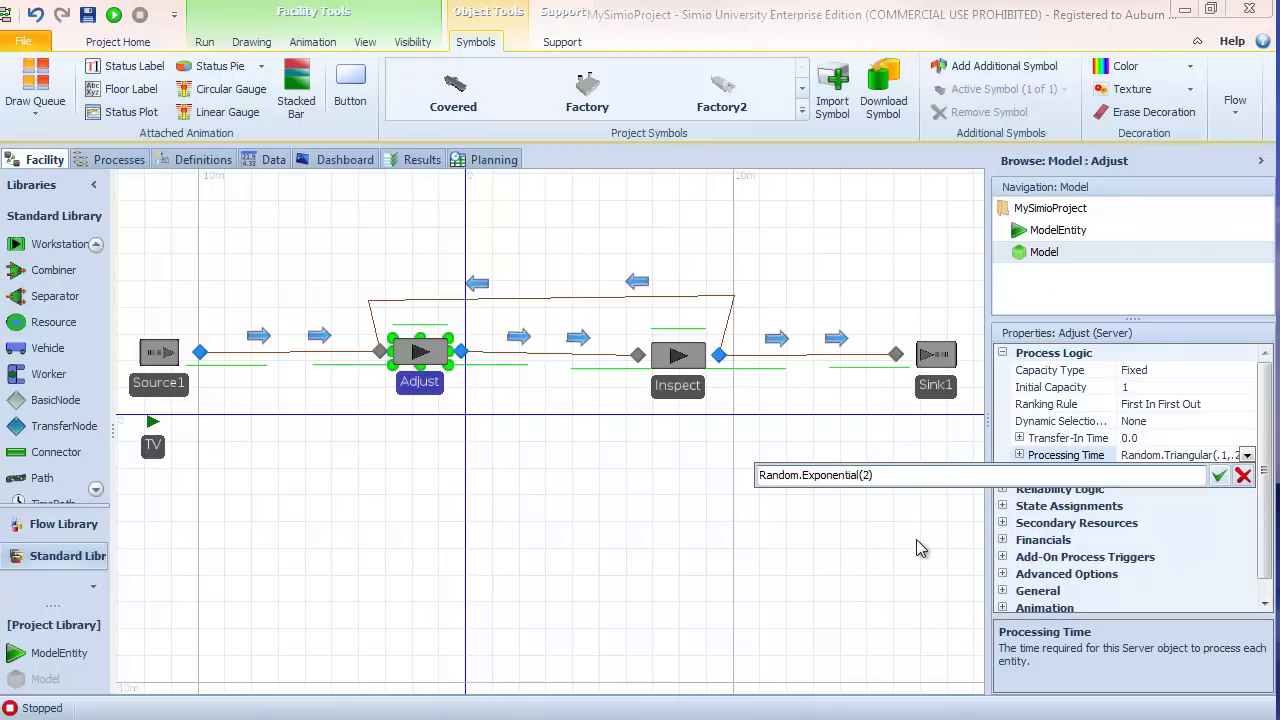
pyautogui.click(1219, 476)
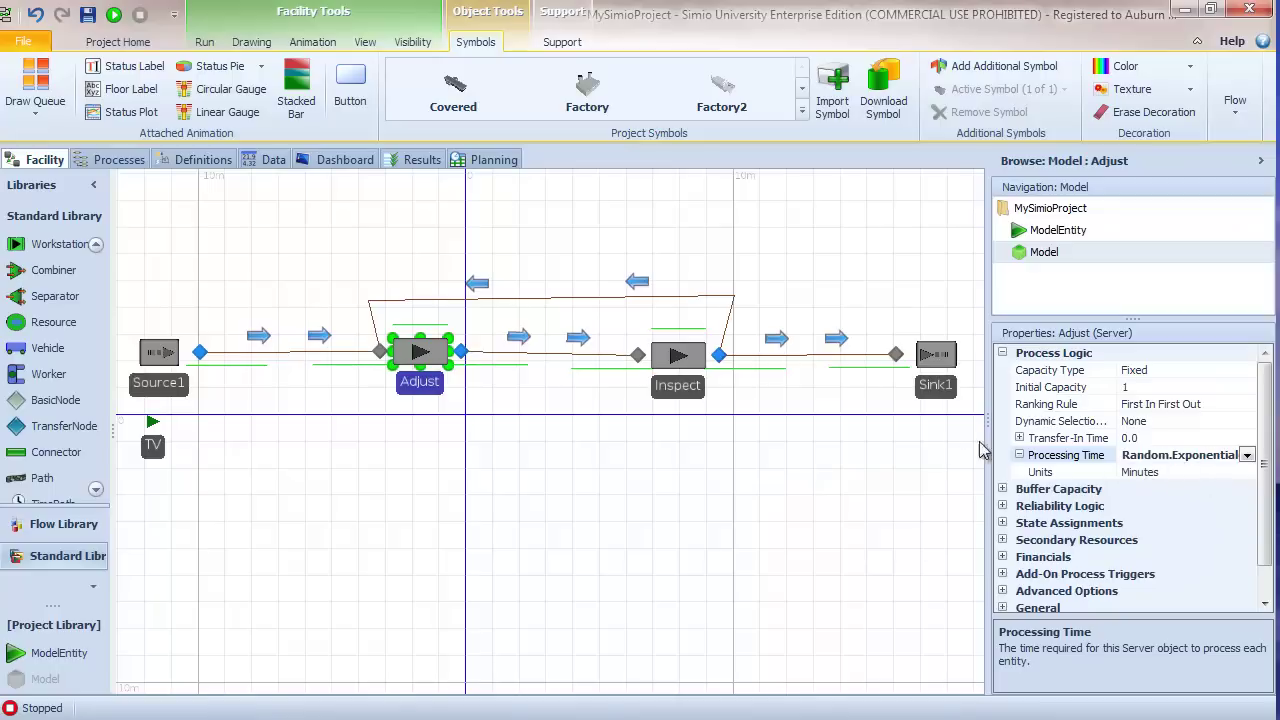
# Replace the Inspect server's processing time expression with Random.Exponential(1.75).
pyautogui.click(689, 398)
pyautogui.click(1177, 455)
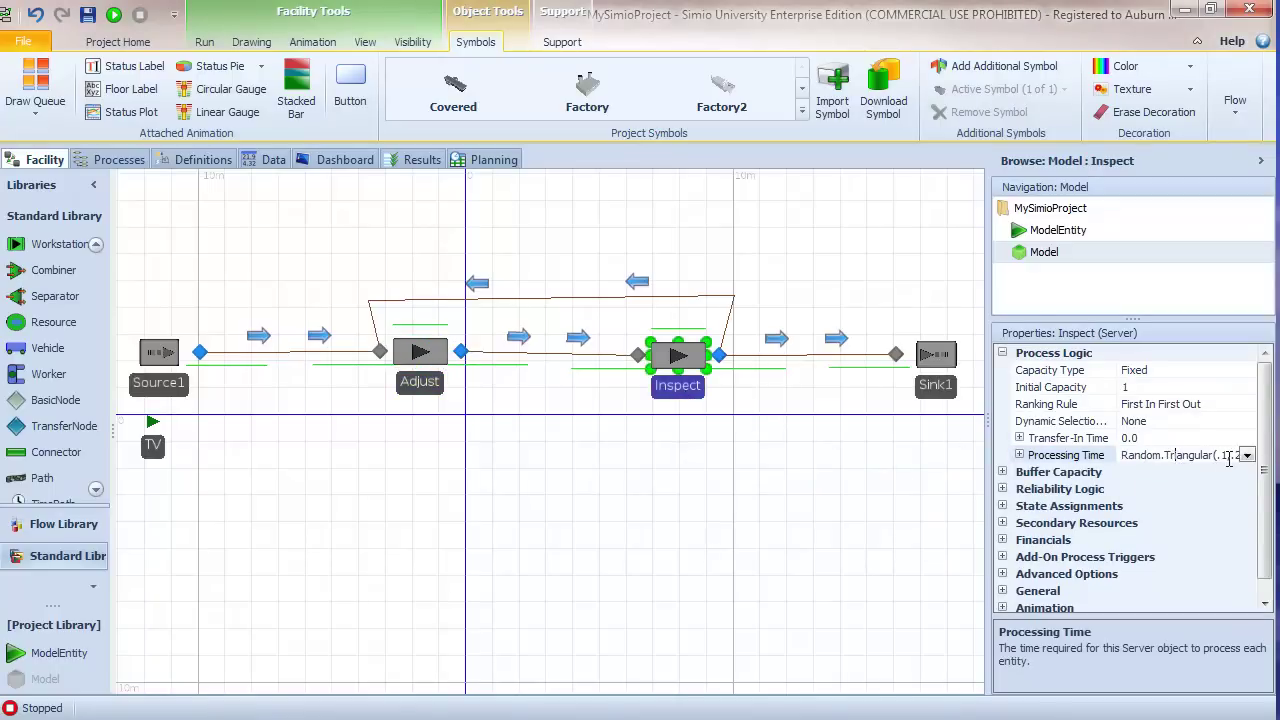
pyautogui.click(1247, 456)
pyautogui.click(992, 476)
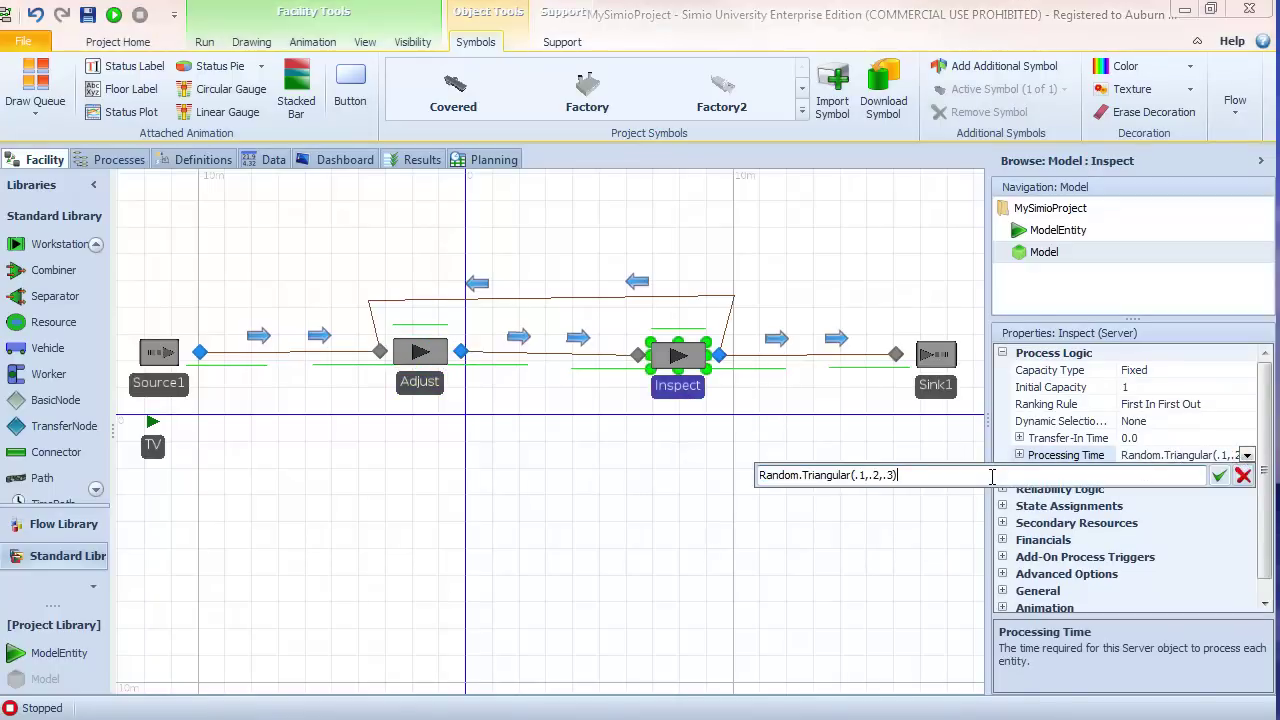
pyautogui.press('BackSpace')
pyautogui.press('BackSpace')
pyautogui.press('BackSpace')
pyautogui.press('BackSpace')
pyautogui.press('BackSpace')
pyautogui.press('BackSpace')
pyautogui.press('BackSpace')
pyautogui.press('BackSpace')
pyautogui.press('BackSpace')
pyautogui.press('BackSpace')
pyautogui.press('BackSpace')
pyautogui.press('BackSpace')
pyautogui.press('BackSpace')
pyautogui.press('BackSpace')
pyautogui.write('Expon')
pyautogui.press('Tab')
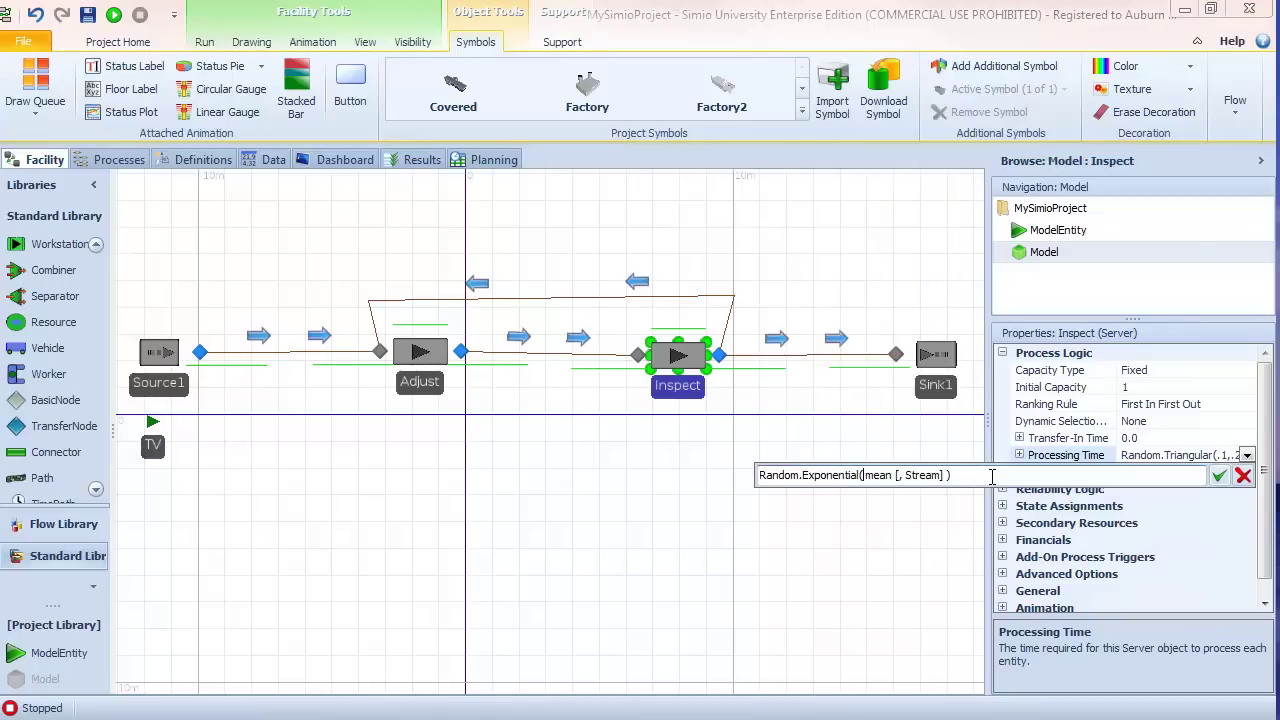
pyautogui.write('(')
pyautogui.moveTo(950, 476); pyautogui.dragTo(866, 476)
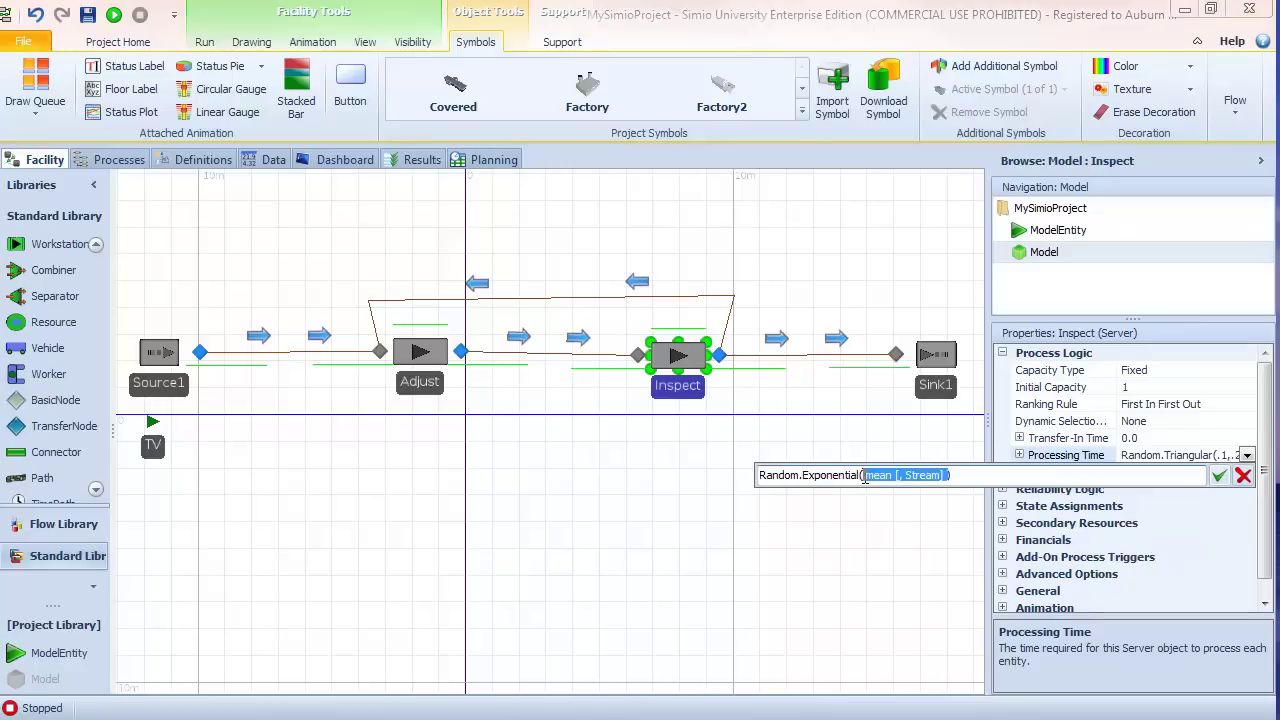
pyautogui.write('1.75')
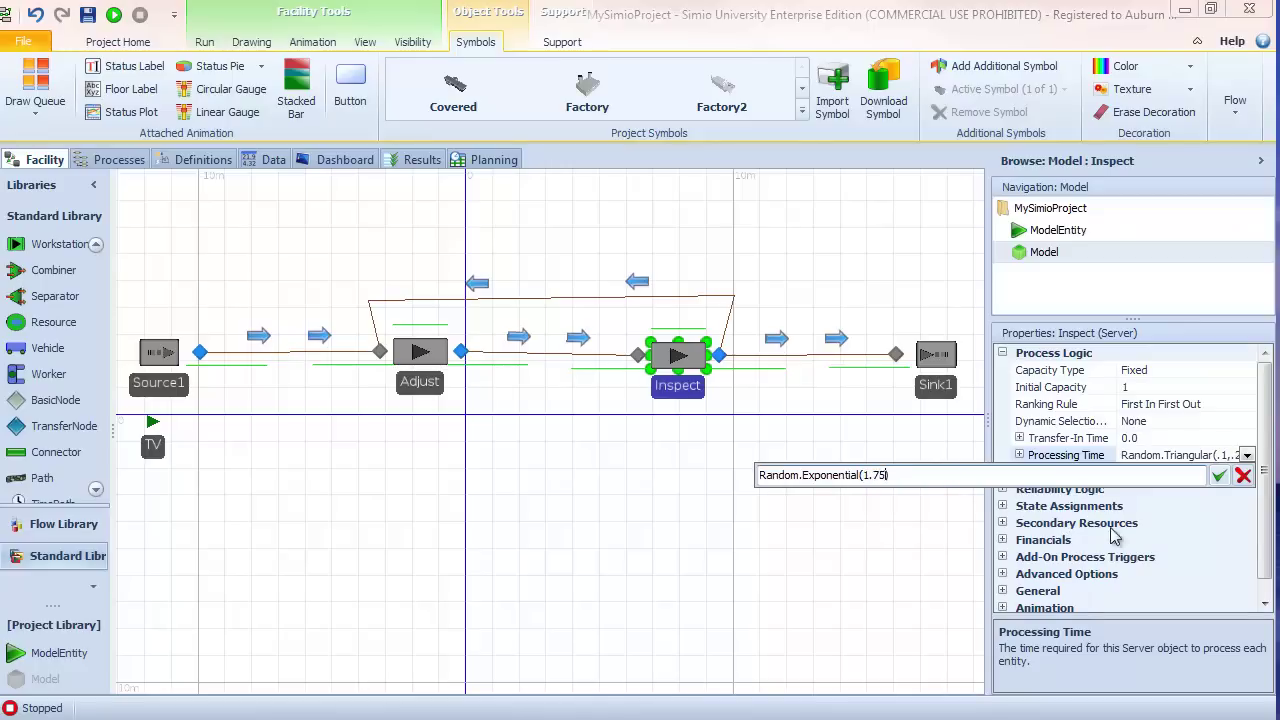
pyautogui.click(1219, 476)
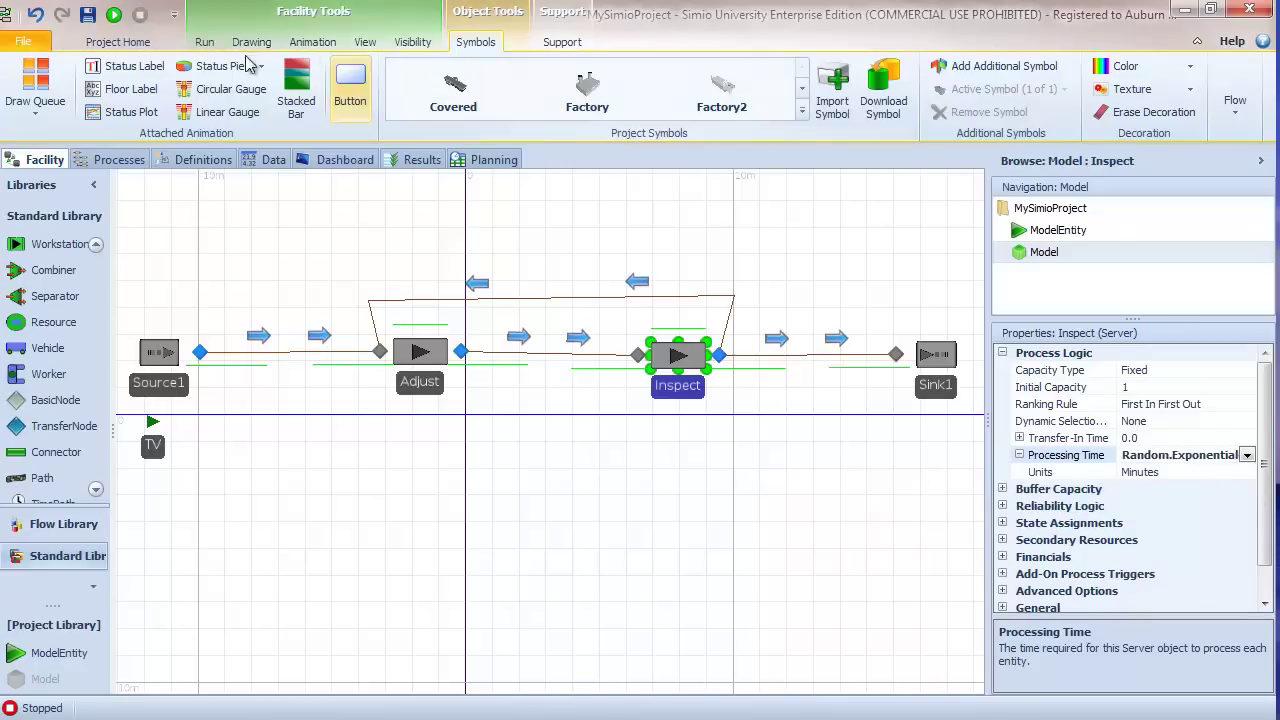
# Start the simulation to watch the entities flow, and show the run settings.
pyautogui.click(113, 15)
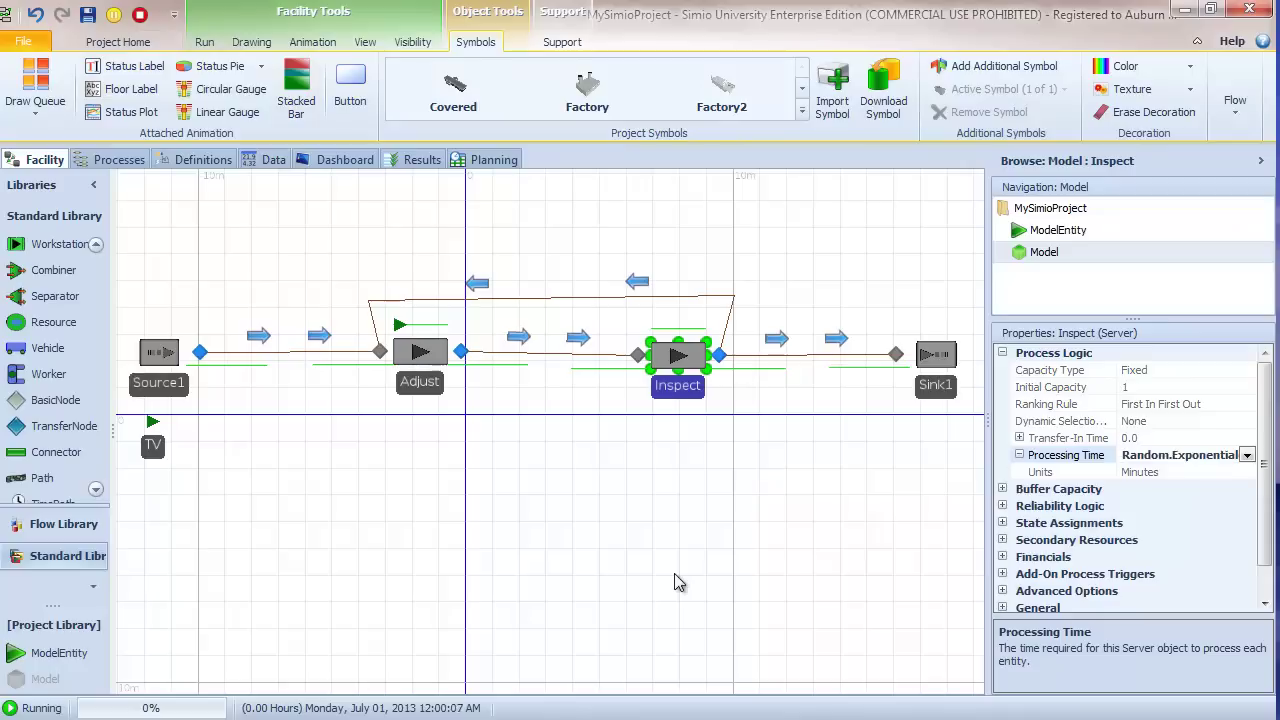
pyautogui.click(204, 41)
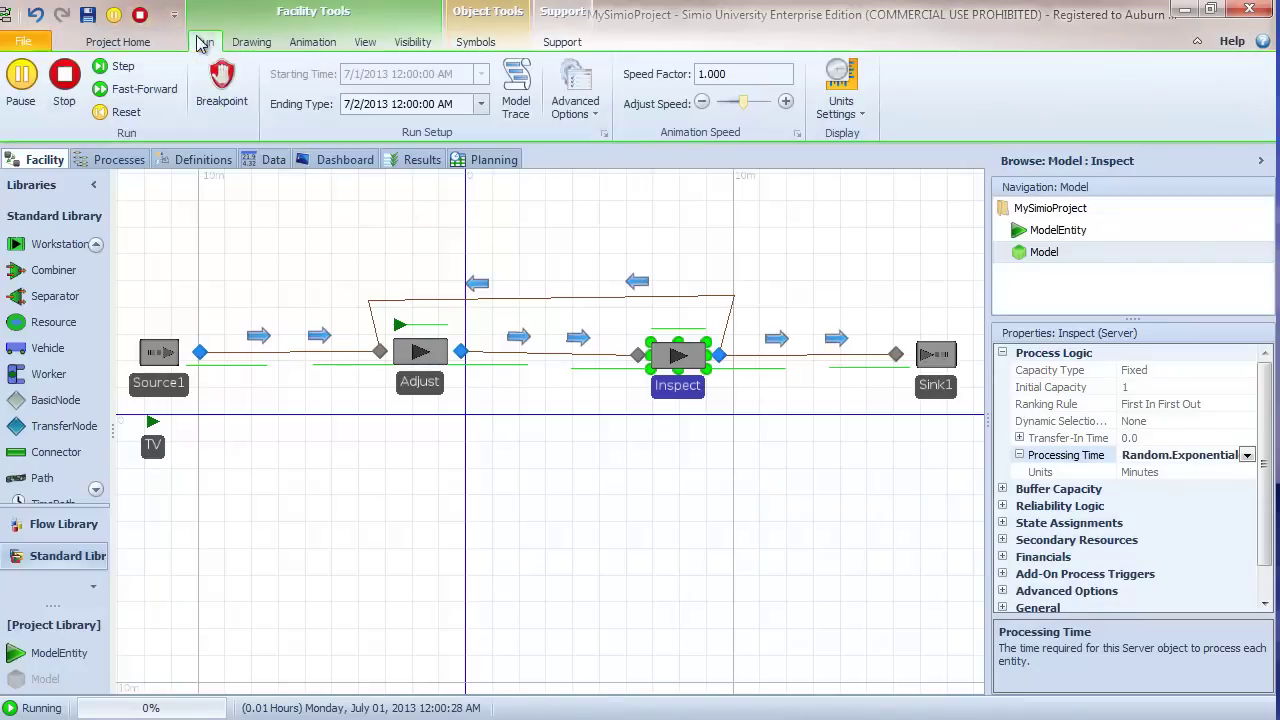
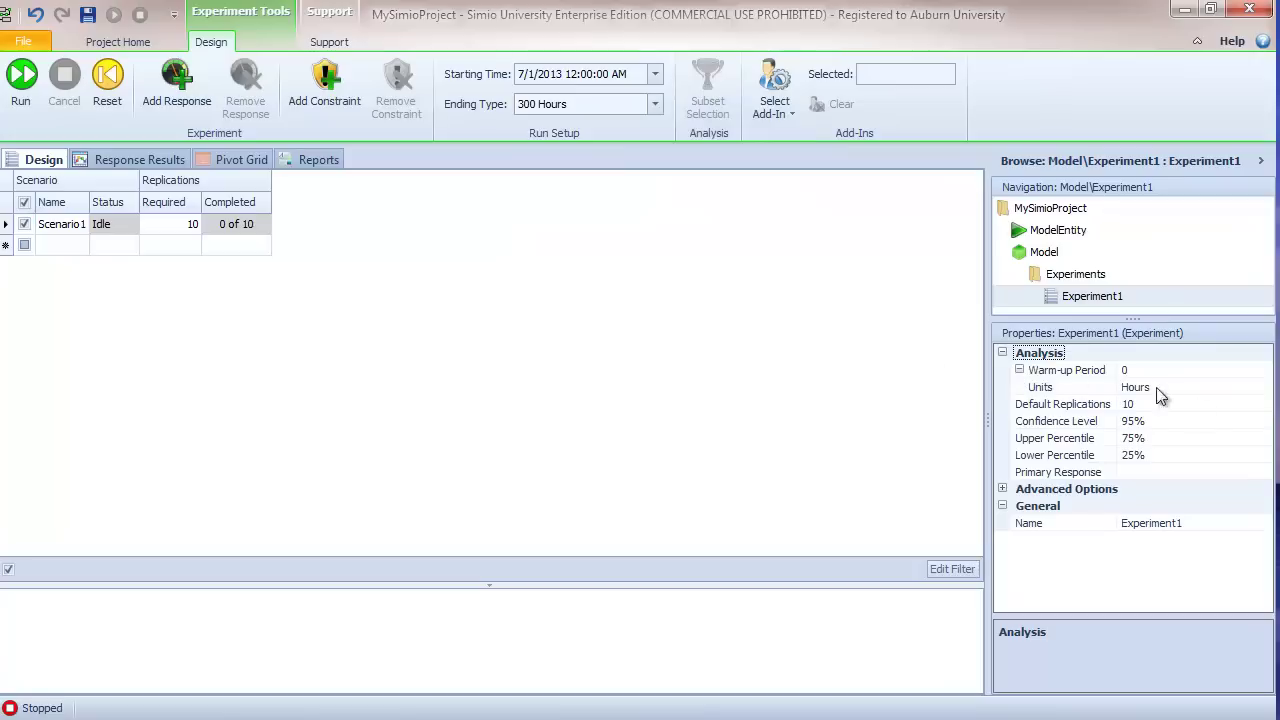
# Set Experiment1's warm-up period to 100 hours and add a response named AdjUtil.
pyautogui.click(1092, 376)
pyautogui.write('100')
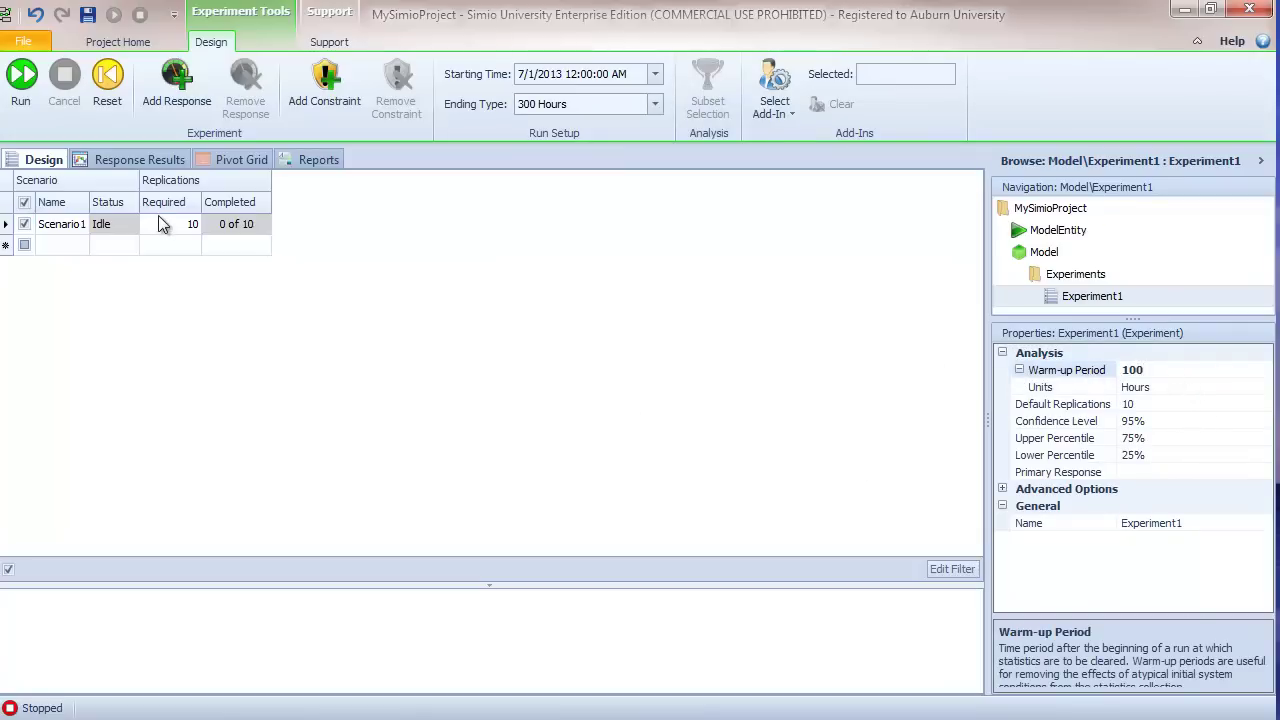
pyautogui.click(175, 80)
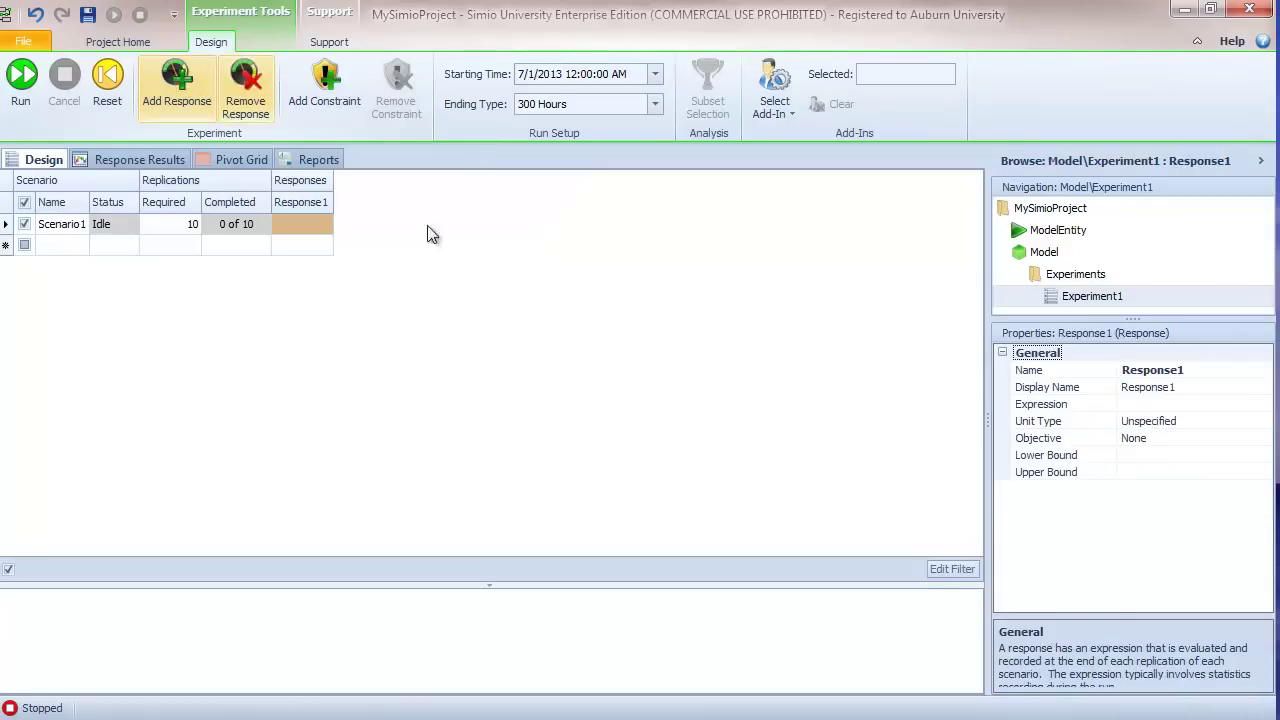
pyautogui.click(1238, 370)
pyautogui.write('A')
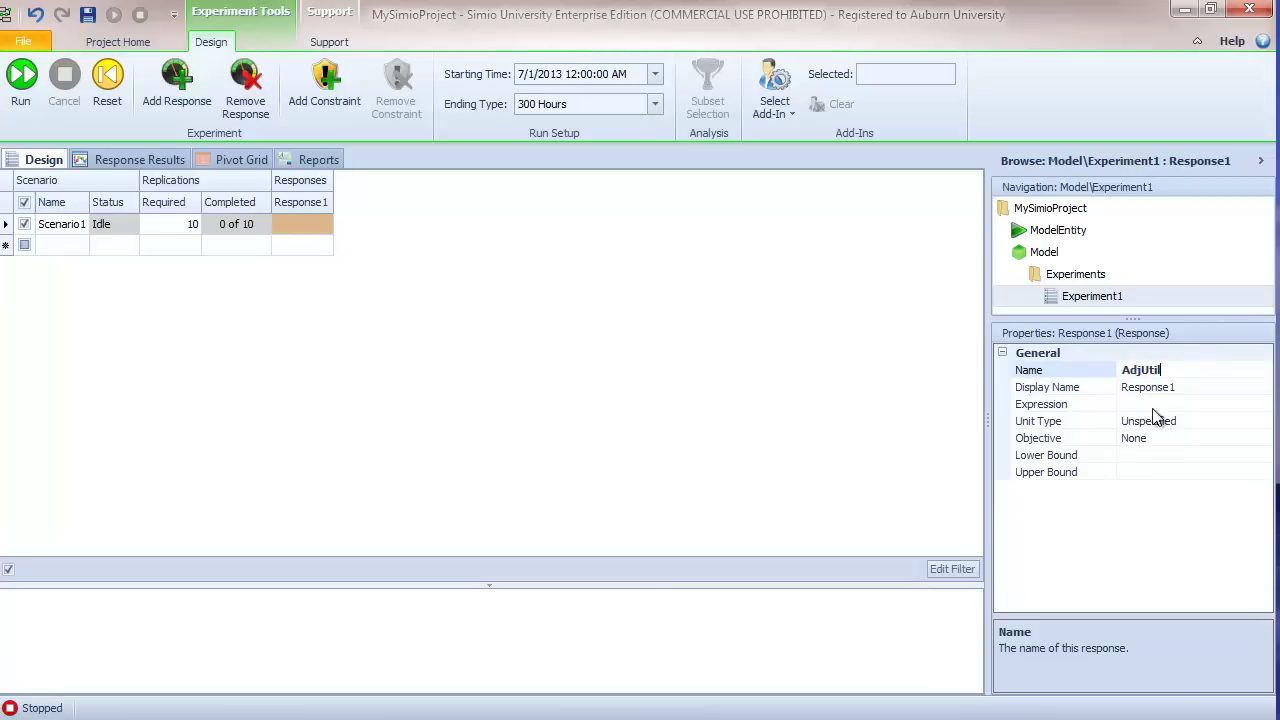
# Set the AdjUtil response's expression to Adjust.Capacity.ScheduledUtilization.
pyautogui.click(1237, 404)
pyautogui.click(1264, 405)
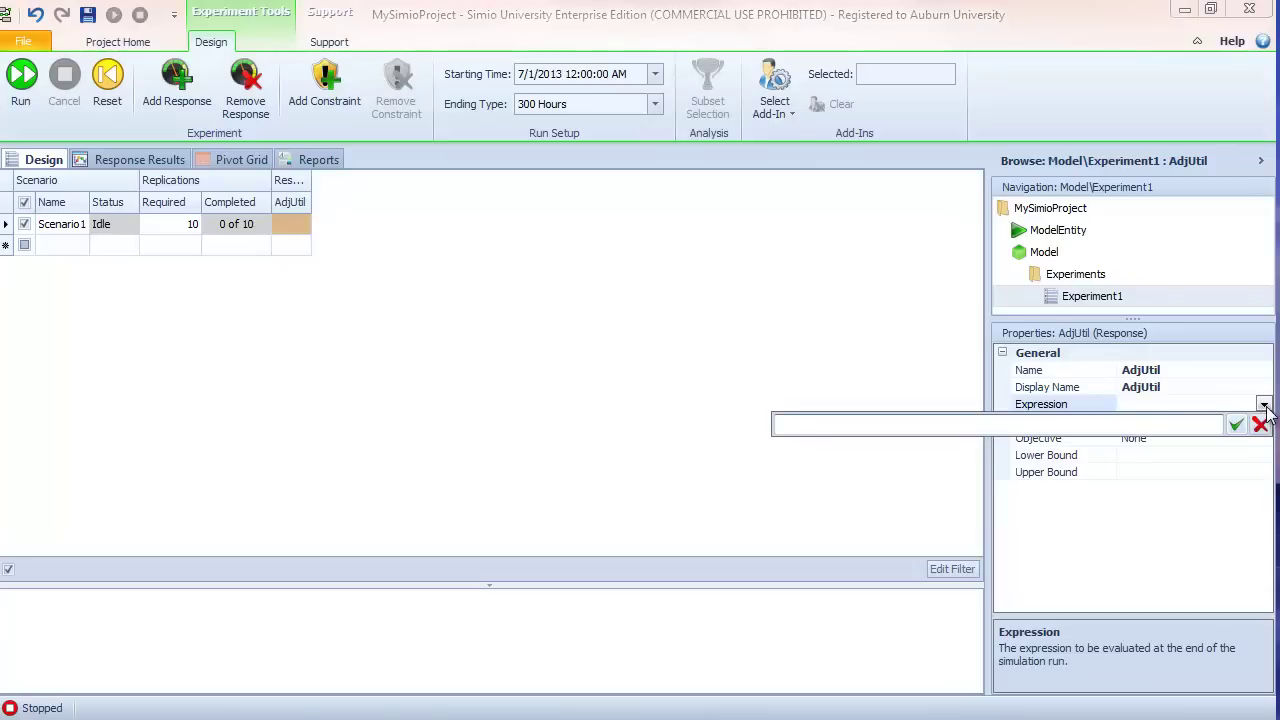
pyautogui.write('Adjust.Cap')
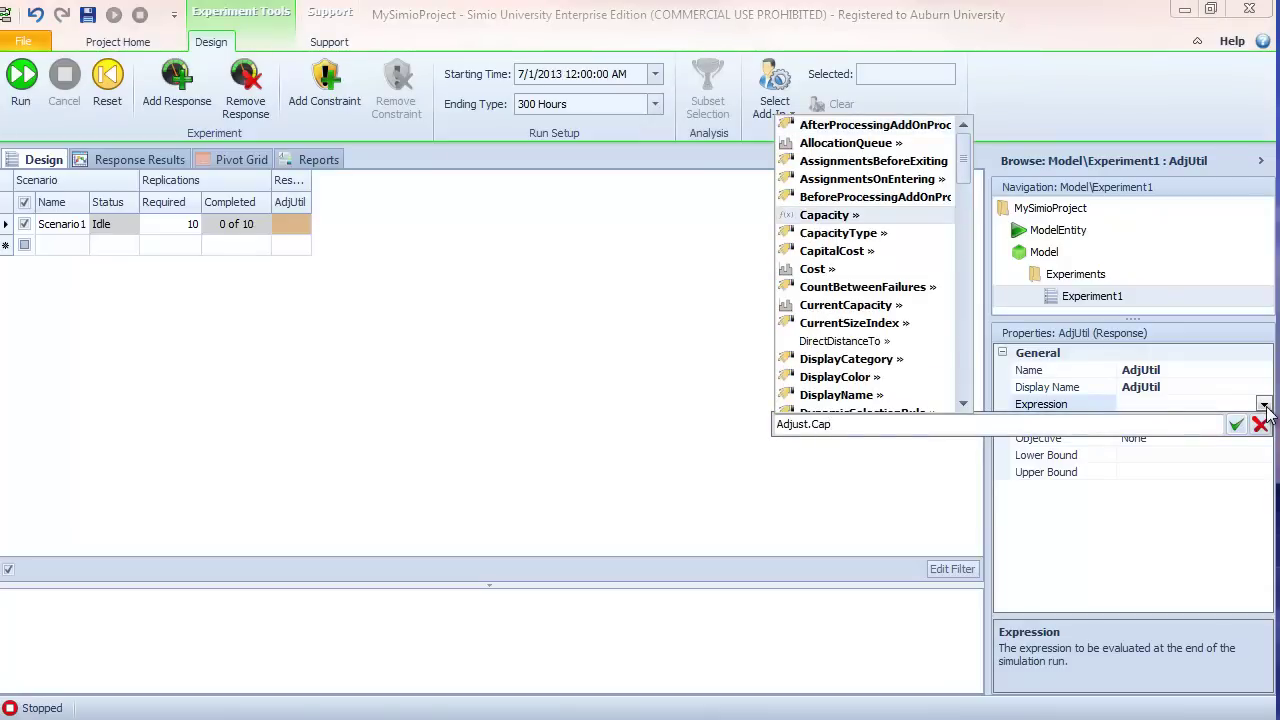
pyautogui.write('acity.Sch')
pyautogui.press('Return')
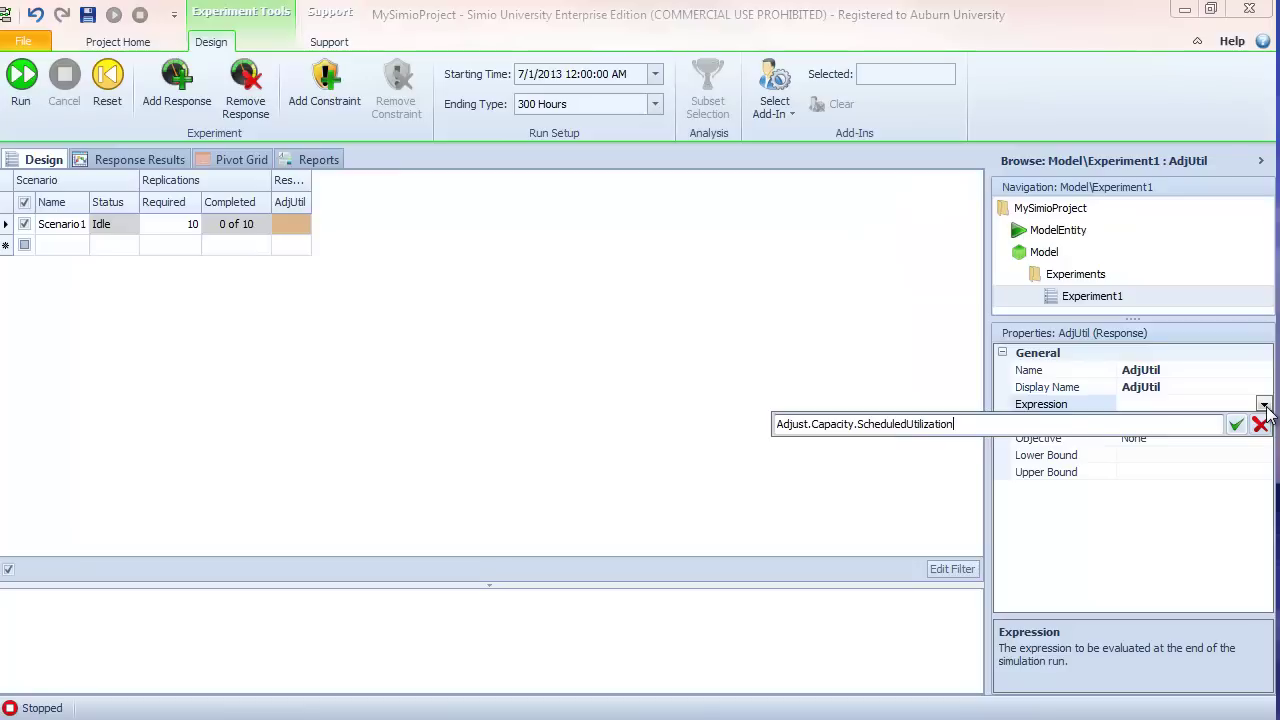
pyautogui.click(1238, 425)
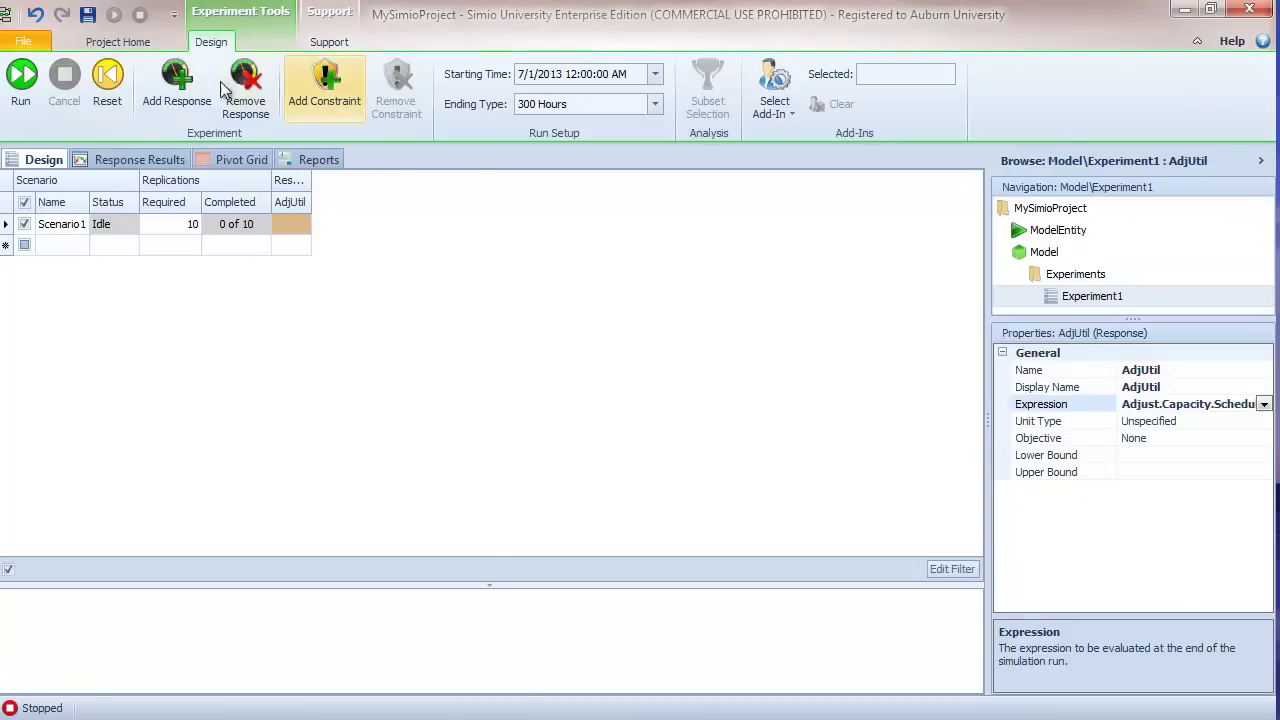
# Add a second response to the experiment and name it InspUtil.
pyautogui.click(176, 86)
pyautogui.click(1126, 370)
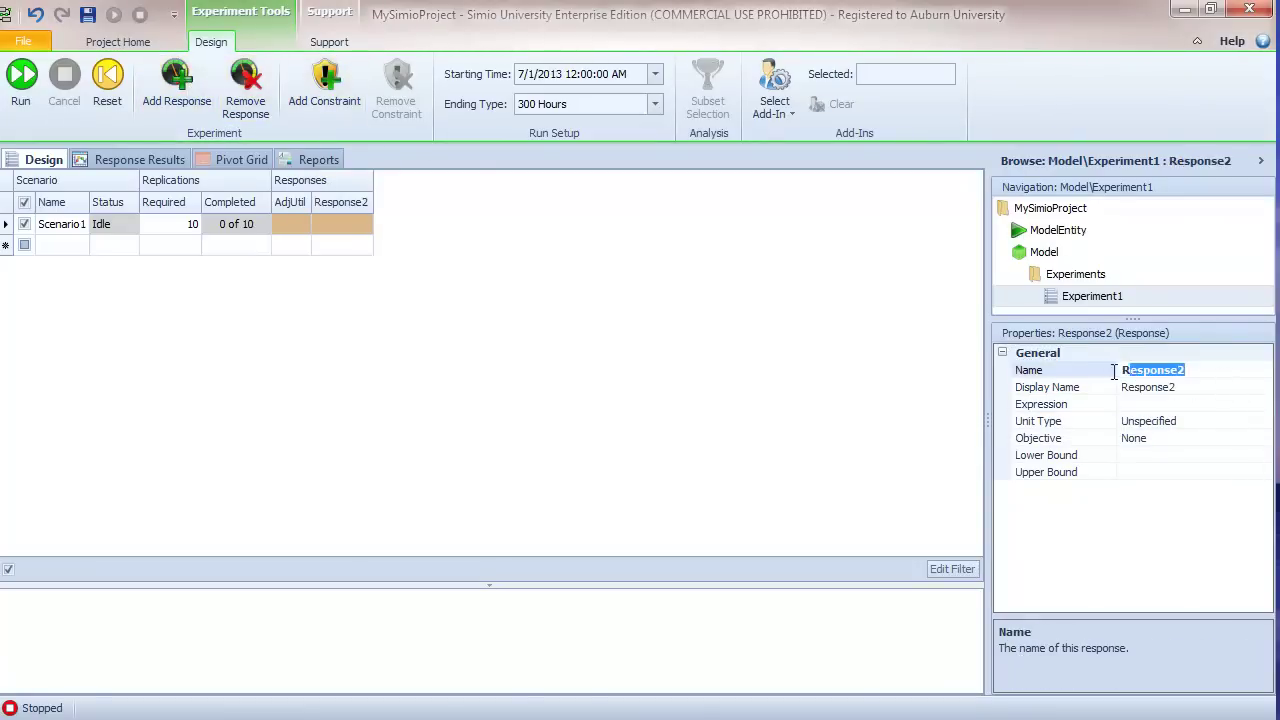
pyautogui.write('InspUtil')
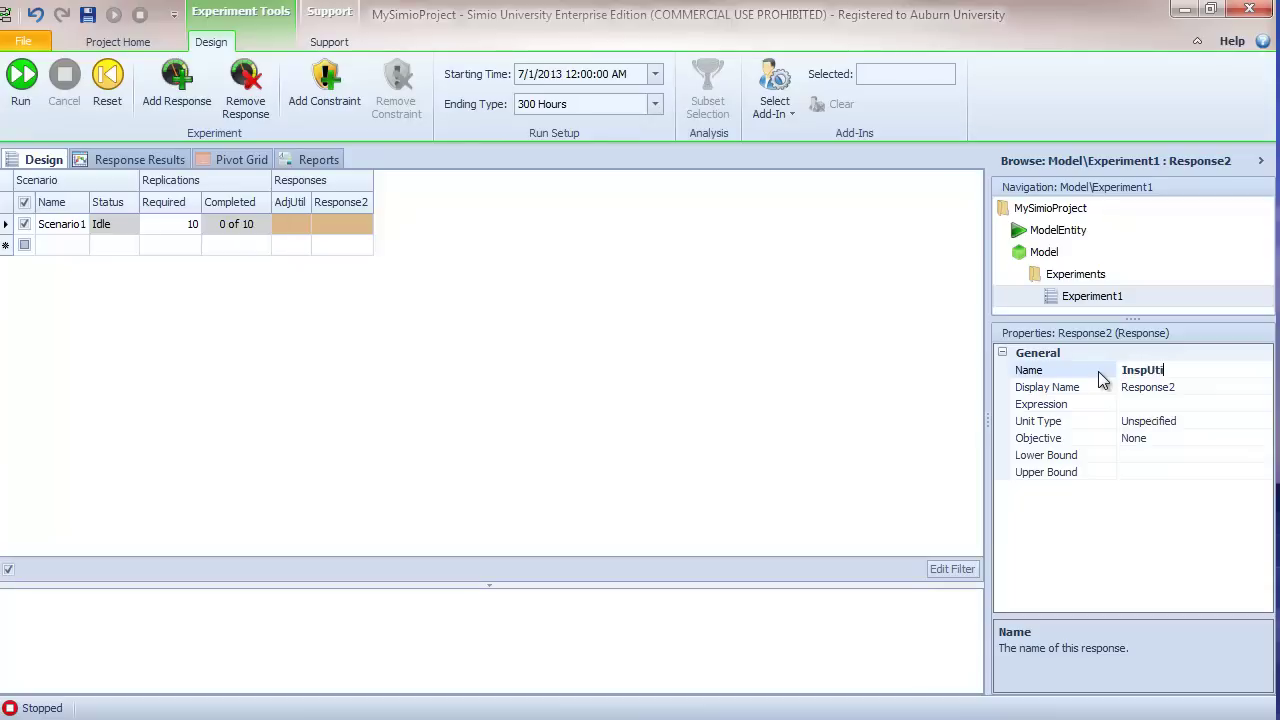
pyautogui.click(1189, 392)
# Set the InspUtil response's expression to Inspect.Capacity.ScheduledUtilization.
pyautogui.click(1190, 404)
pyautogui.click(1263, 405)
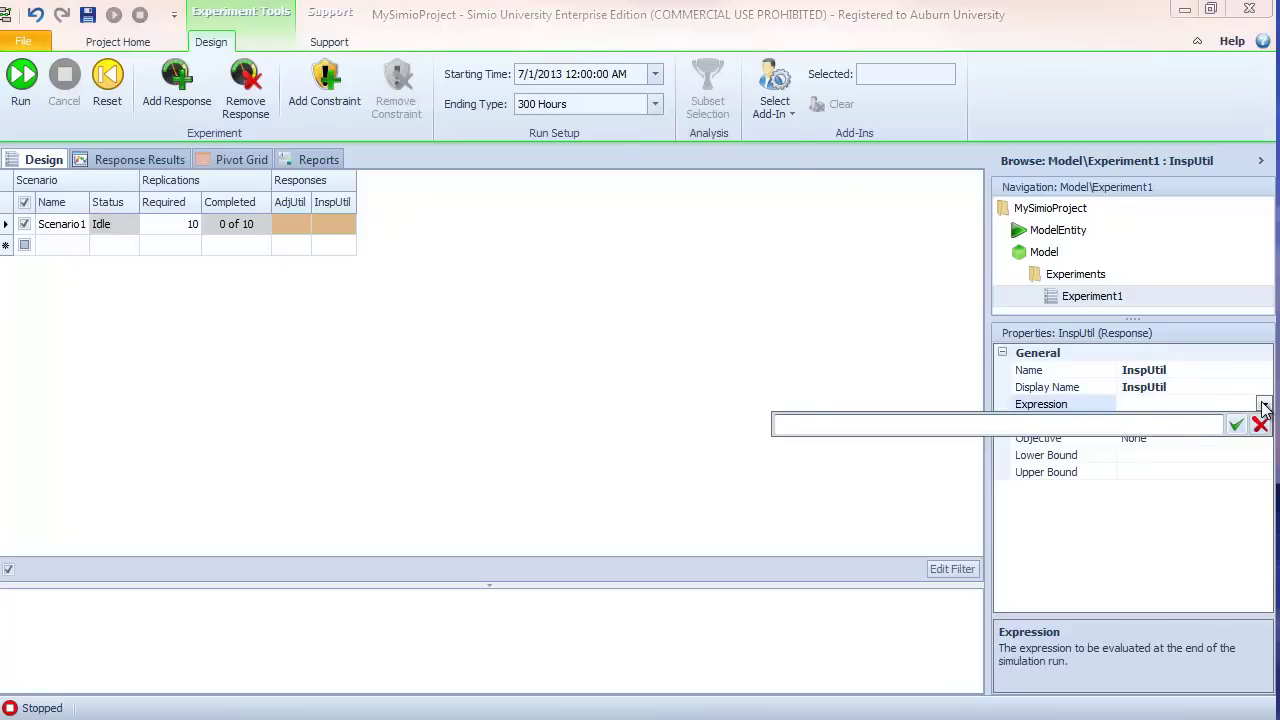
pyautogui.write('Inps')
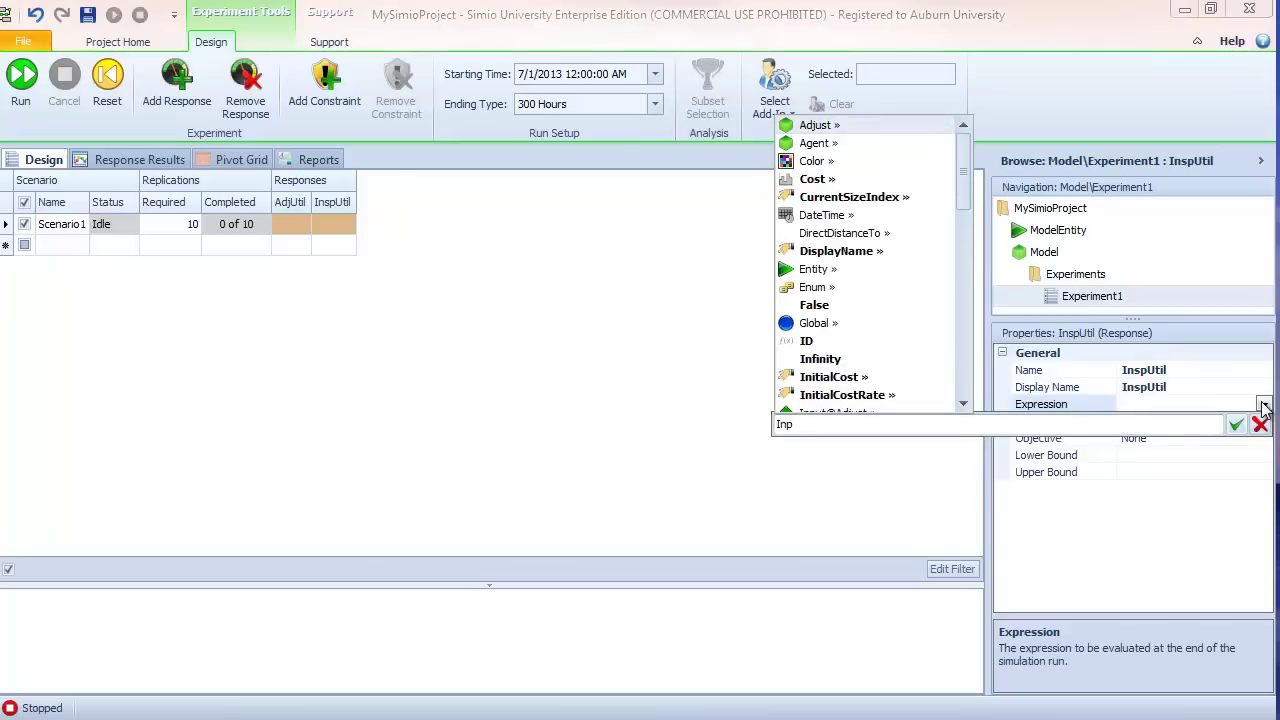
pyautogui.press('BackSpace')
pyautogui.write('spect.Capacity.ScheduledUtilization')
pyautogui.press('Return')
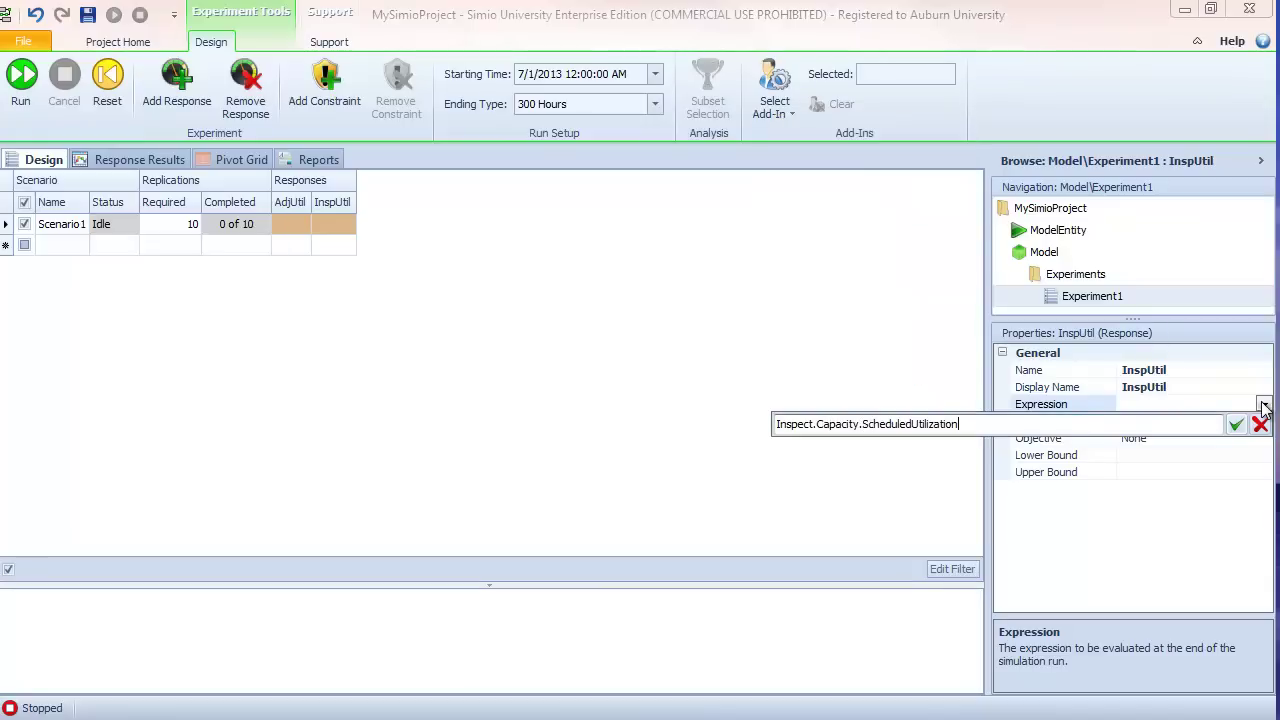
pyautogui.press('Return')
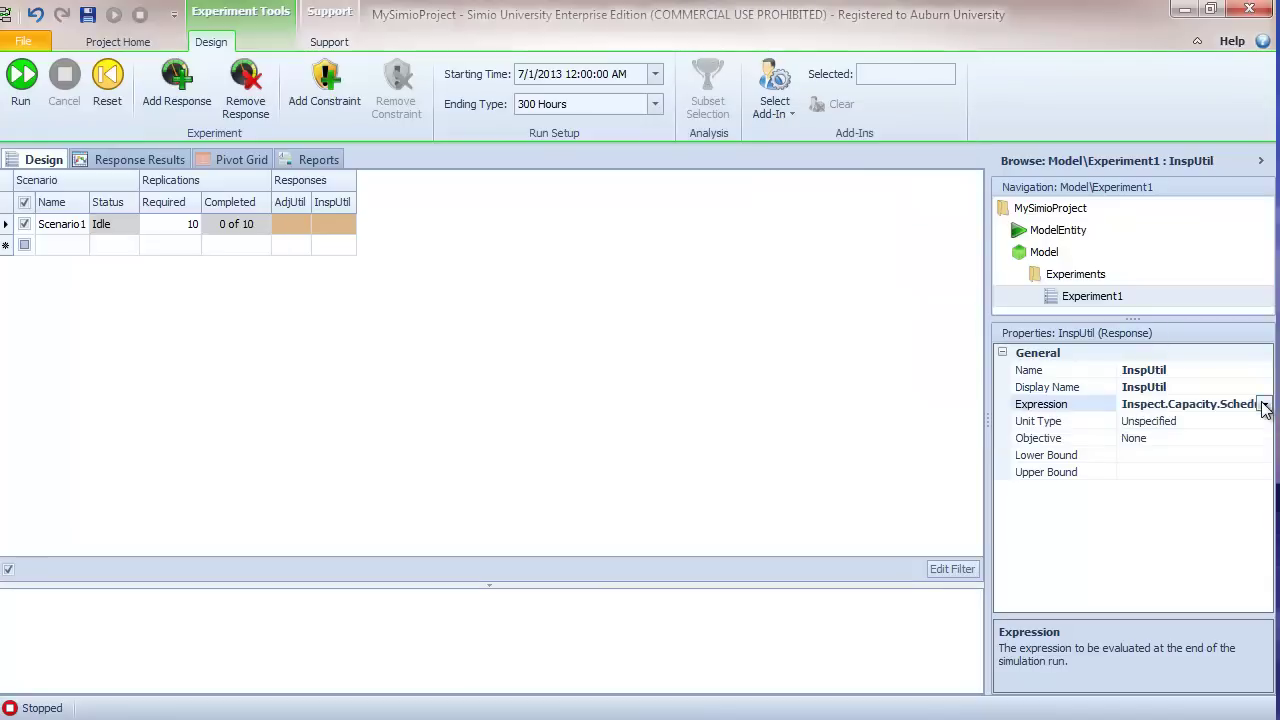
# Add a third response to the experiment and name it TIS.
pyautogui.click(178, 84)
pyautogui.click(1062, 370)
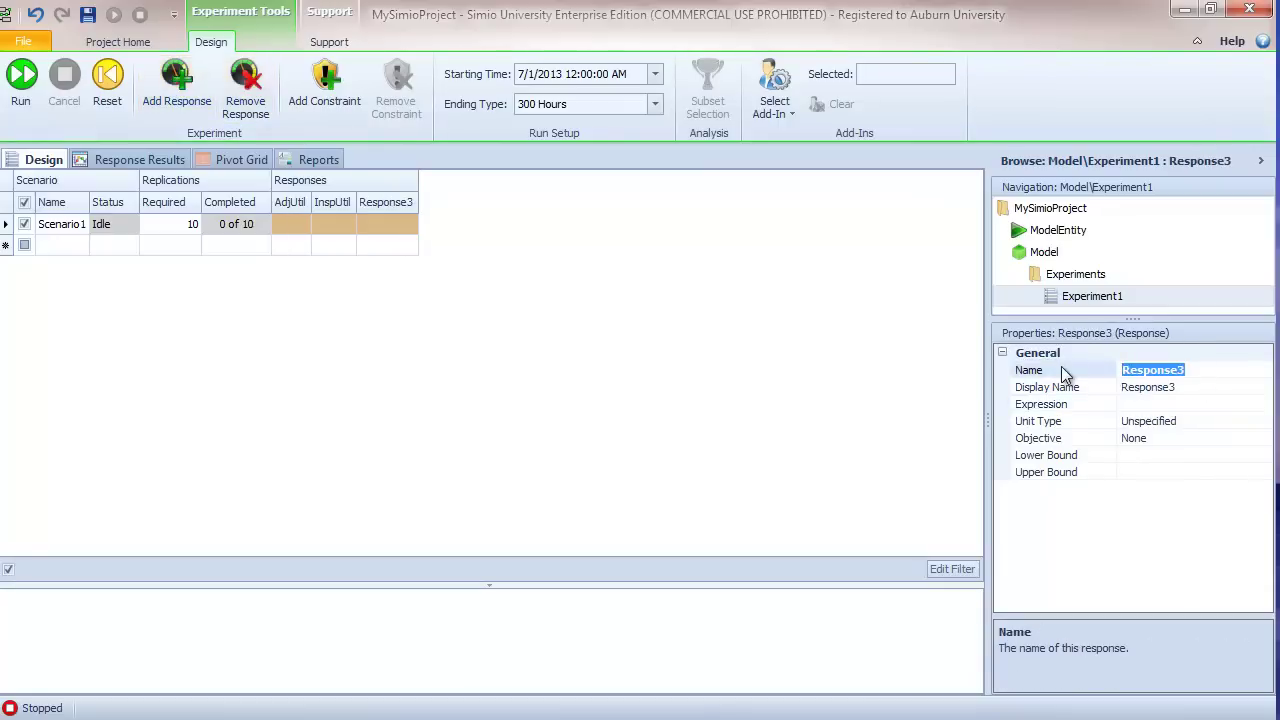
pyautogui.write('TIS')
pyautogui.press('Return')
# Set the TIS response's expression to TV.Population.TimeInSystem.Average.
pyautogui.click(1131, 402)
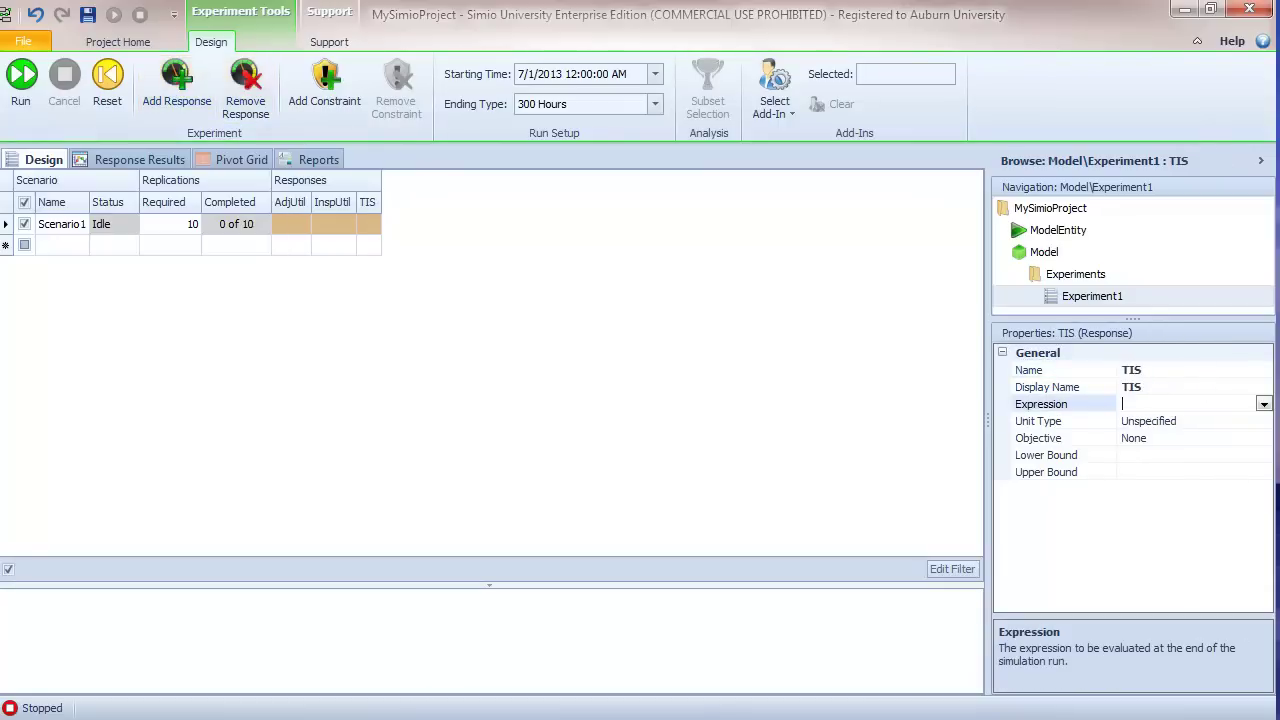
pyautogui.click(1264, 404)
pyautogui.write('TV.Pup')
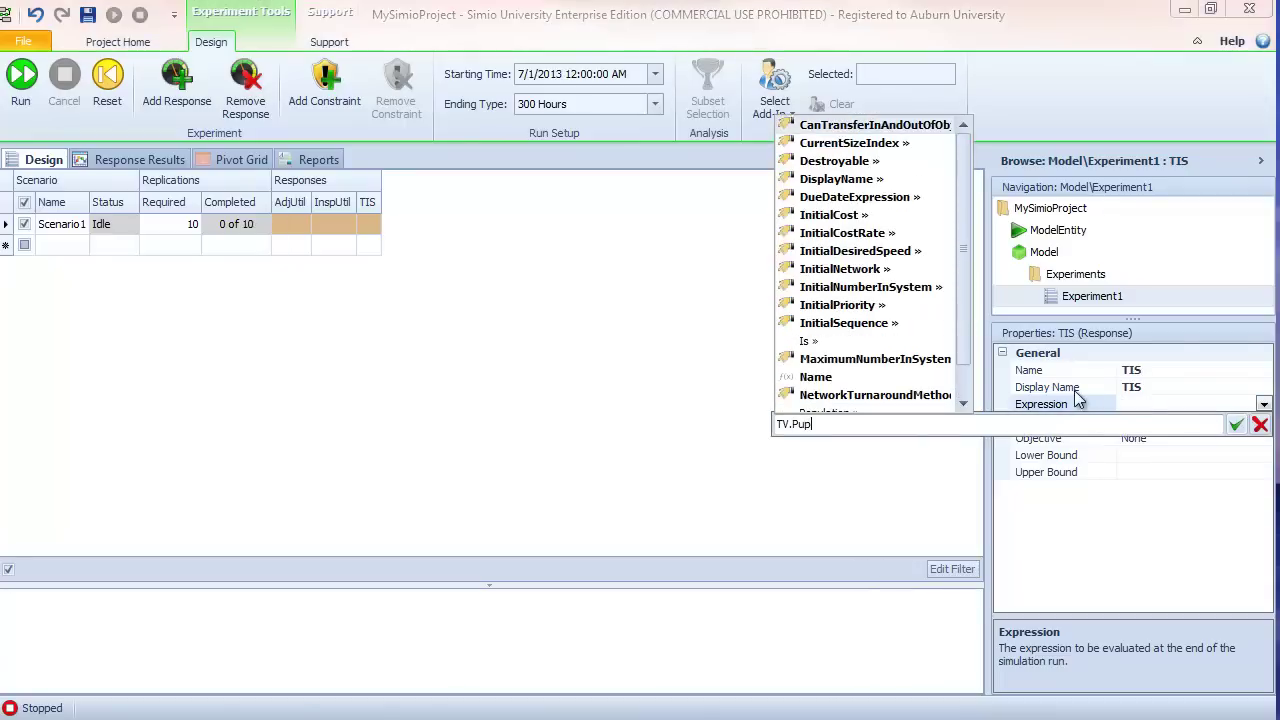
pyautogui.write('opulation.TimeInSystem.')
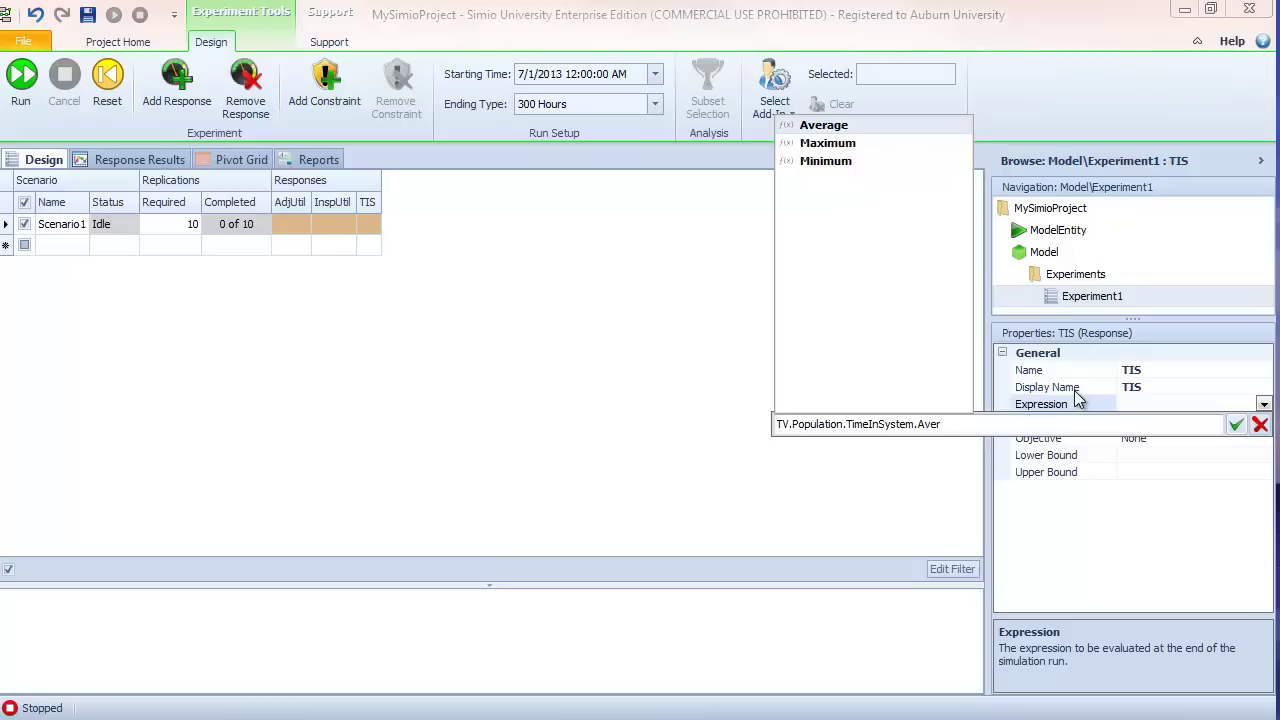
pyautogui.write('Aver')
pyautogui.press('Return')
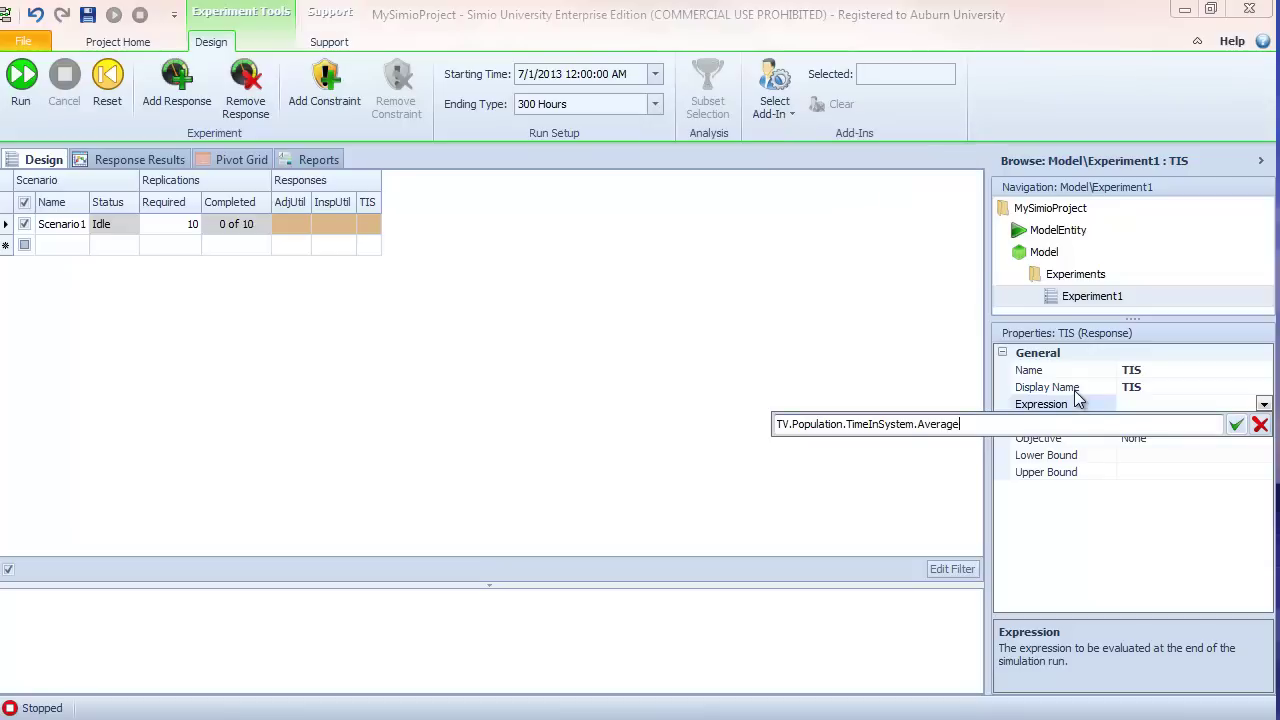
pyautogui.click(1240, 427)
# Set the TIS response's unit type to Time with display units in Minutes.
pyautogui.click(1199, 420)
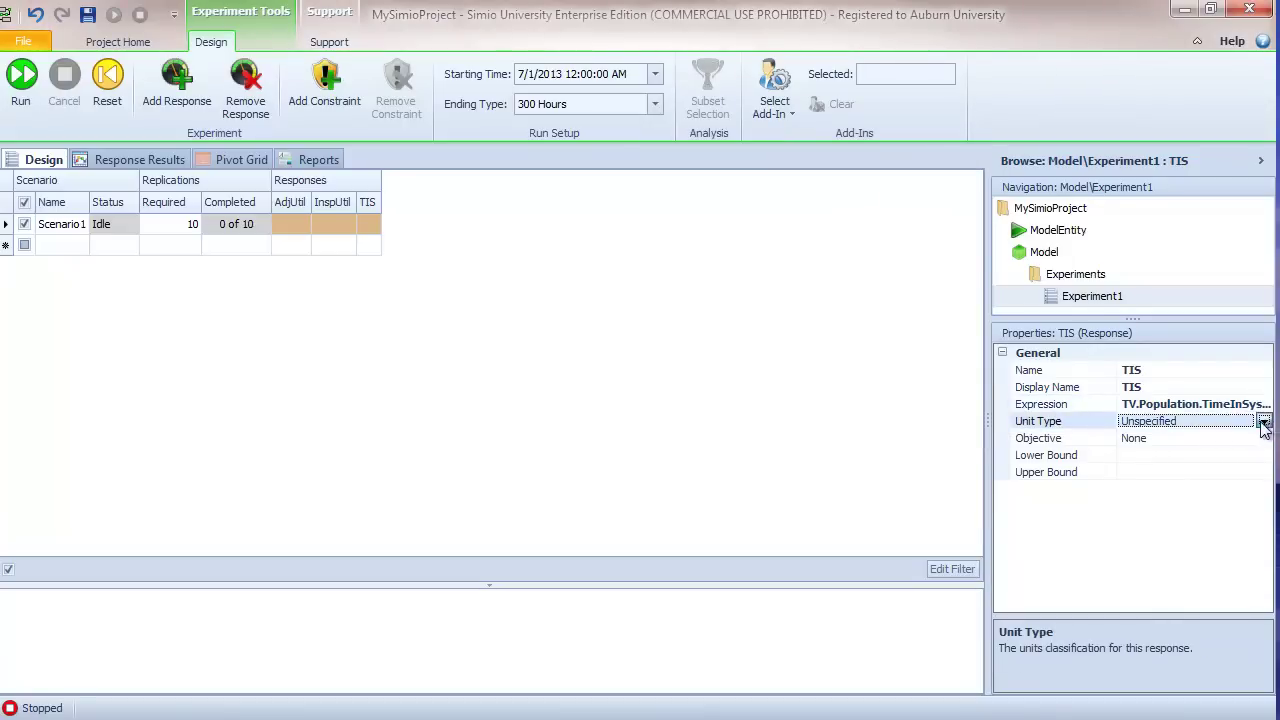
pyautogui.click(1265, 421)
pyautogui.click(1170, 455)
pyautogui.click(1240, 455)
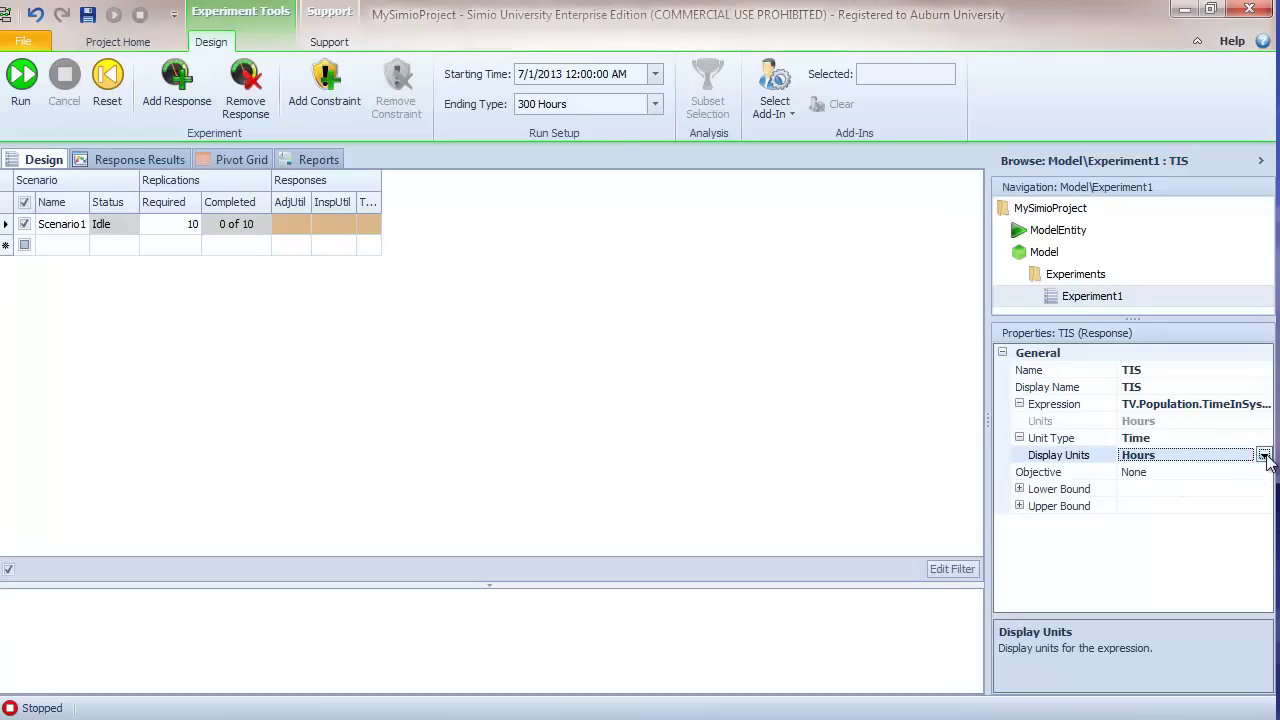
pyautogui.click(1265, 456)
pyautogui.click(1159, 490)
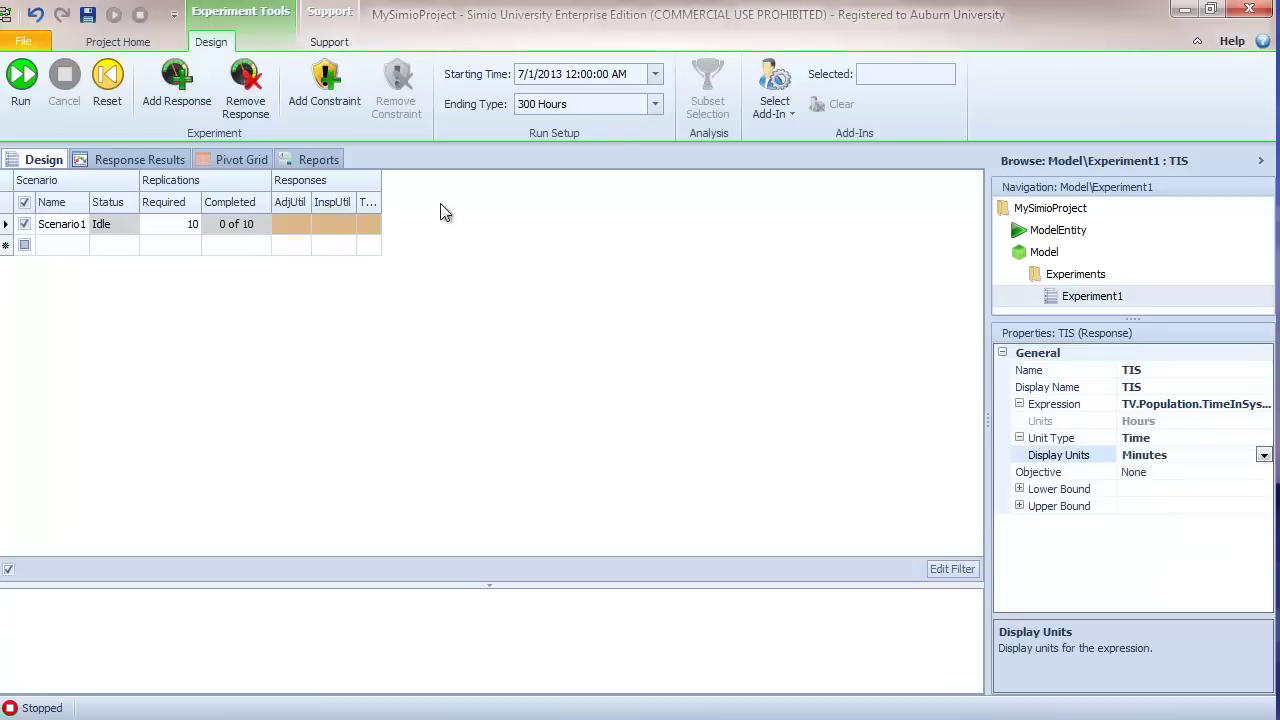
# Add a fourth response to the experiment and name it NIS.
pyautogui.click(176, 80)
pyautogui.click(1118, 371)
pyautogui.write('NIS')
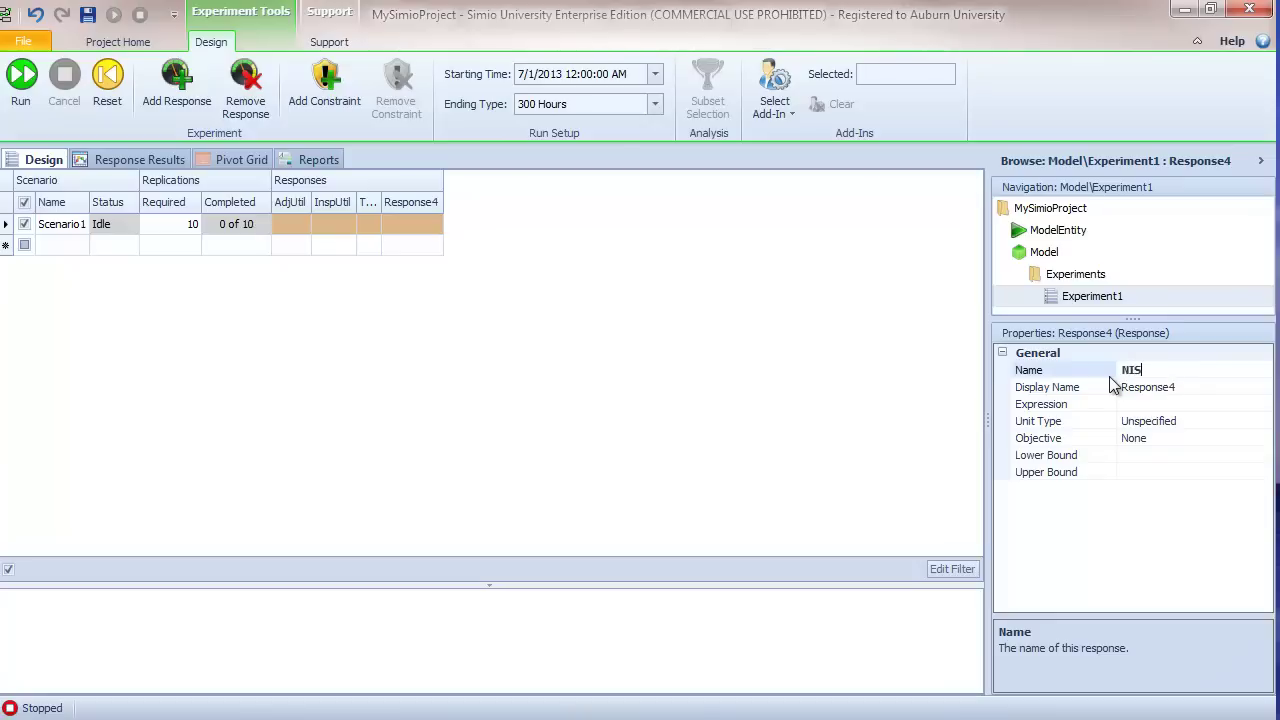
pyautogui.press('Return')
# Set the NIS response's expression to TV.Population.NumberInSystem.Average.
pyautogui.click(1250, 404)
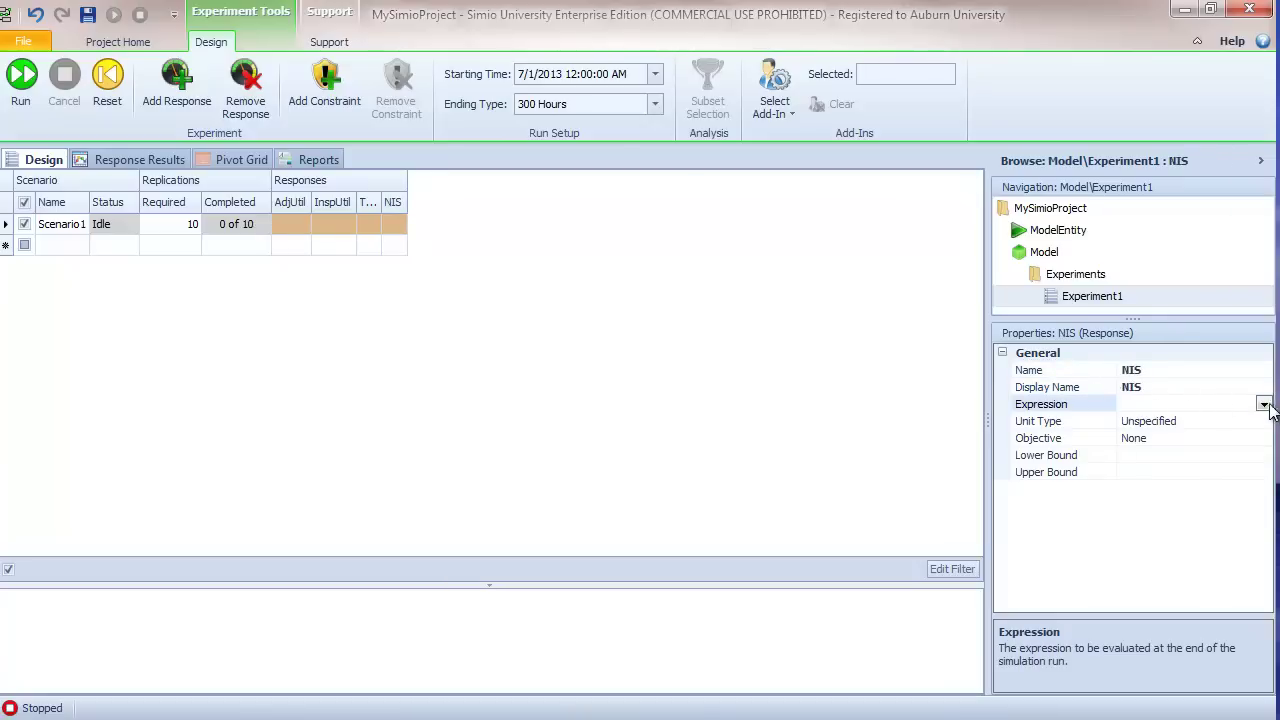
pyautogui.click(1264, 404)
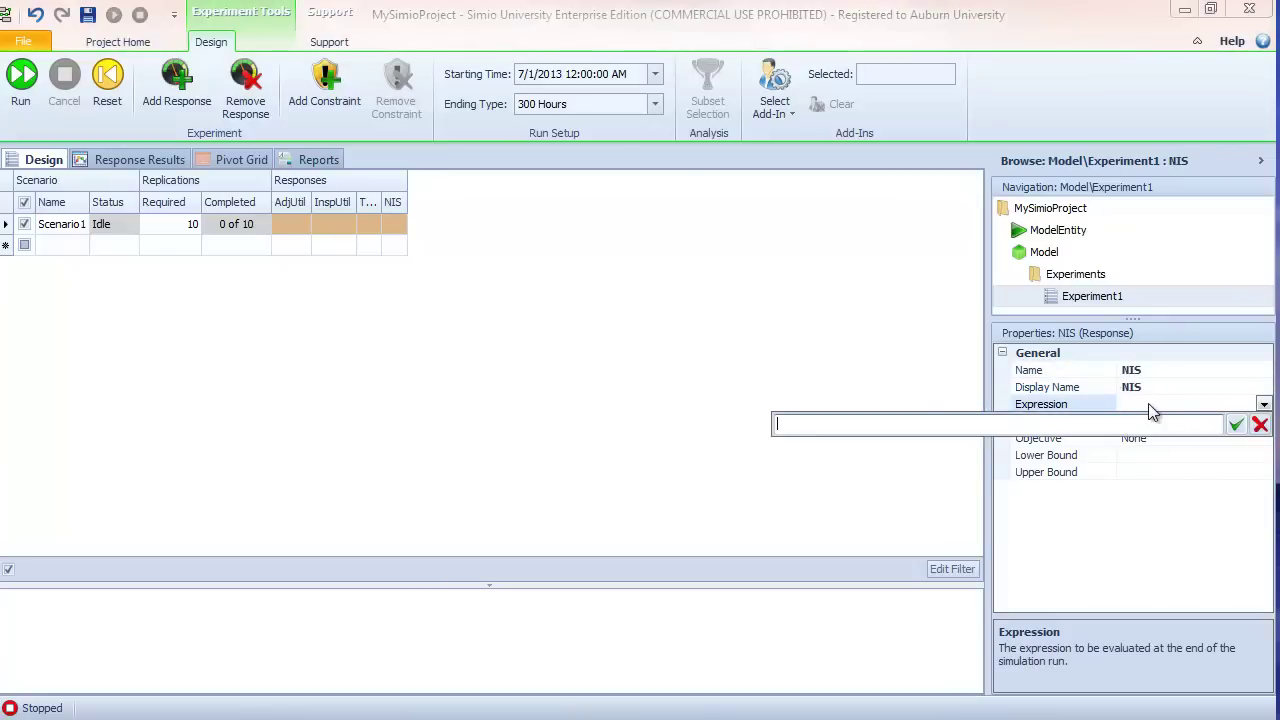
pyautogui.write('TV.Po')
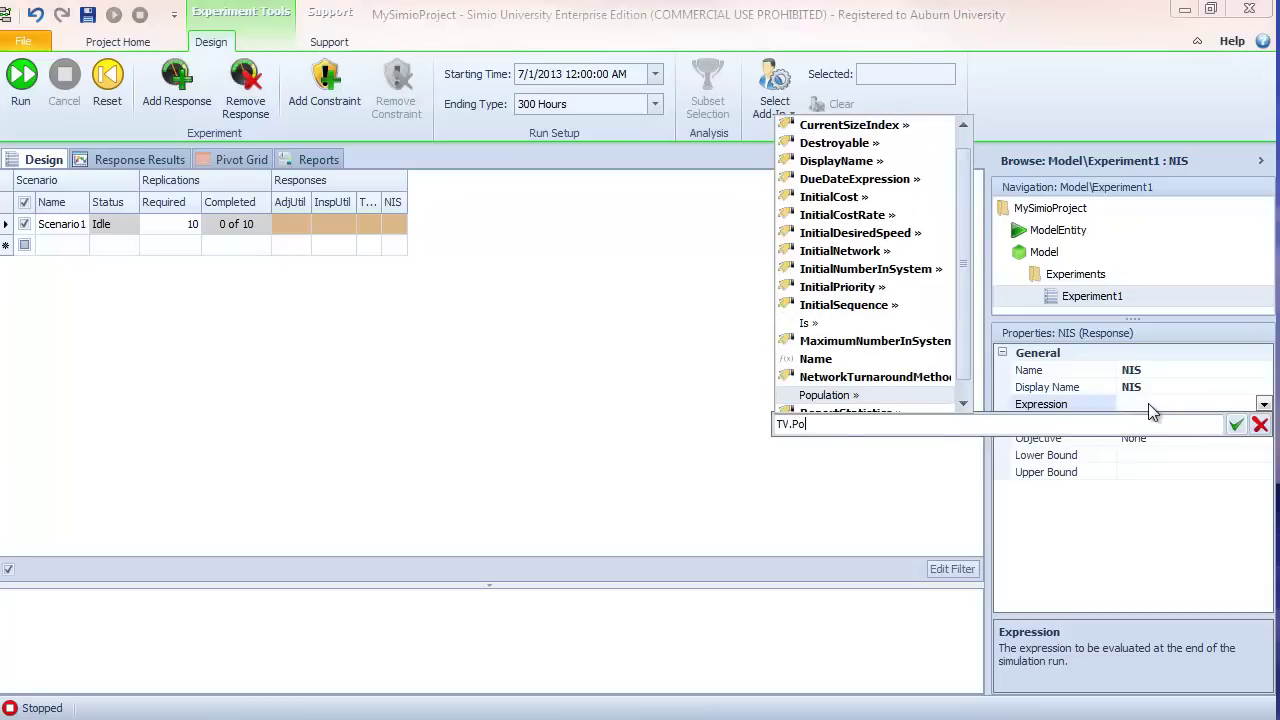
pyautogui.write('pulation.NumIn')
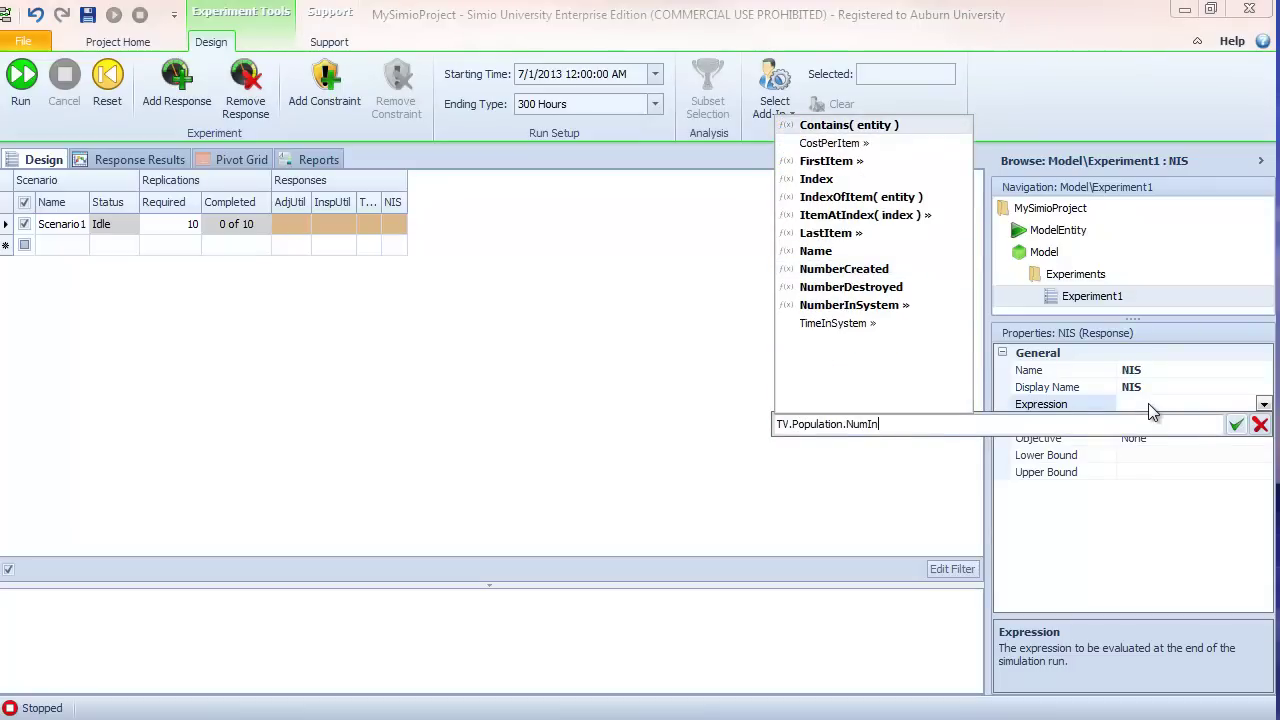
pyautogui.press('BackSpace')
pyautogui.press('BackSpace')
pyautogui.write('ber')
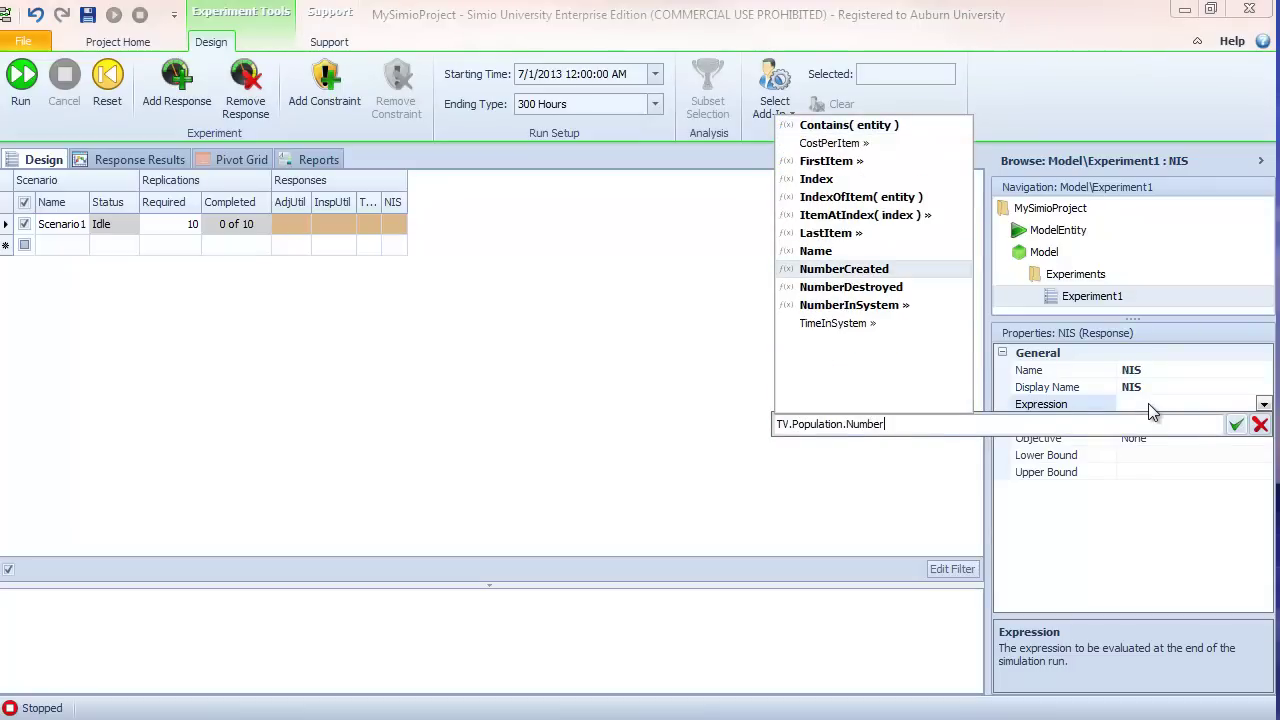
pyautogui.write('InSystem.Aver')
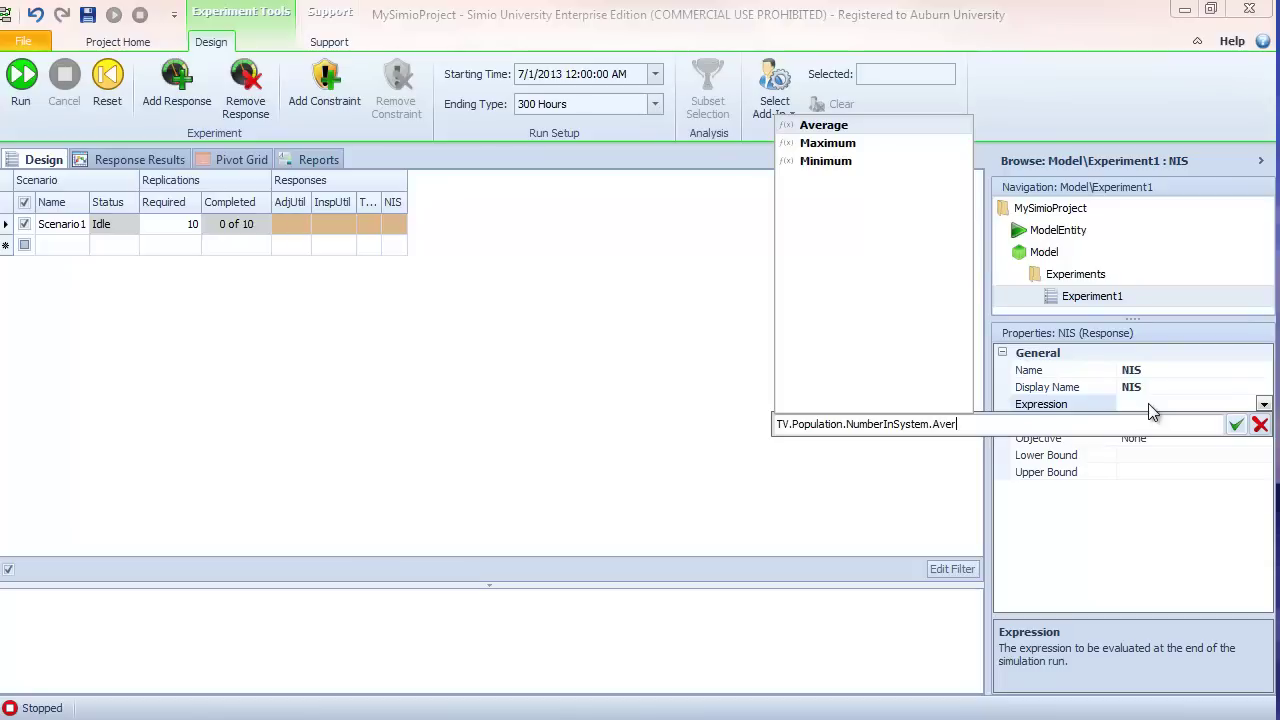
pyautogui.press('Tab')
pyautogui.click(1233, 425)
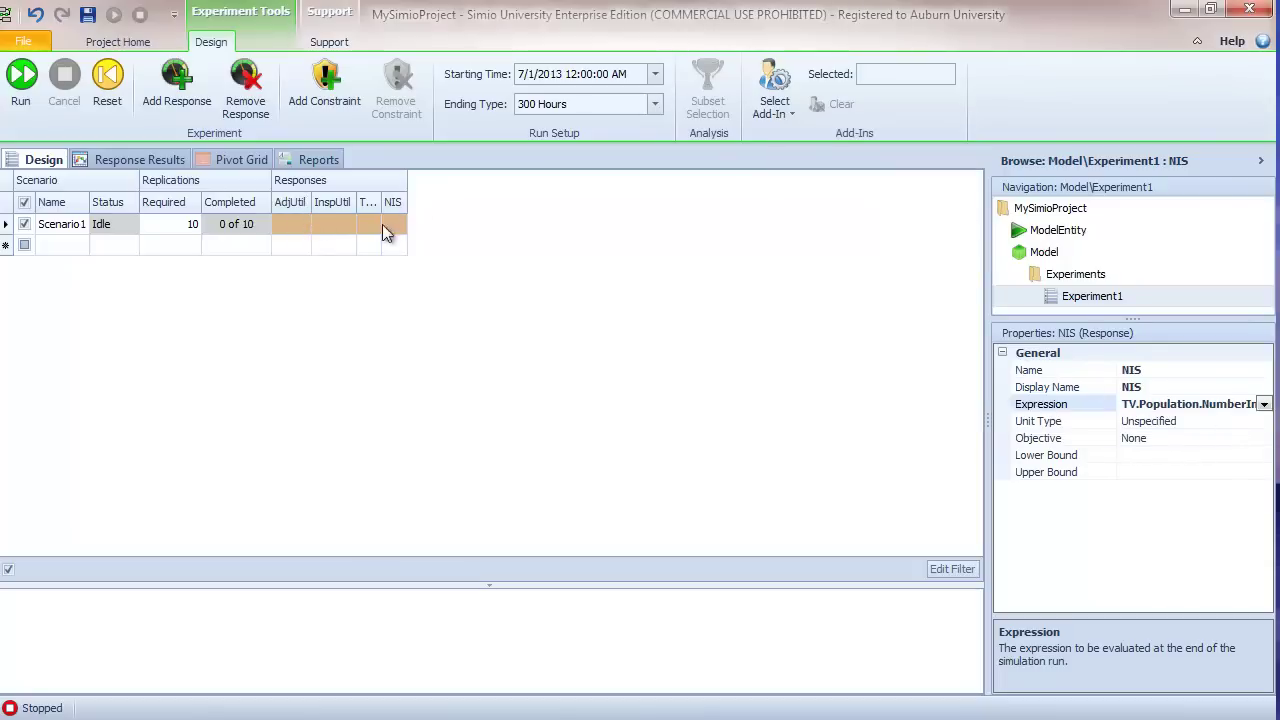
# Run the experiment's 10 replications, and place the Static Models.xlsx workbook in Excel beside the responses for comparison.
pyautogui.click(21, 80)
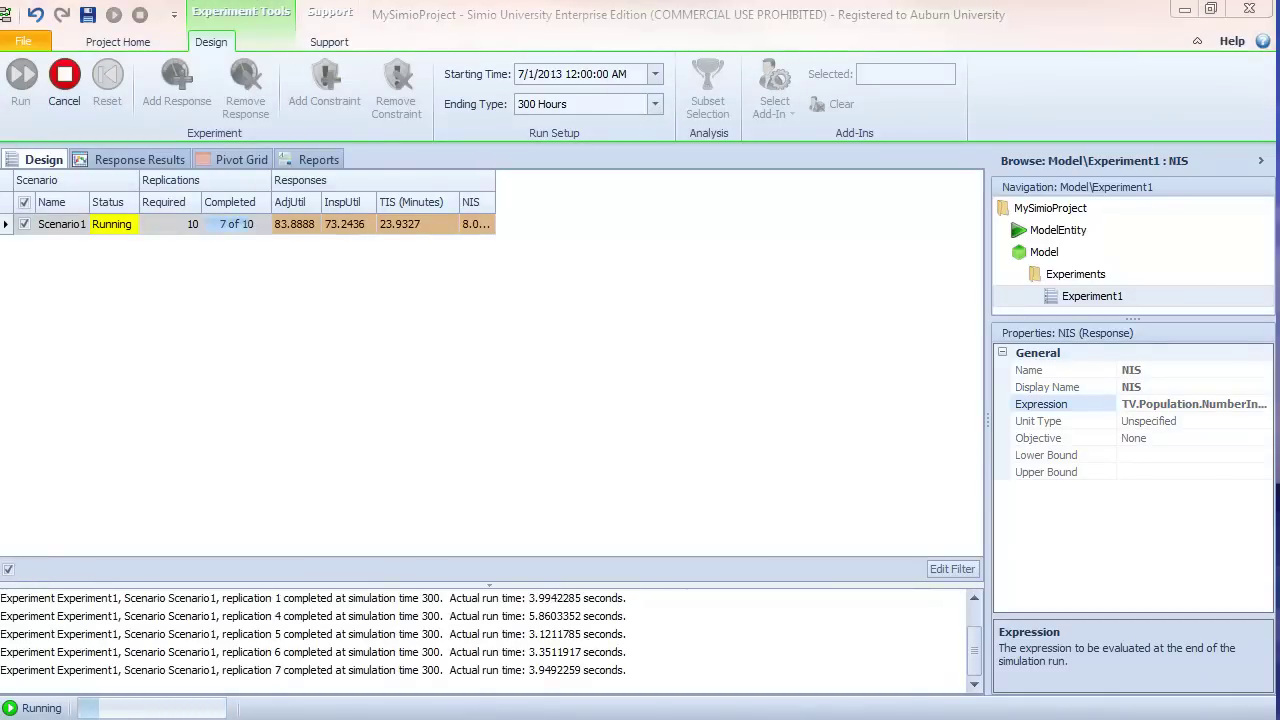
pyautogui.hotkey('alt', 'Tab')
pyautogui.moveTo(1068, 190); pyautogui.dragTo(1003, 117)
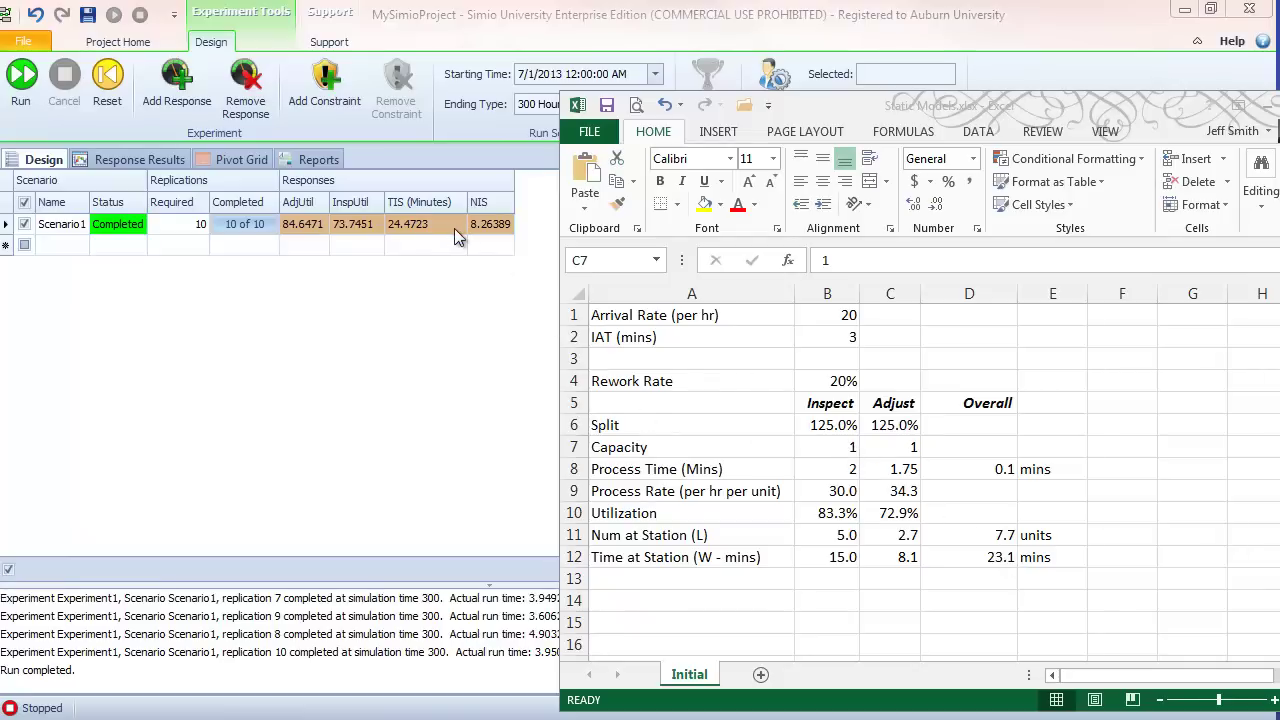
# Return to Simio and display the response results chart for TIS.
pyautogui.click(457, 307)
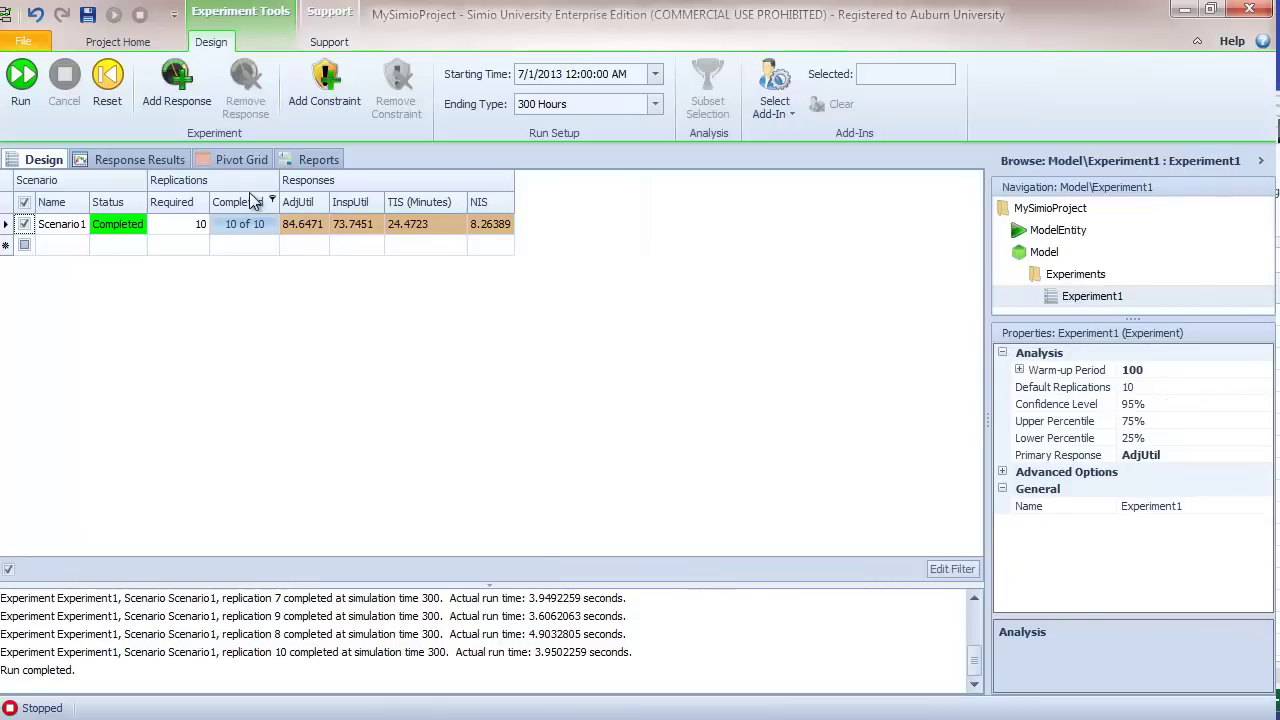
pyautogui.click(120, 162)
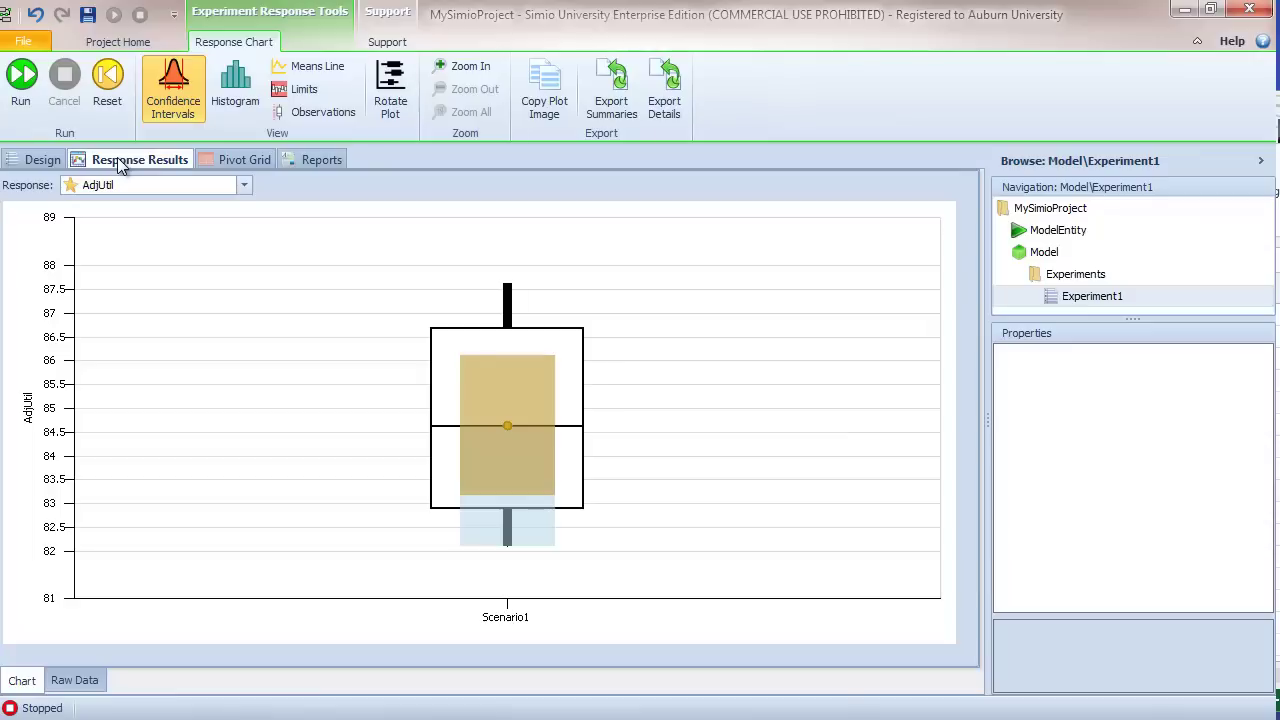
pyautogui.click(243, 185)
pyautogui.click(145, 242)
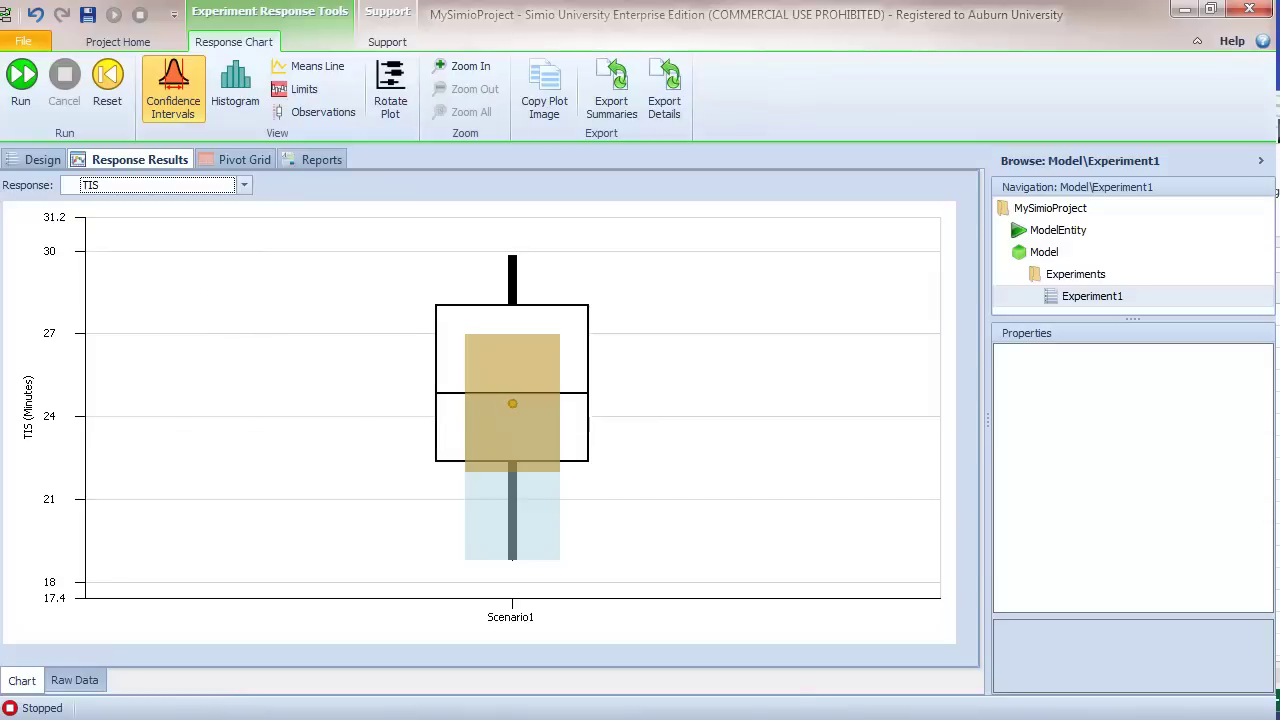
# Compare the TIS chart with the overall time at station in the Excel workbook, and return to Simio.
pyautogui.hotkey('alt', 'Tab')
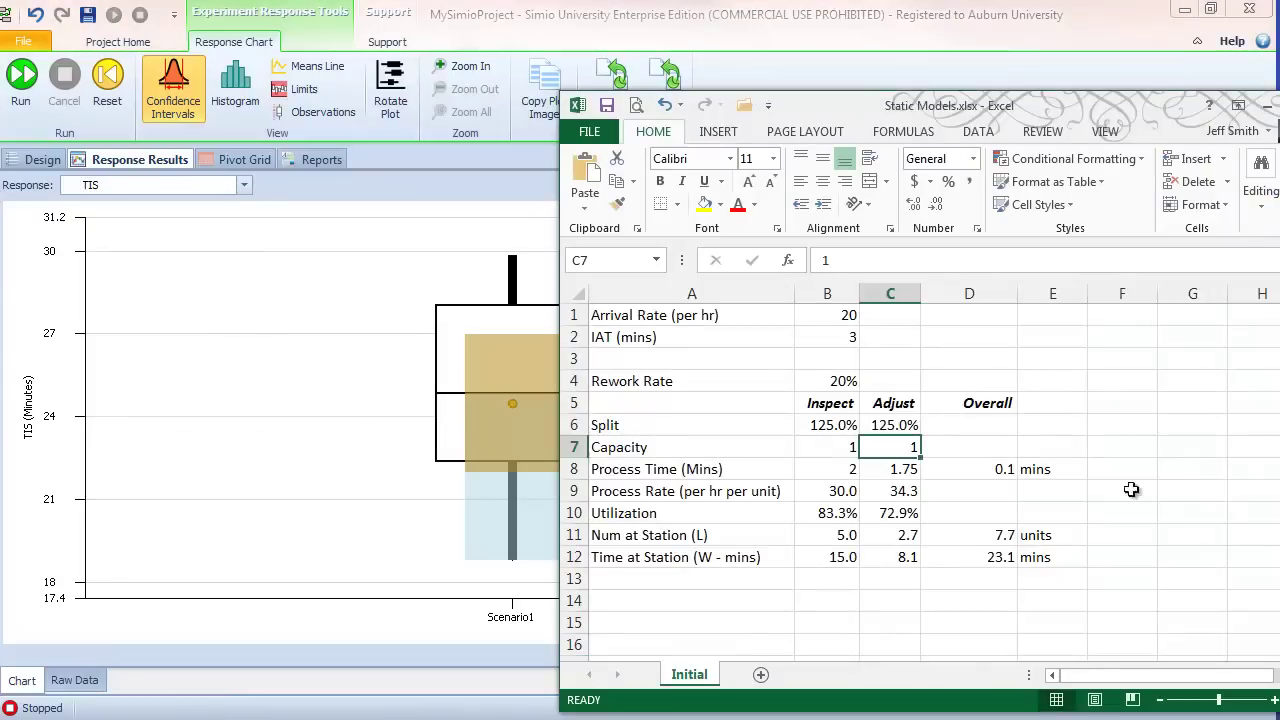
pyautogui.moveTo(913, 114); pyautogui.dragTo(998, 108)
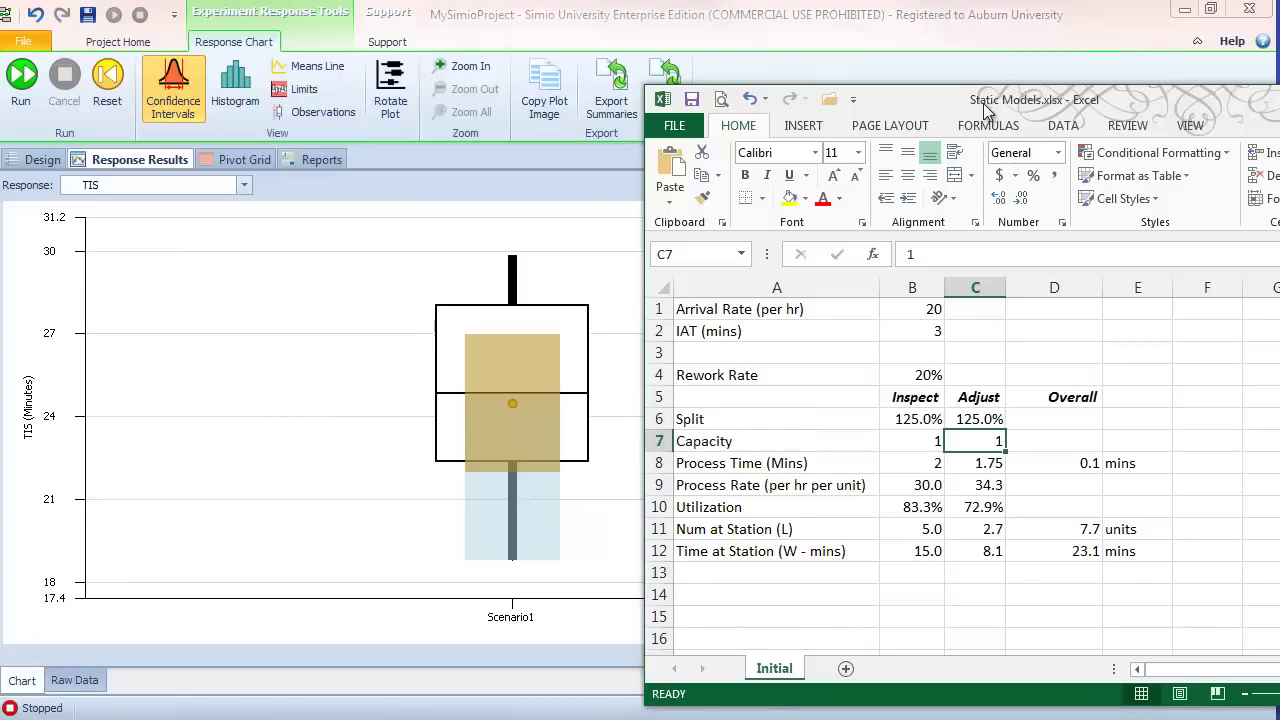
pyautogui.click(620, 105)
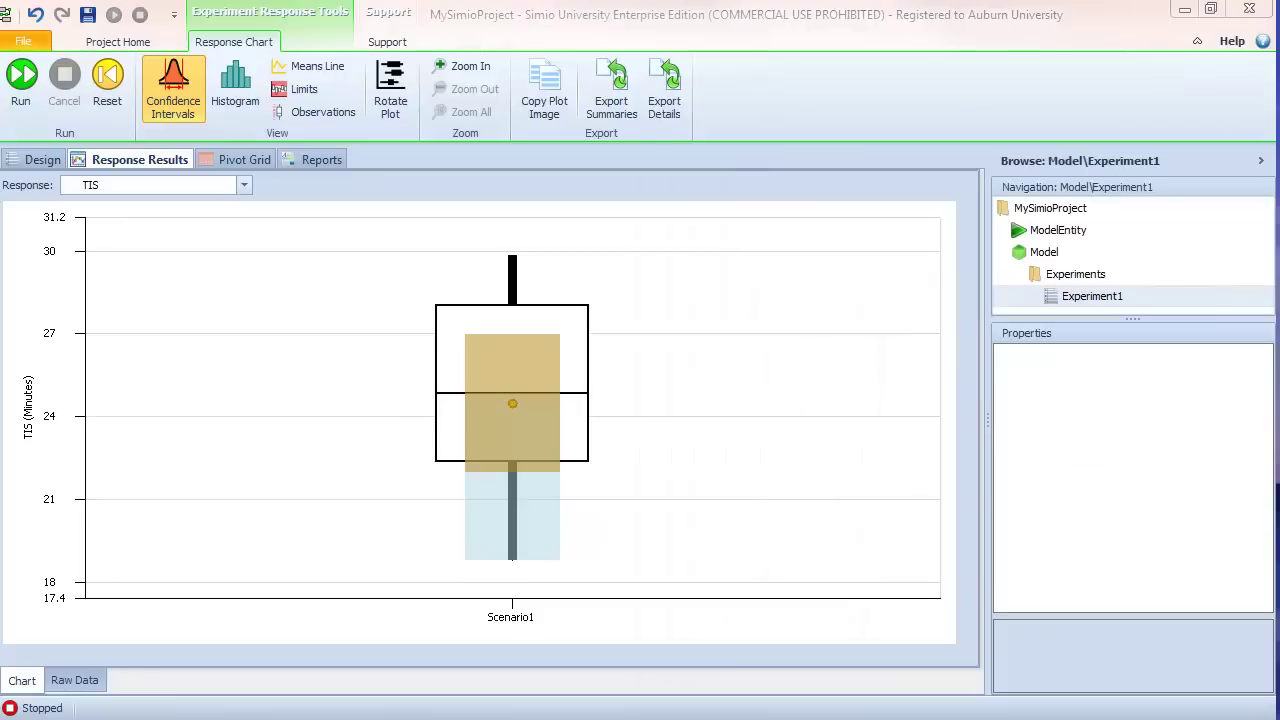
# Set Scenario1's required replications to 50 and run the experiment.
pyautogui.click(35, 165)
pyautogui.click(184, 224)
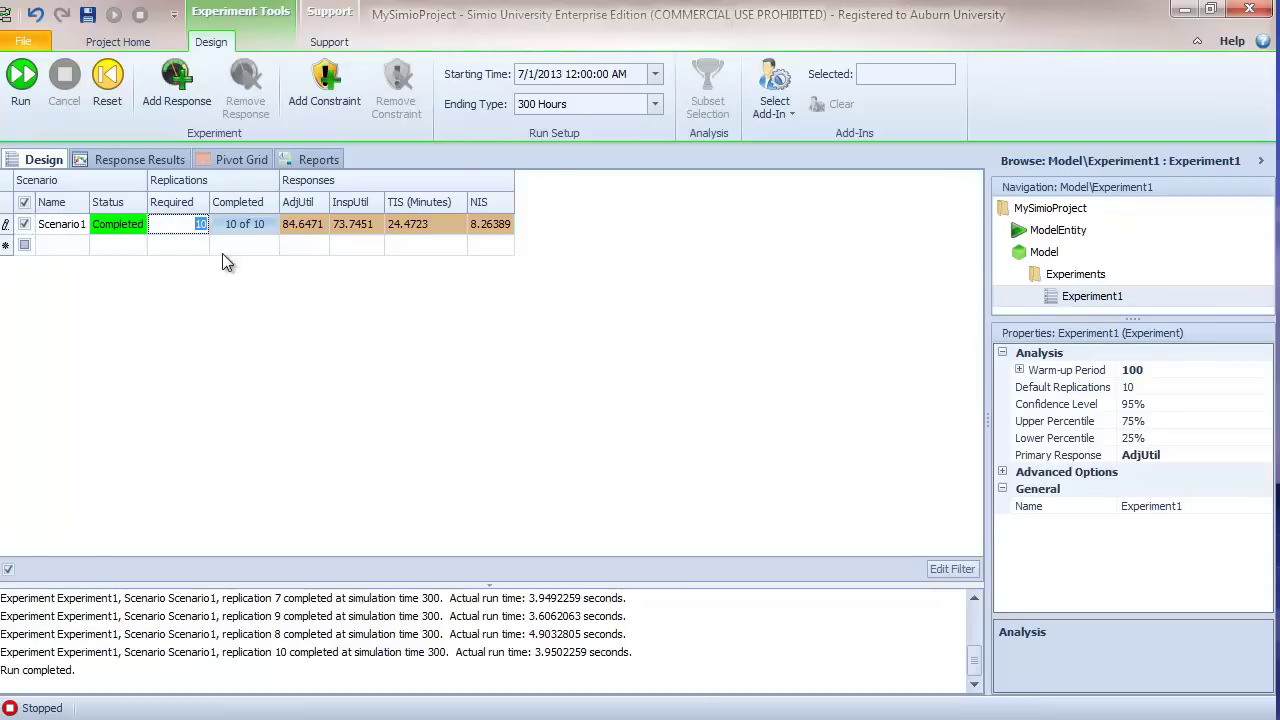
pyautogui.write('50')
pyautogui.press('Return')
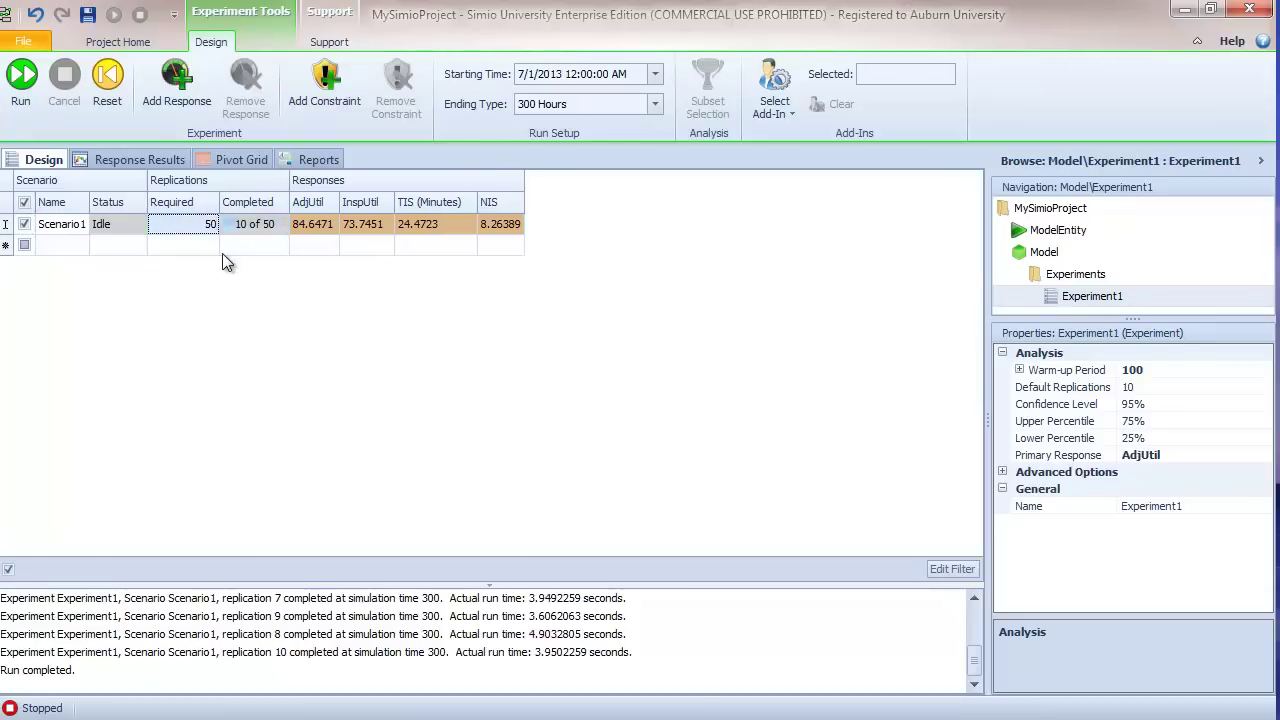
pyautogui.click(19, 84)
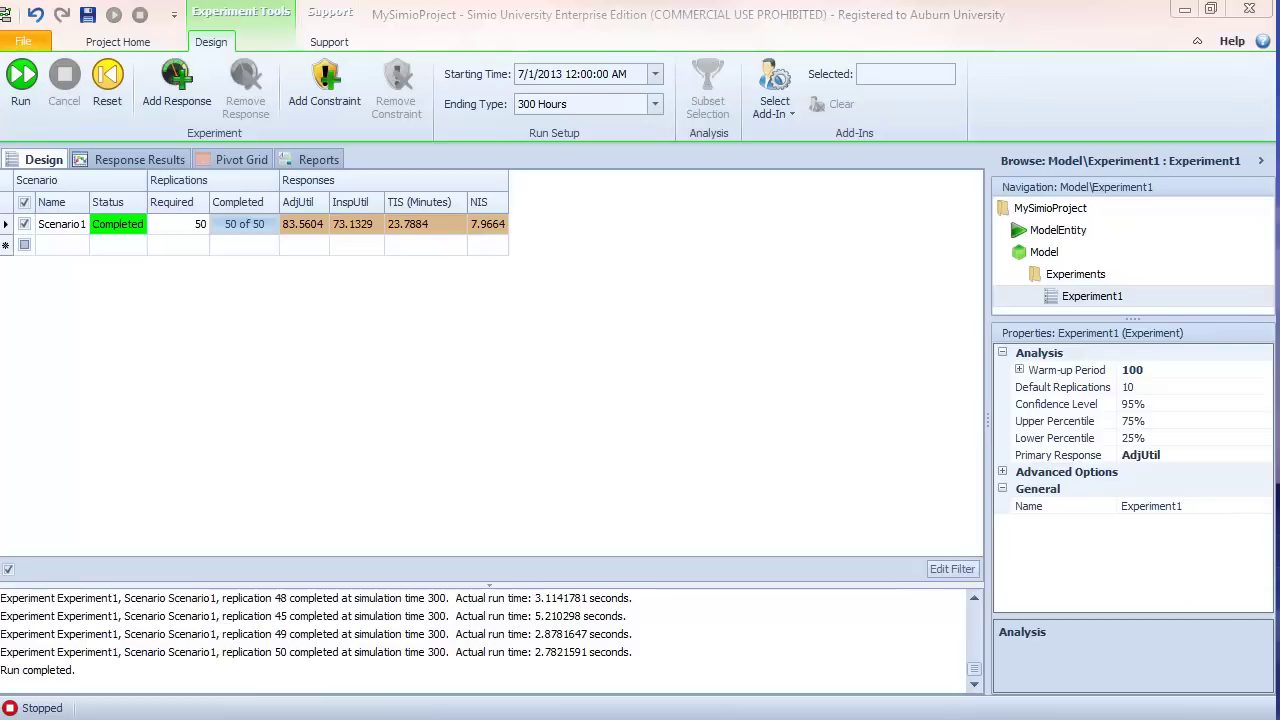
# Compare the new responses with the Excel workbook, and examine the mean's confidence interval on Simio's TIS chart before returning to the experiment design.
pyautogui.hotkey('alt', 'Tab')
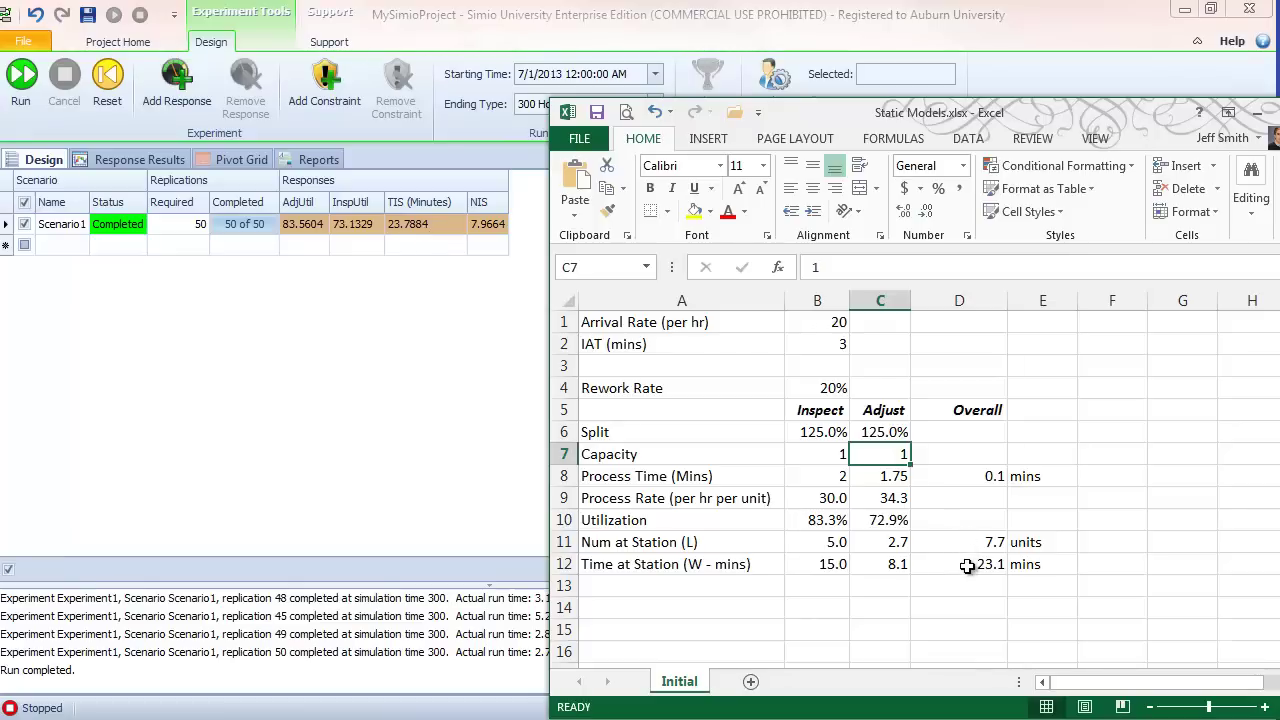
pyautogui.click(391, 380)
pyautogui.click(160, 160)
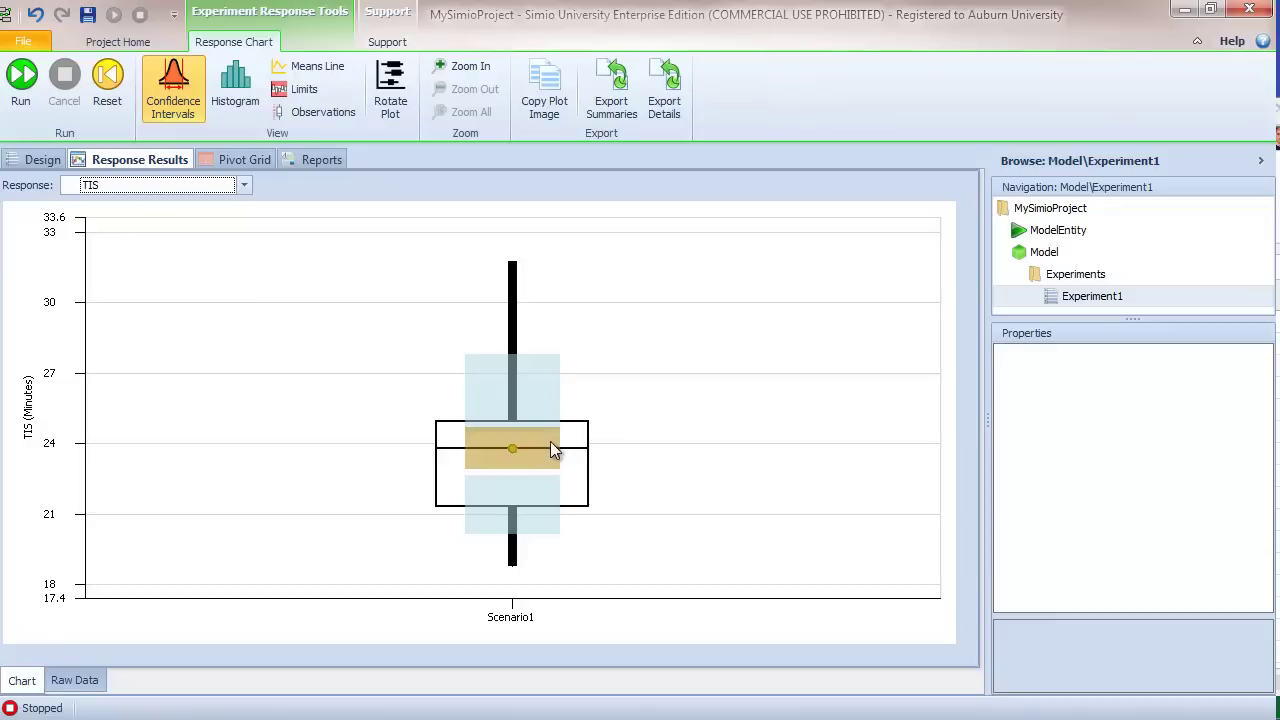
pyautogui.moveTo(551, 442)
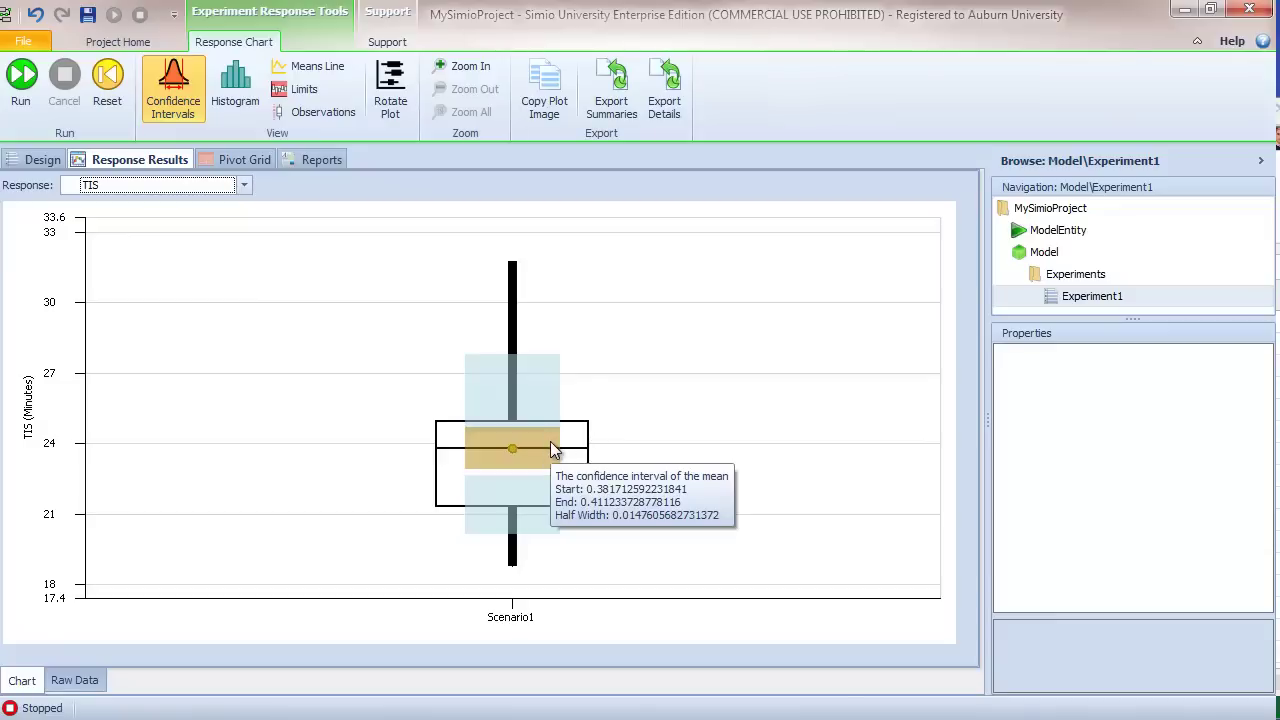
pyautogui.click(38, 160)
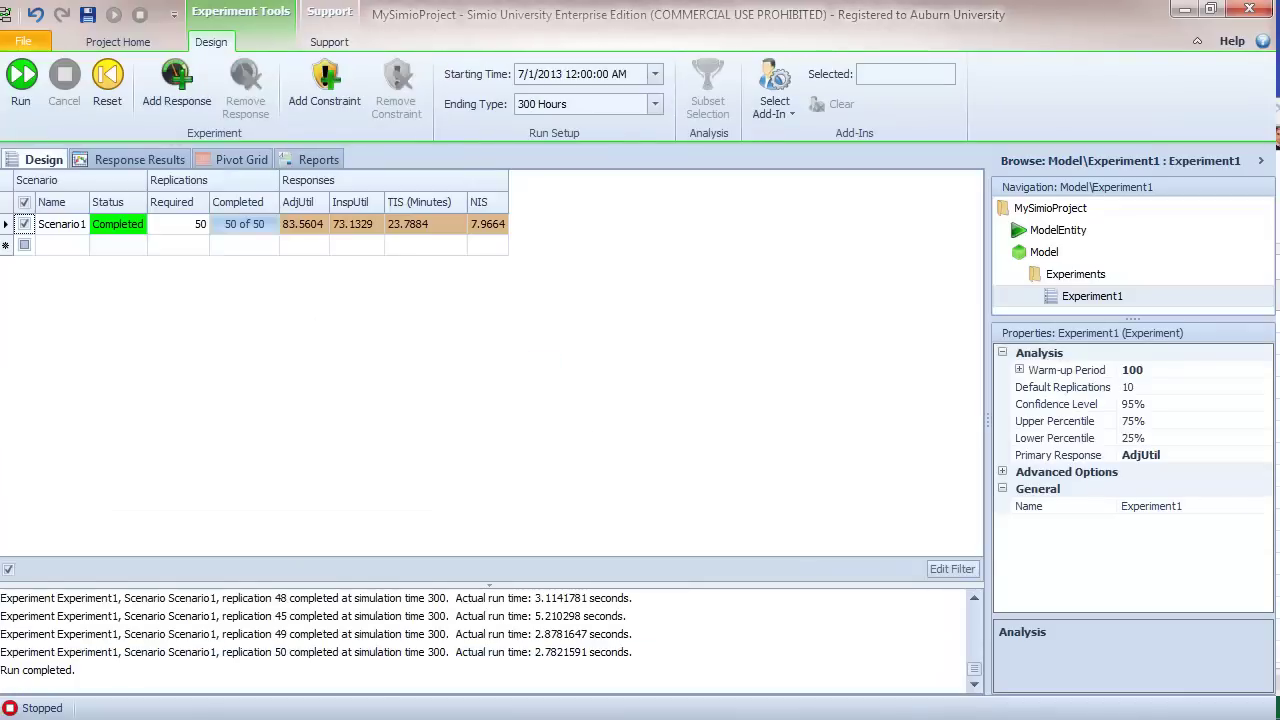
# Compare the experiment responses with the Excel workbook, and return to Simio's facility view of the model.
pyautogui.hotkey('alt', 'Tab')
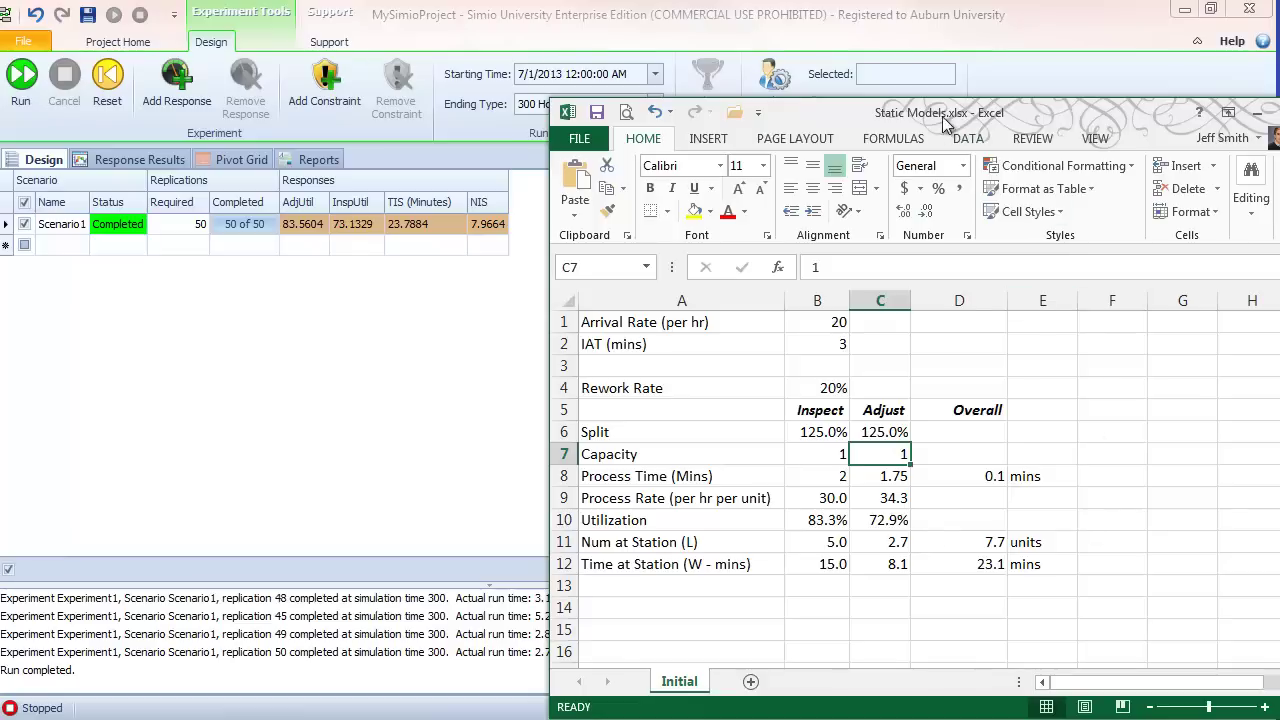
pyautogui.hotkey('alt', 'Tab')
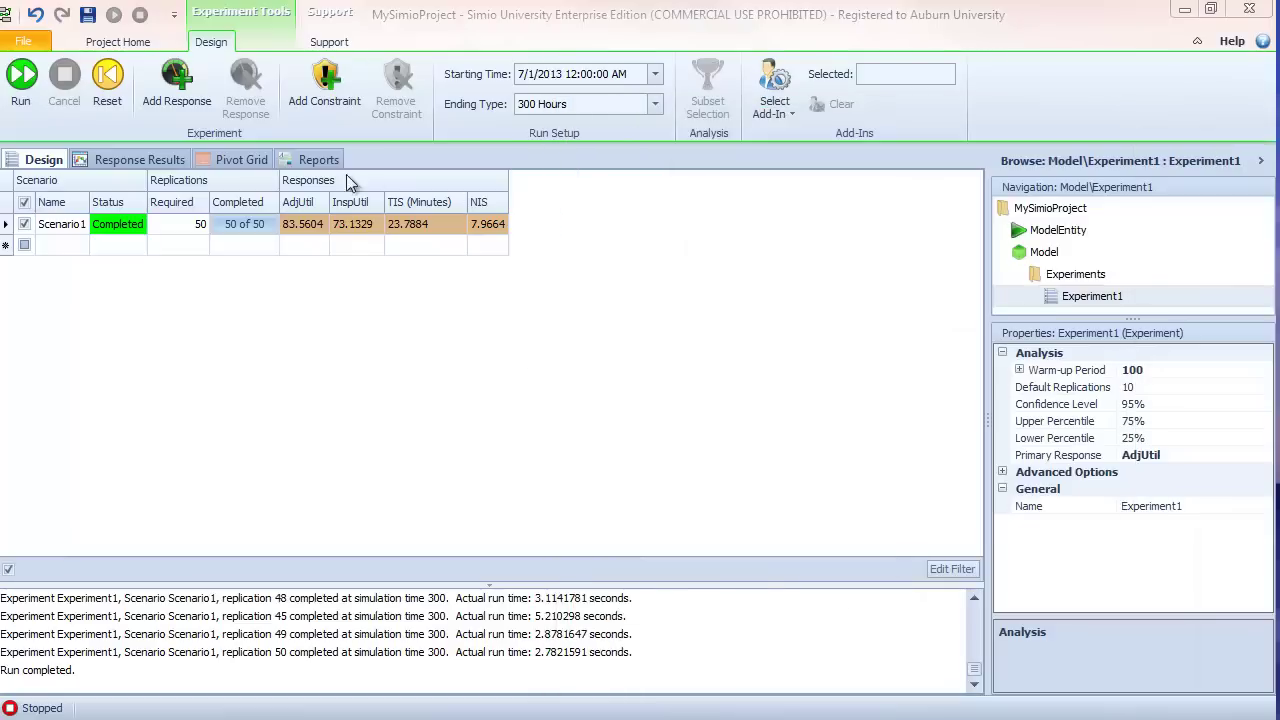
pyautogui.click(1046, 254)
pyautogui.click(1046, 254)
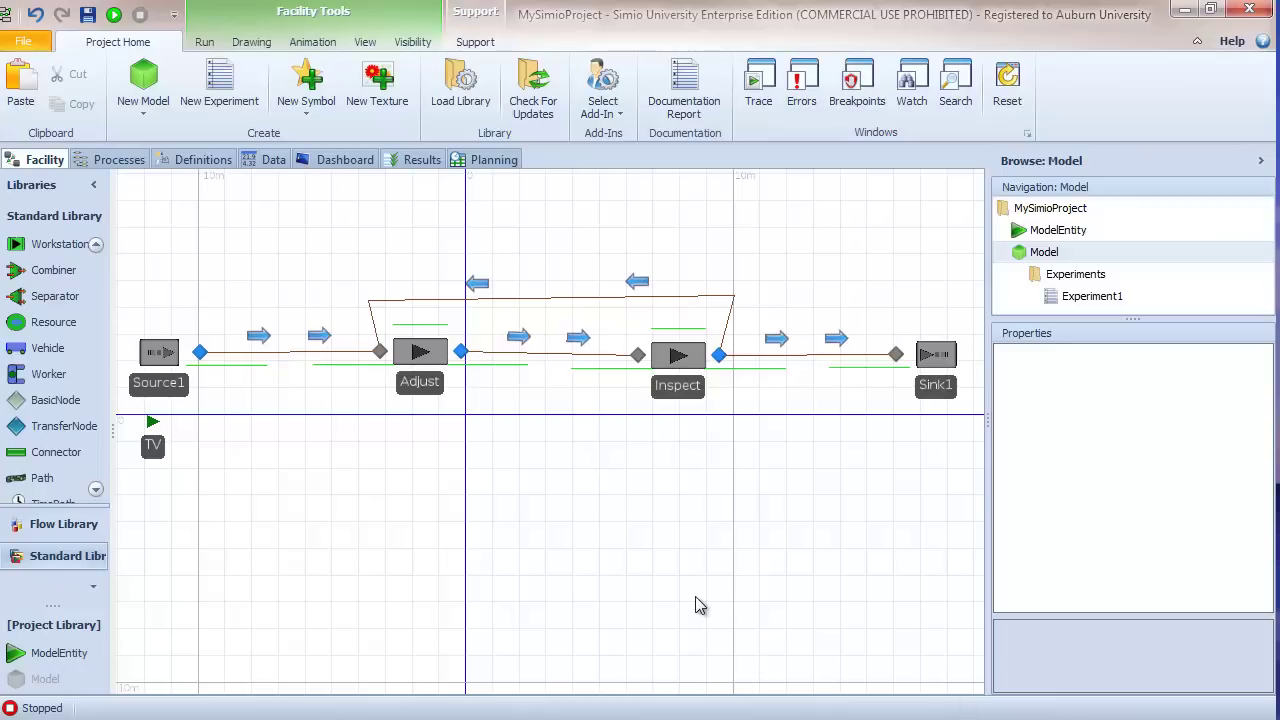
# Enter Random.Uniform( 1.75, 2.25 ) as the processing time expression of the Adjust server.
pyautogui.moveTo(990, 410); pyautogui.dragTo(928, 410)
pyautogui.click(440, 383)
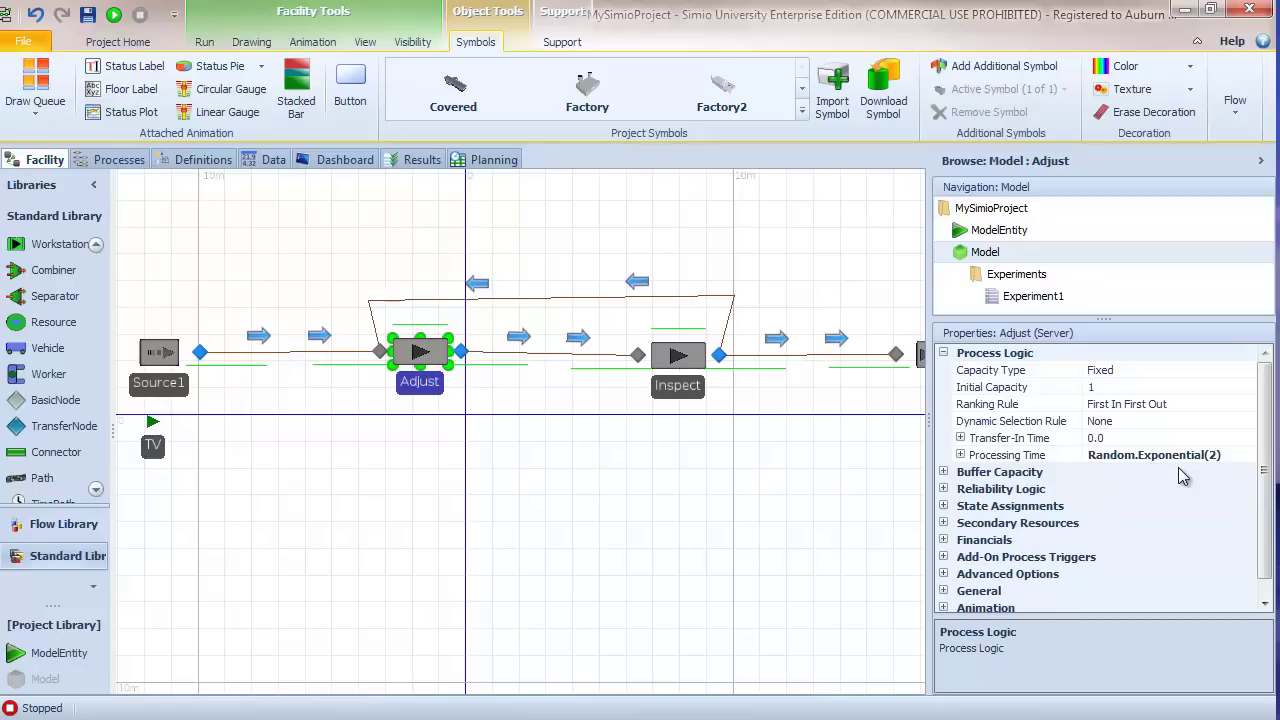
pyautogui.click(1245, 458)
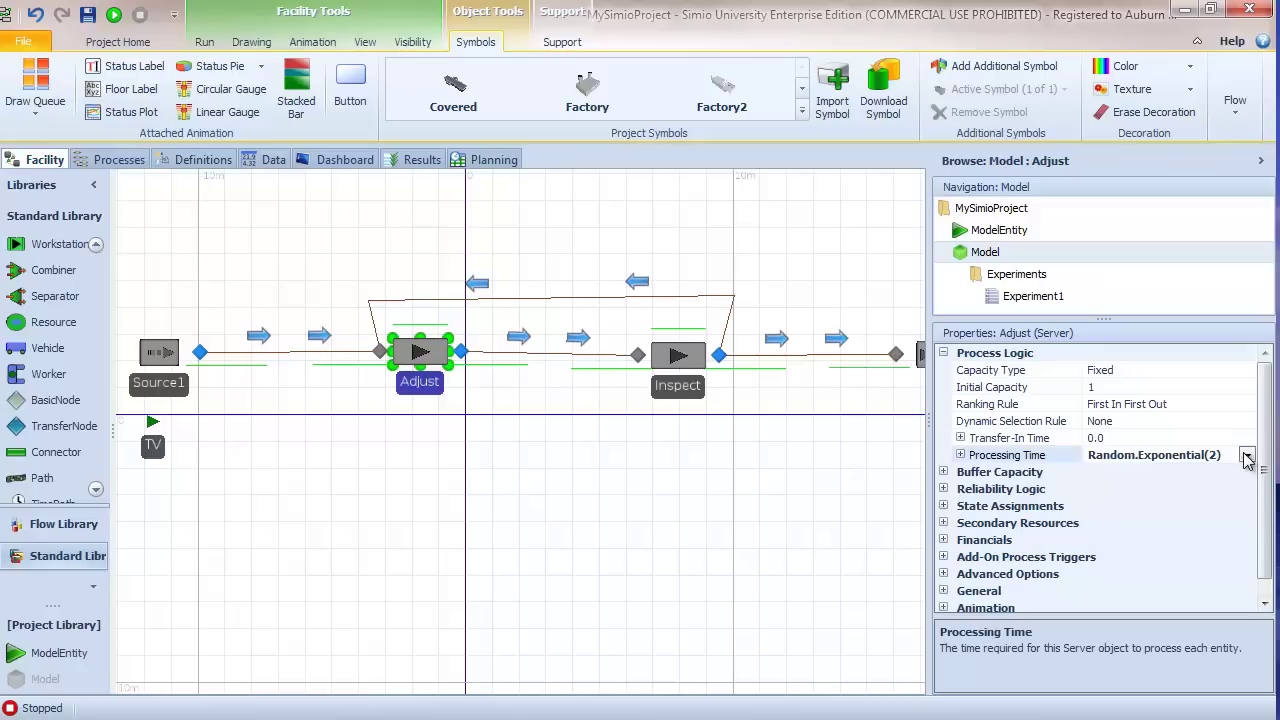
pyautogui.click(1247, 455)
pyautogui.click(885, 476)
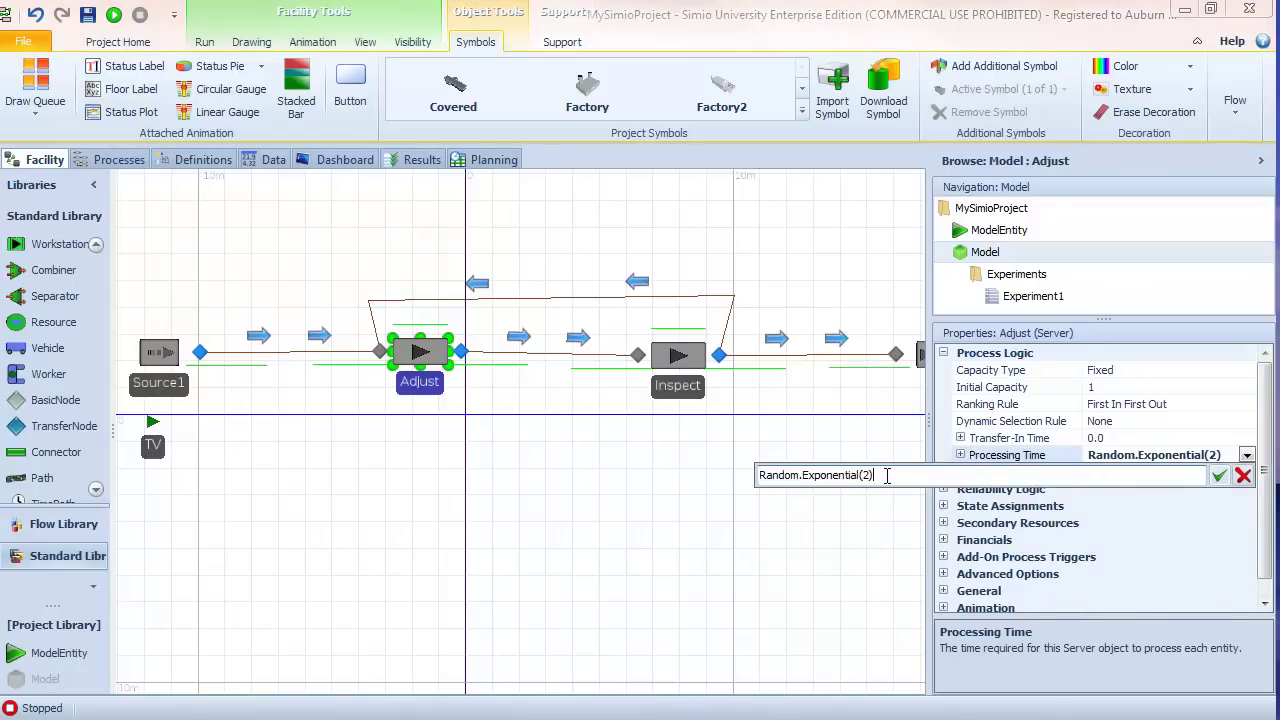
pyautogui.press('BackSpace')
pyautogui.press('BackSpace')
pyautogui.press('BackSpace')
pyautogui.press('BackSpace')
pyautogui.press('BackSpace')
pyautogui.press('BackSpace')
pyautogui.press('BackSpace')
pyautogui.press('BackSpace')
pyautogui.press('BackSpace')
pyautogui.press('BackSpace')
pyautogui.press('BackSpace')
pyautogui.press('BackSpace')
pyautogui.press('BackSpace')
pyautogui.write('Un')
pyautogui.press('Tab')
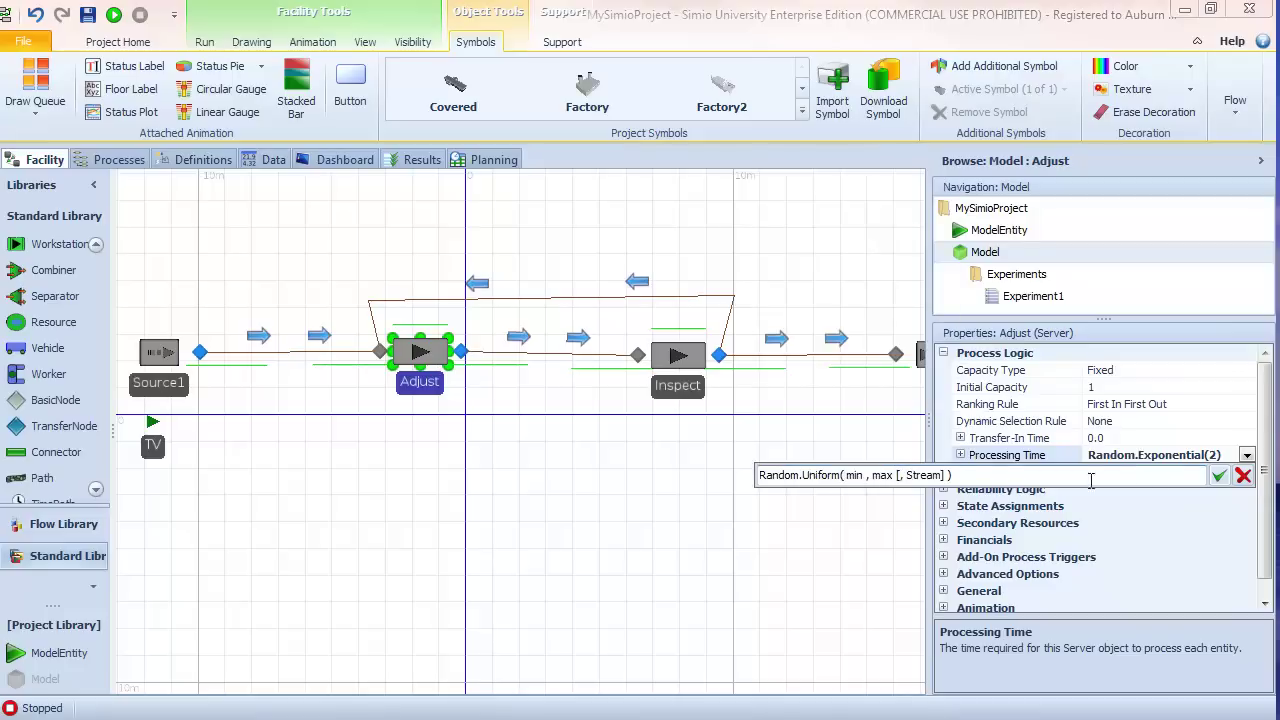
pyautogui.moveTo(847, 475); pyautogui.dragTo(948, 475)
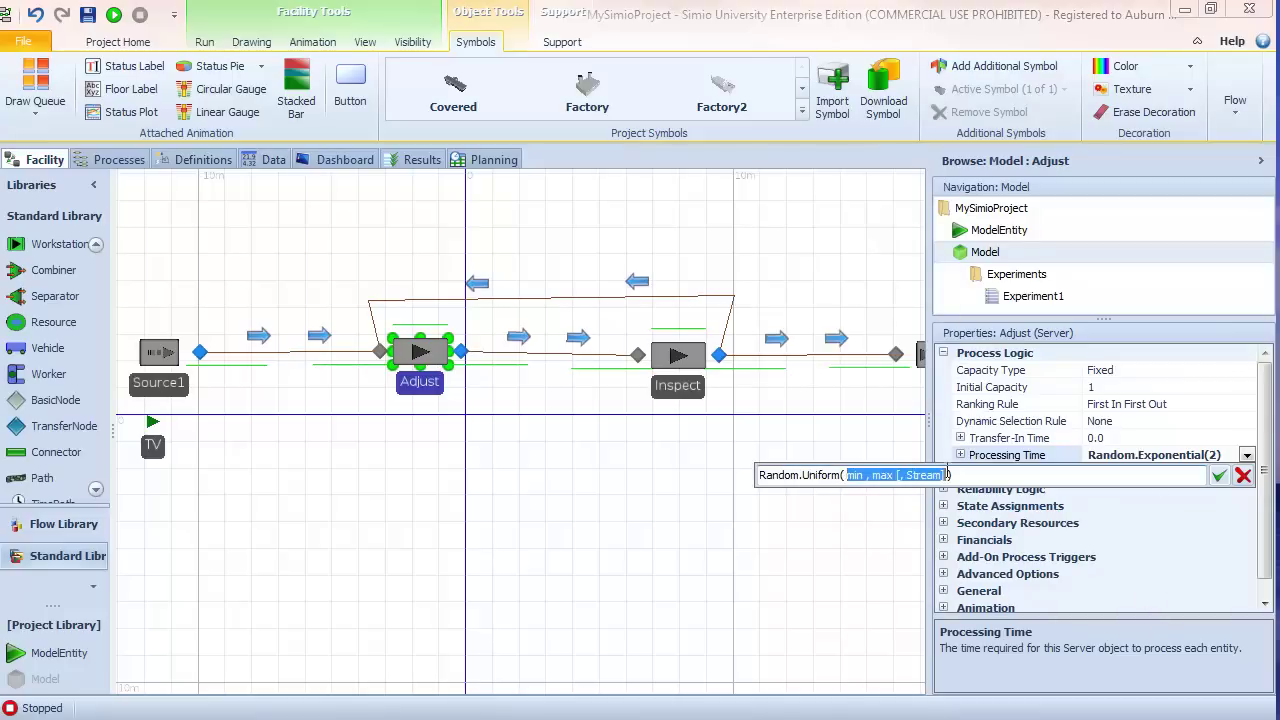
pyautogui.write('1.75,')
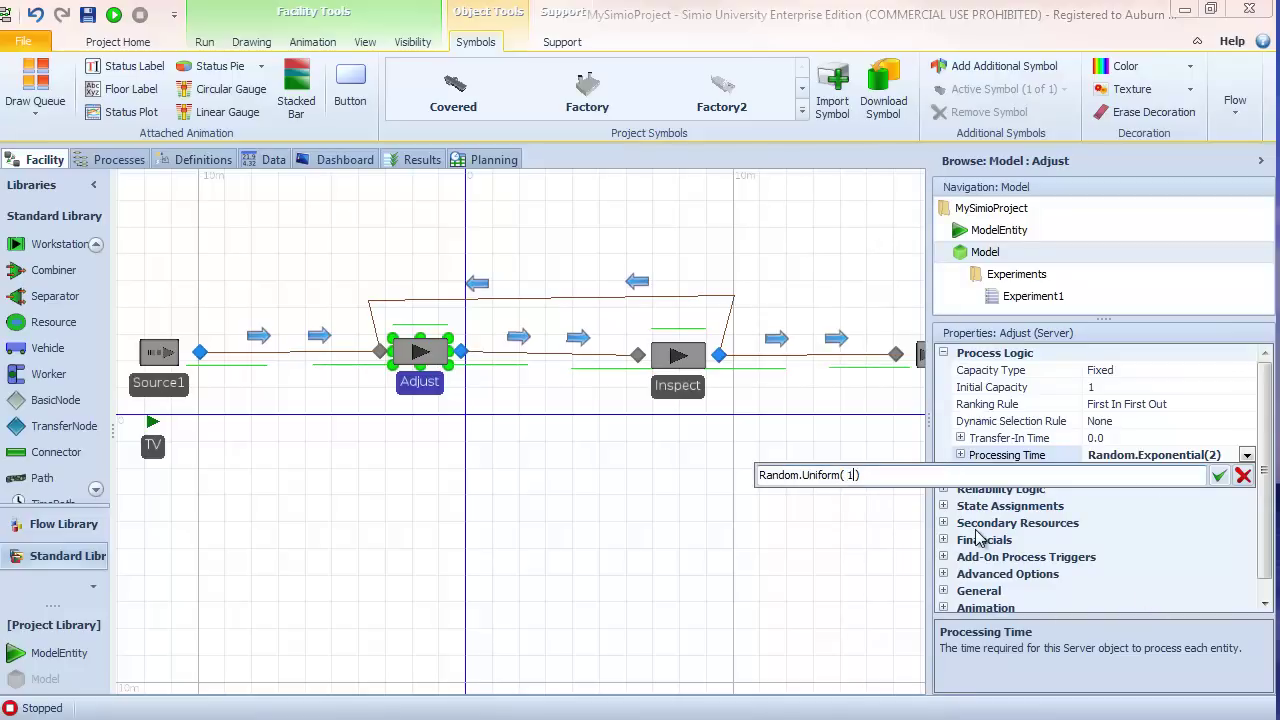
pyautogui.write(' 2.5')
pyautogui.press('BackSpace')
pyautogui.write('25')
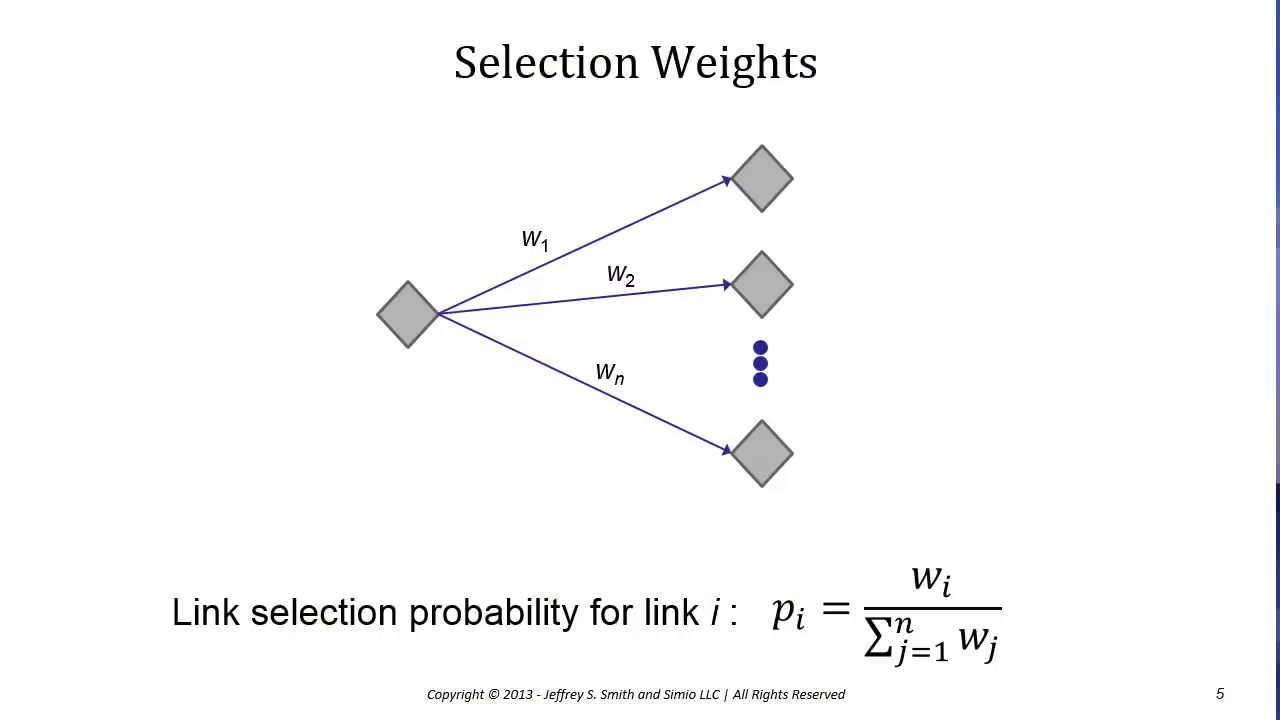
# Switch to the presentation and page back to review the Re-entrant Flow and Effective Arrival Rate slide.
pyautogui.click(980, 428)
pyautogui.press('Left')
pyautogui.press('Left')
pyautogui.press('Left')
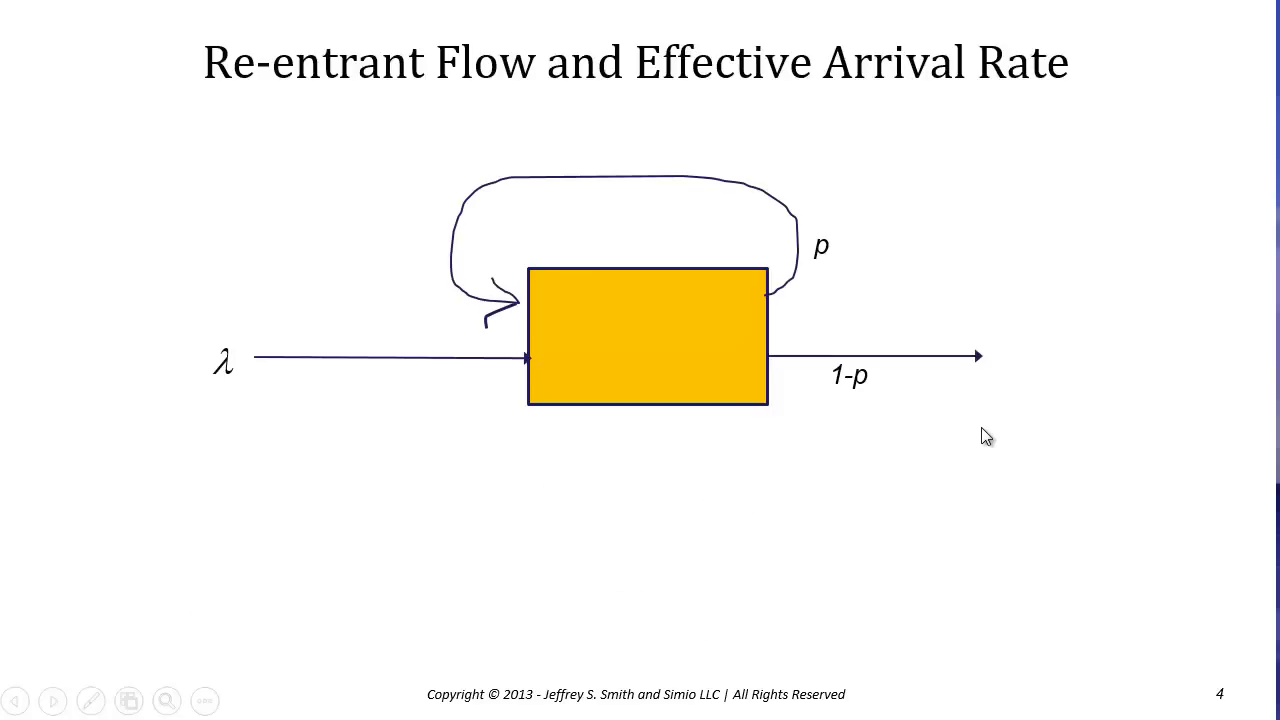
pyautogui.press('Left')
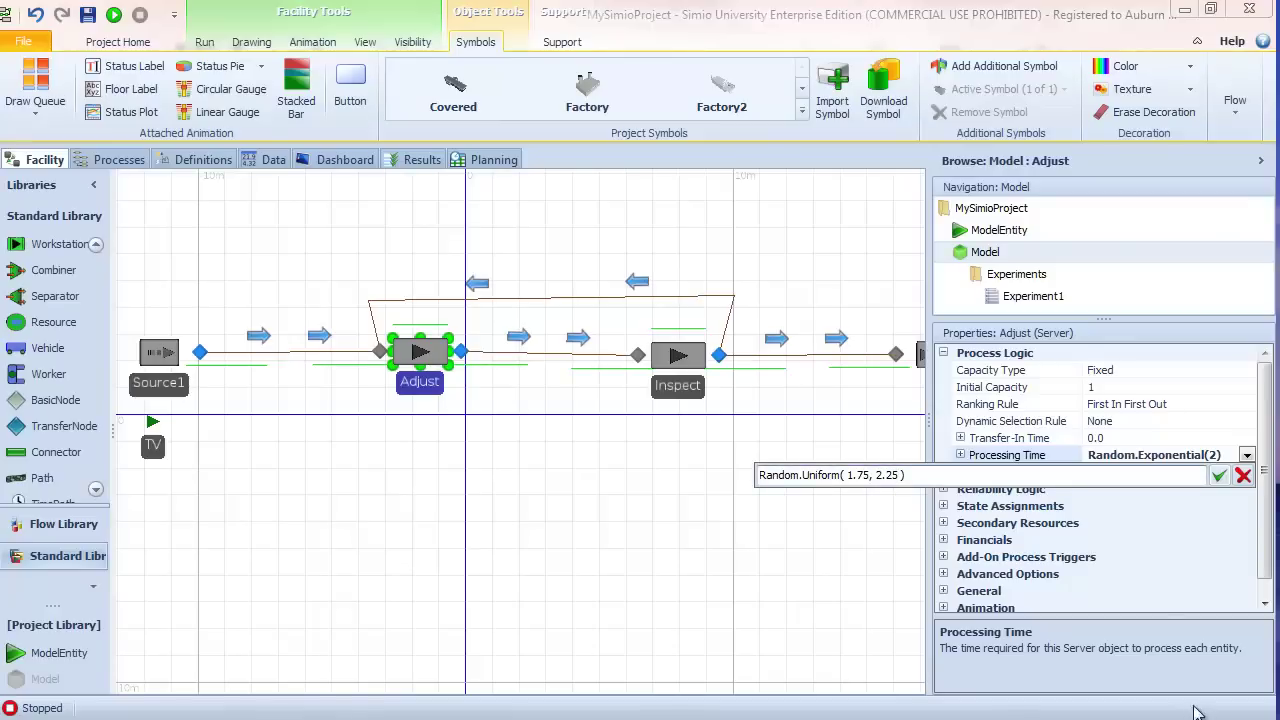
# Accept the uniform processing time expression in Simio, and reset and rerun Experiment1.
pyautogui.click(1219, 475)
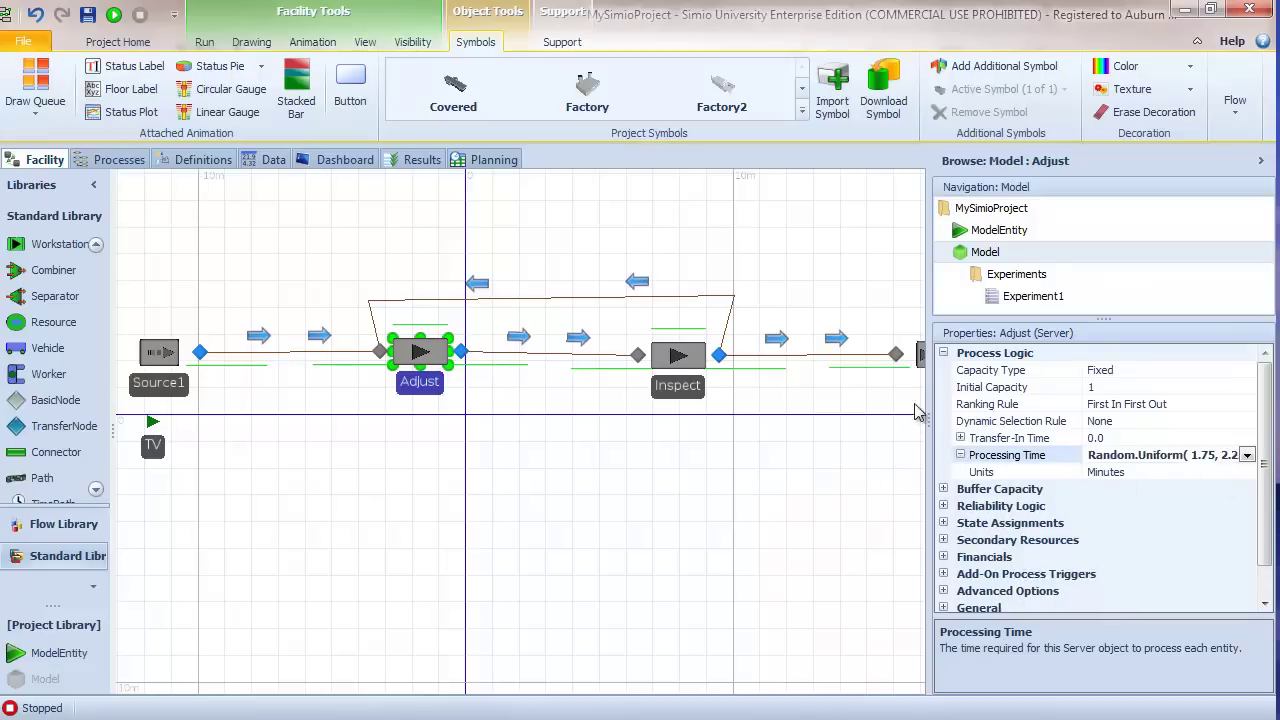
pyautogui.click(864, 457)
pyautogui.moveTo(864, 457); pyautogui.dragTo(854, 459)
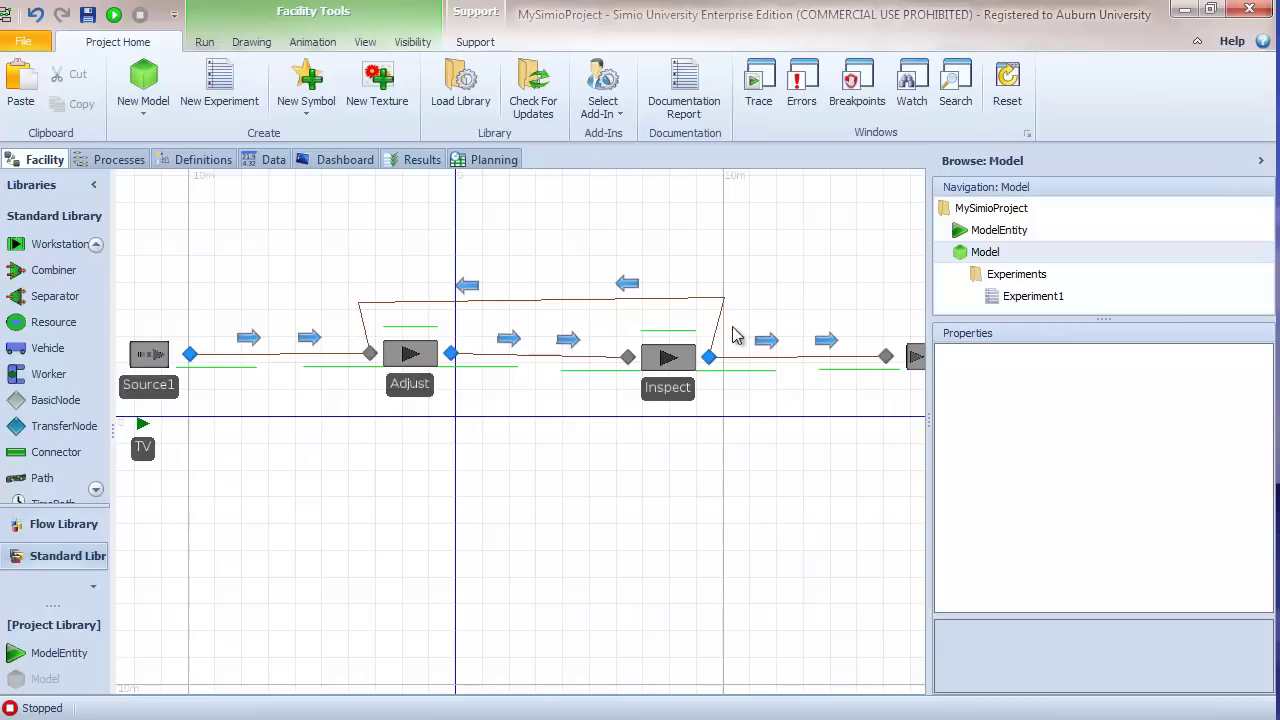
pyautogui.doubleClick(1024, 297)
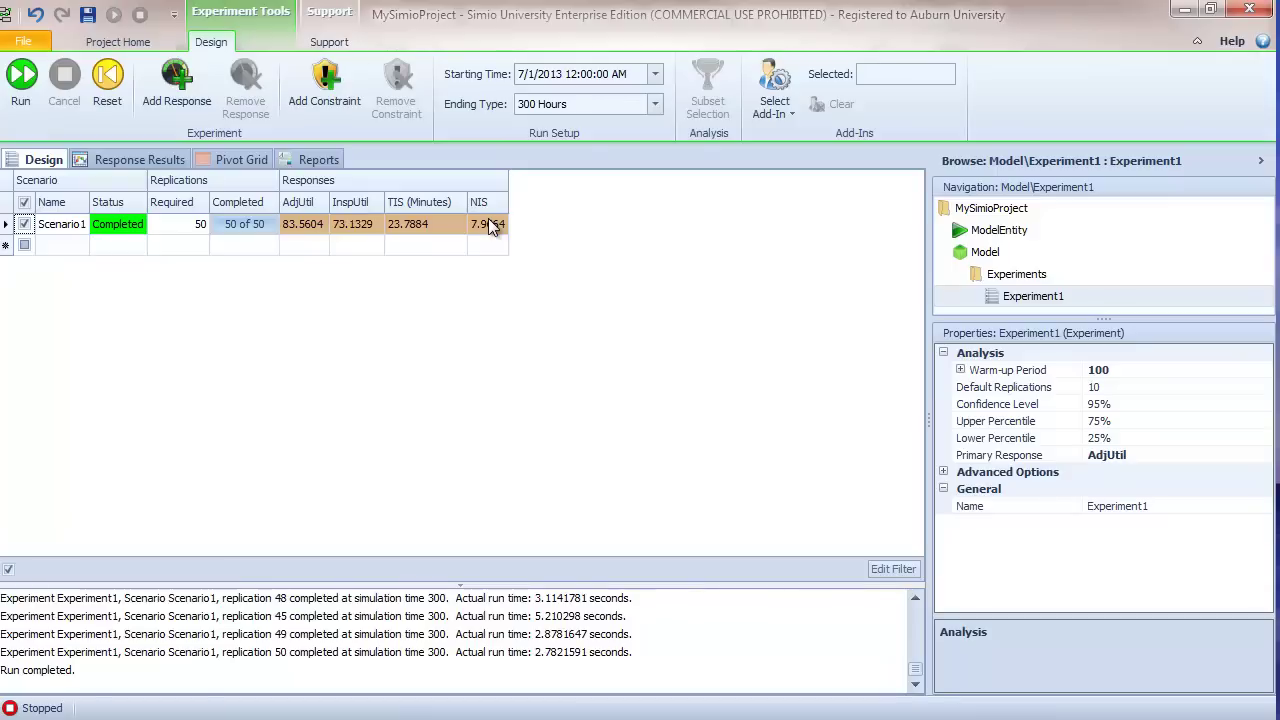
pyautogui.click(107, 85)
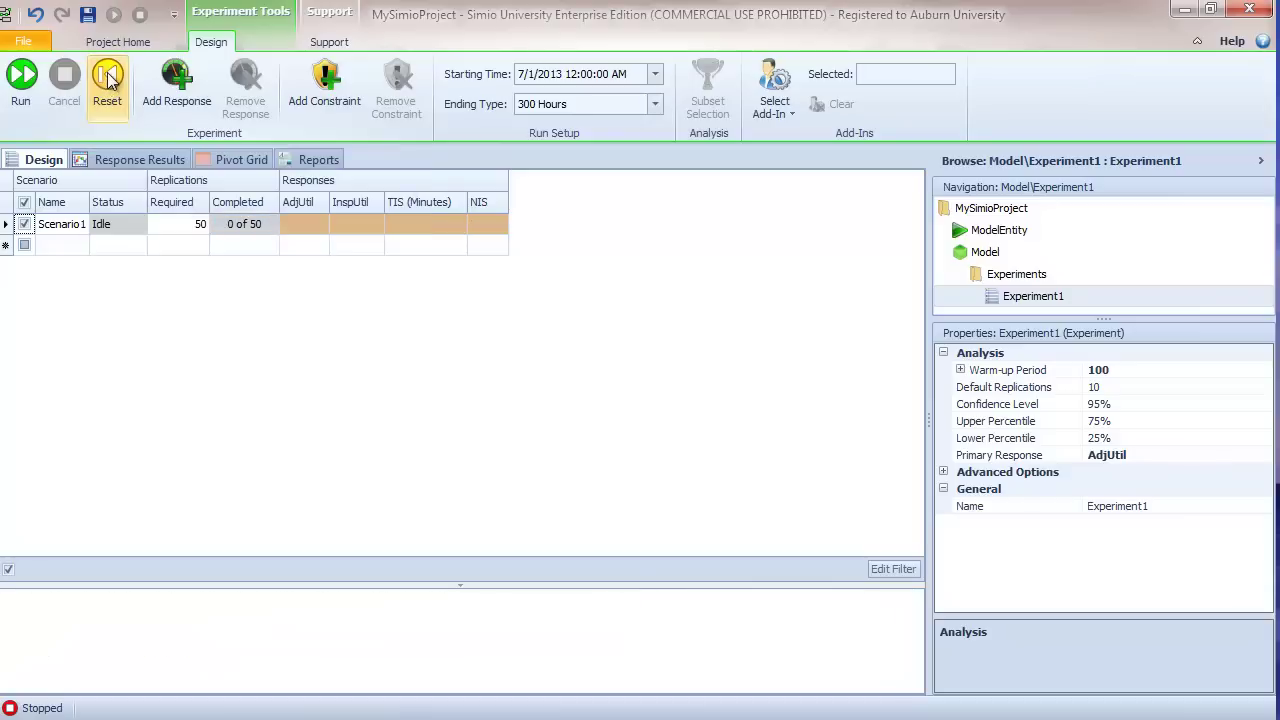
pyautogui.click(21, 85)
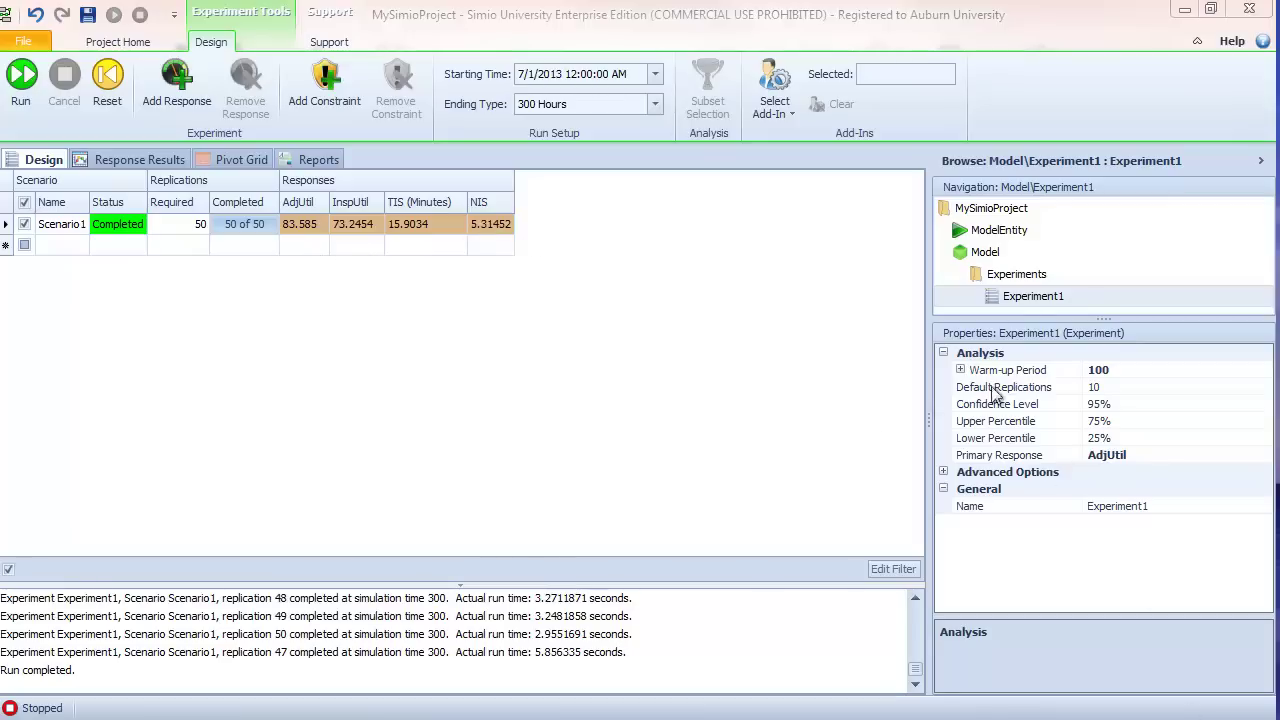
# Create a new referenced property named ProcessingTimeAdjust for the Adjust server's processing time.
pyautogui.click(985, 253)
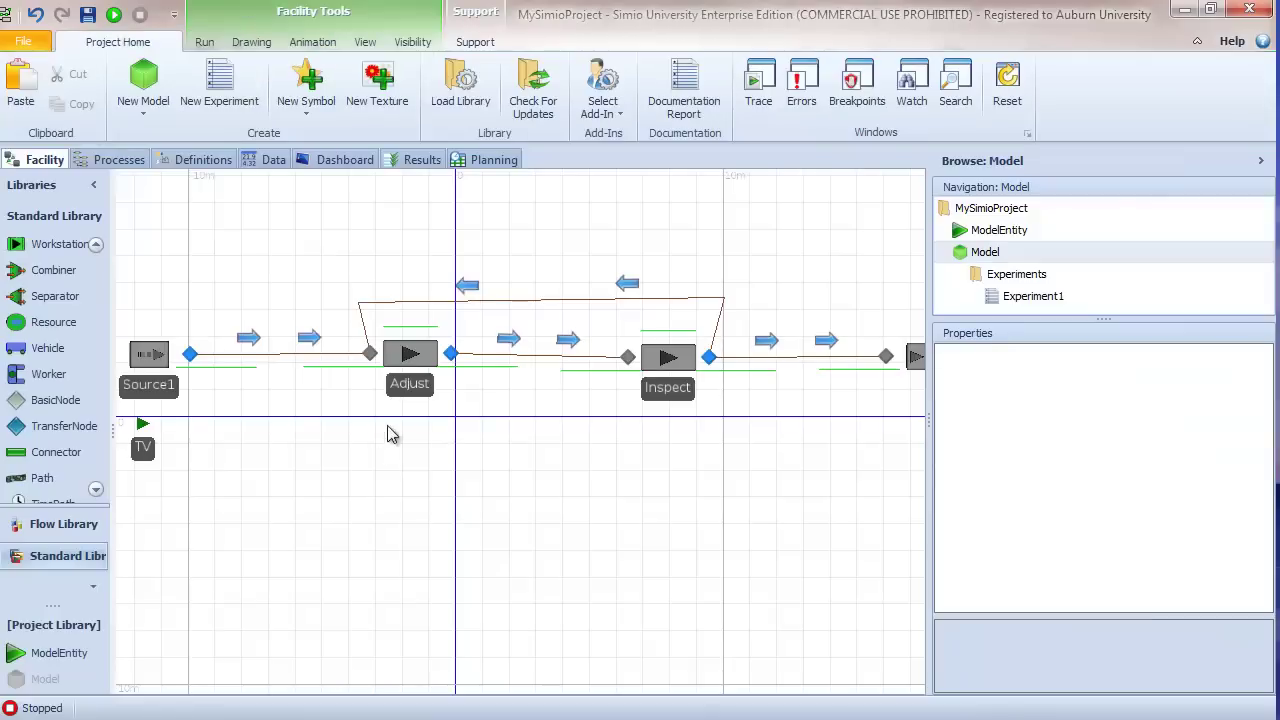
pyautogui.click(414, 389)
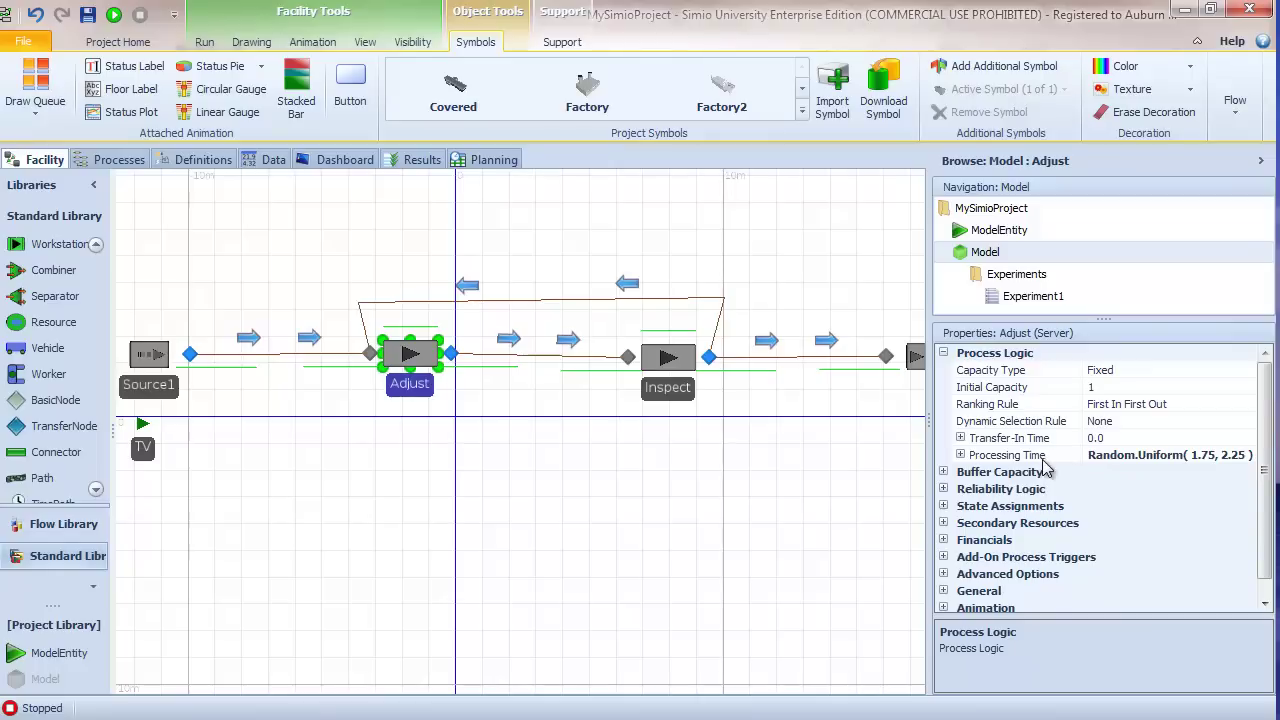
pyautogui.rightClick(1024, 462)
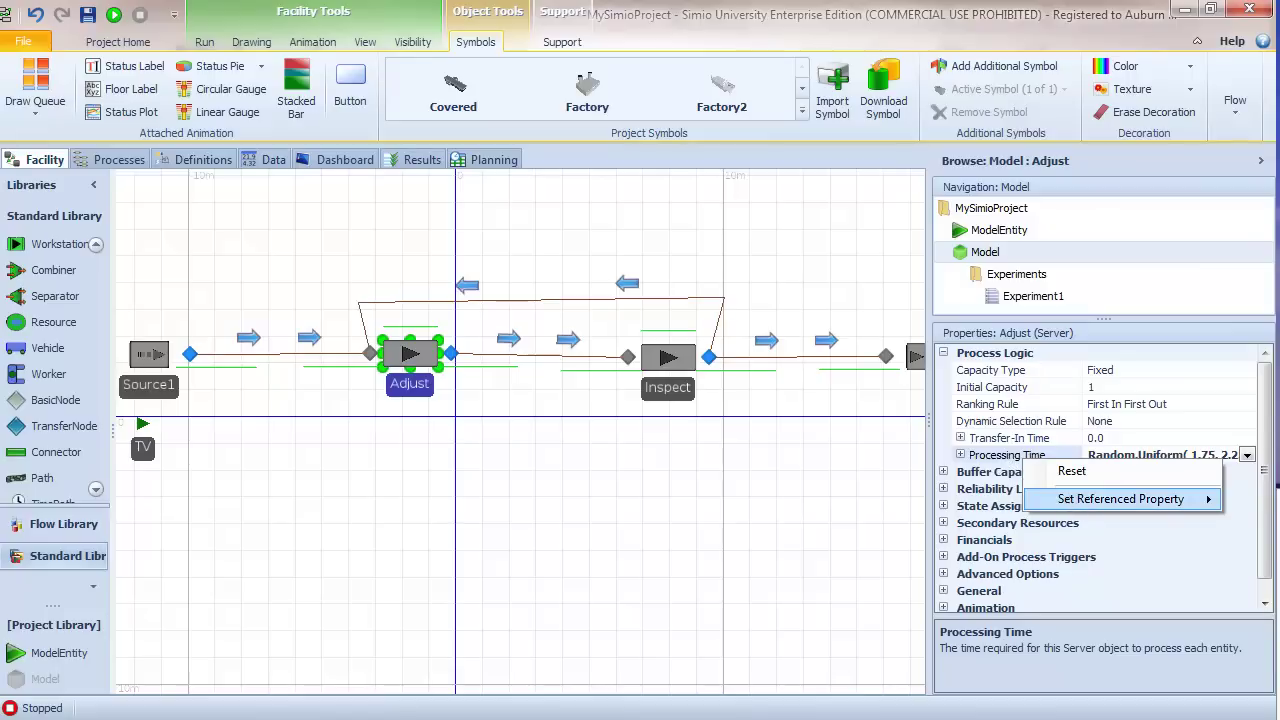
pyautogui.click(1164, 694)
pyautogui.click(609, 352)
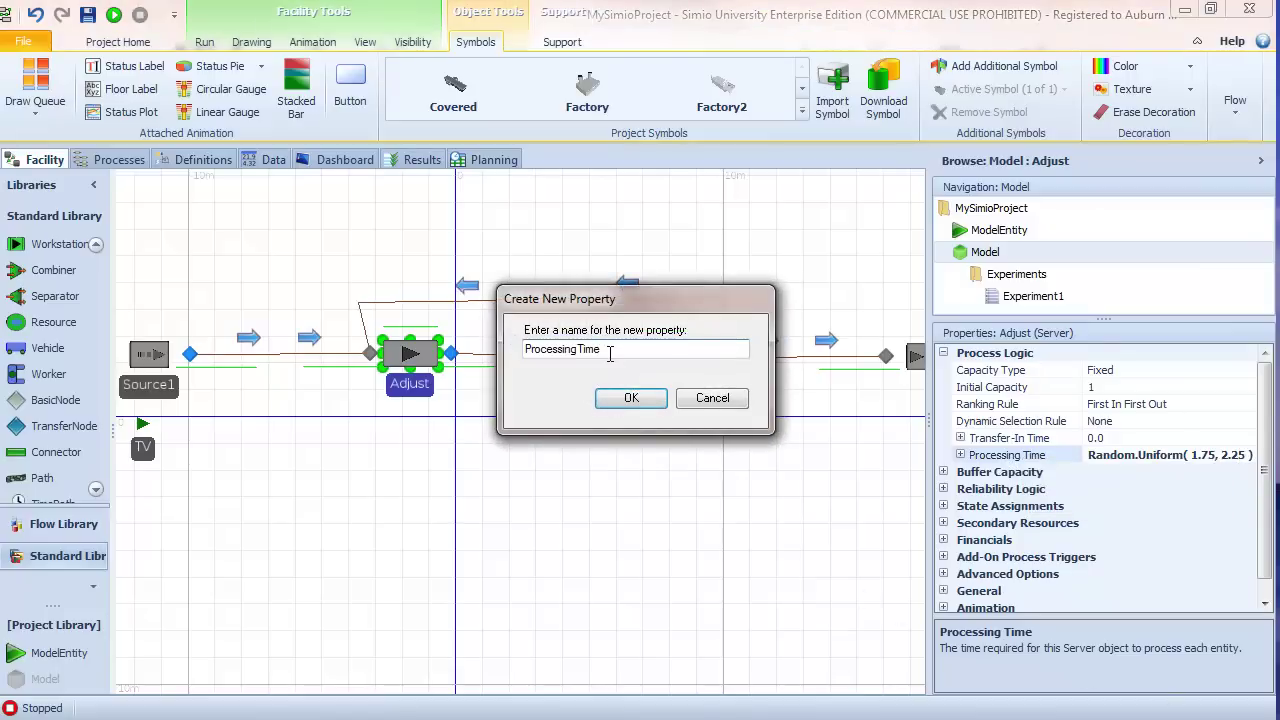
pyautogui.write('Adjust')
pyautogui.click(631, 398)
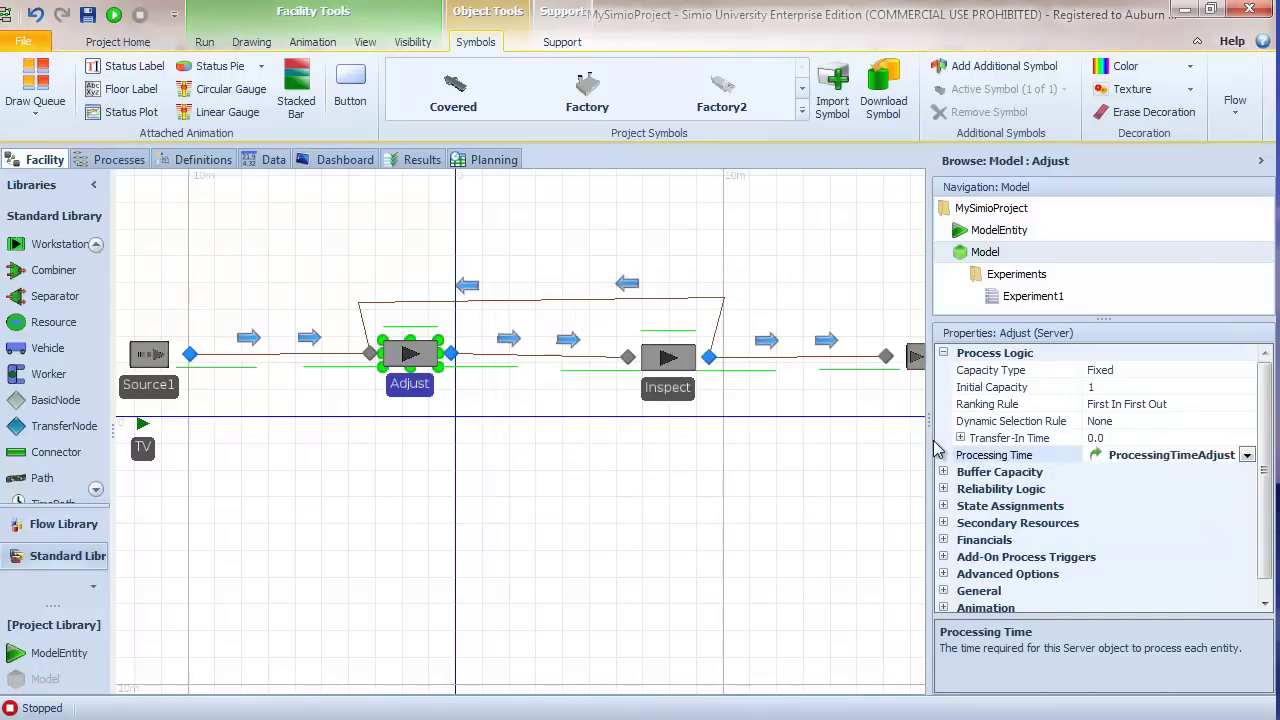
pyautogui.moveTo(929, 440); pyautogui.dragTo(915, 441)
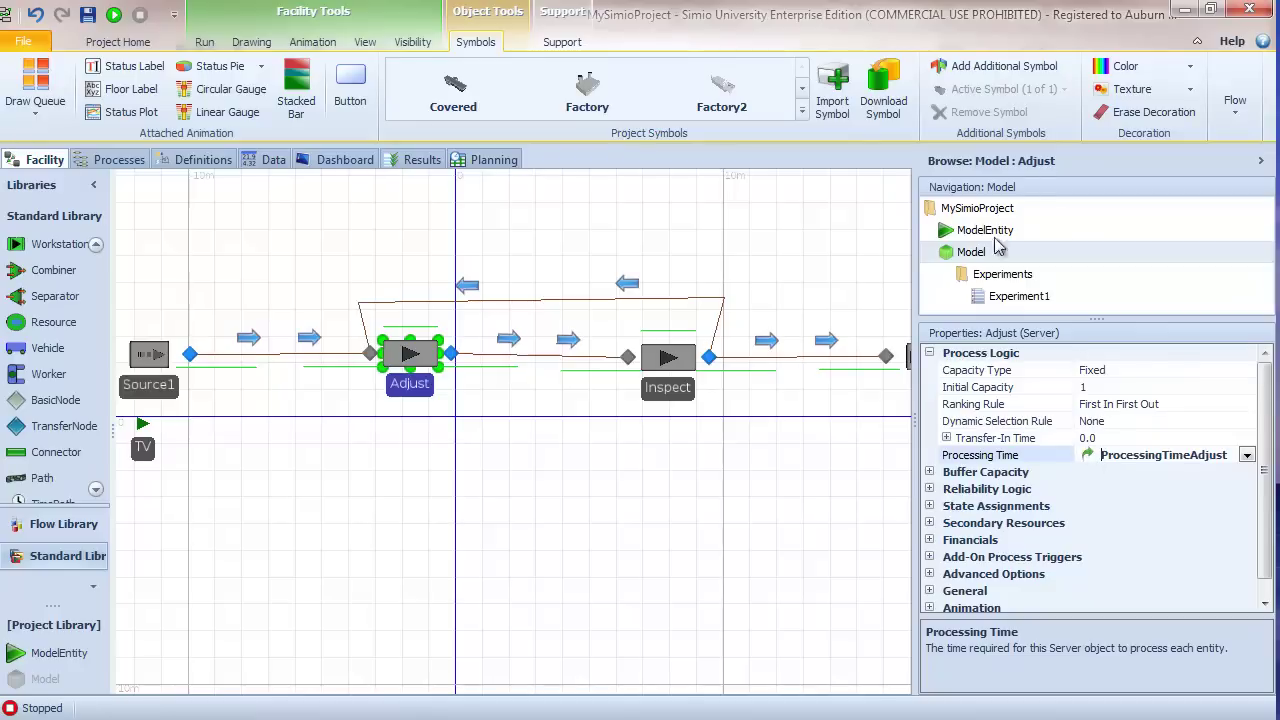
# Examine the ProcessingTimeAdjust property among the model's property definitions.
pyautogui.click(223, 164)
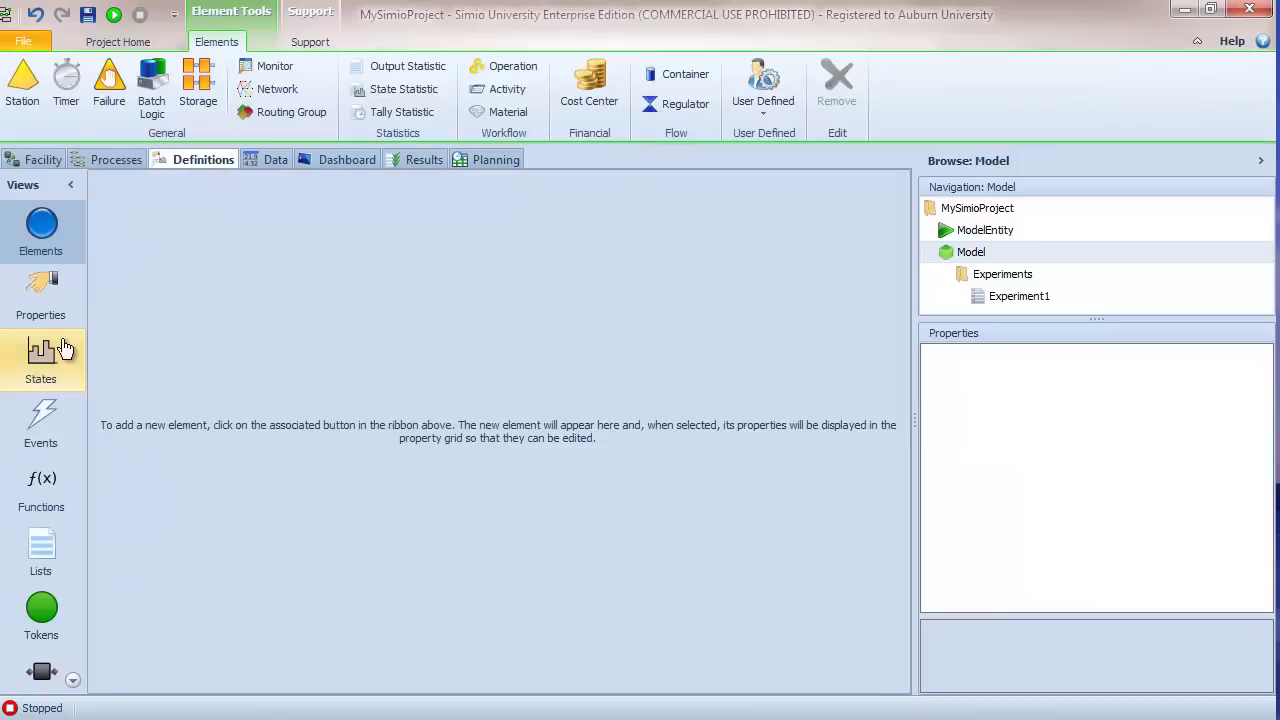
pyautogui.click(45, 293)
pyautogui.click(167, 279)
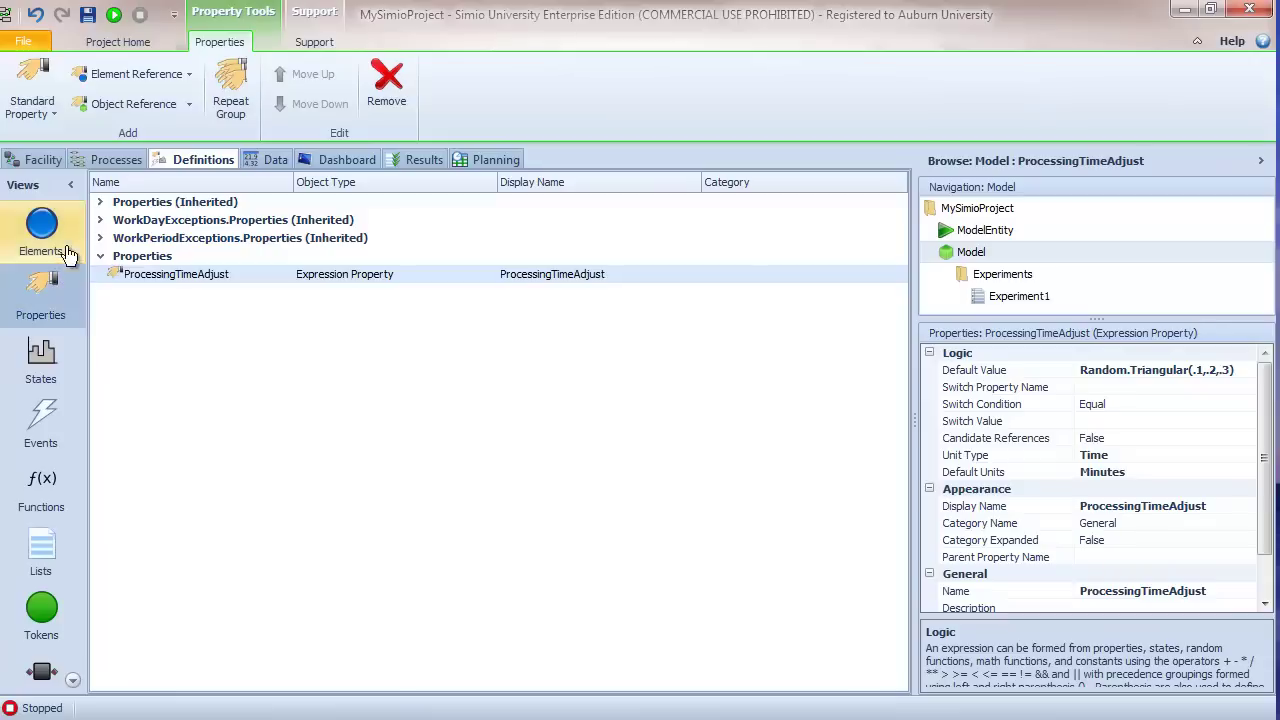
# Return to the facility view and examine the ProcessingTimeAdjust control and its units in the model's own properties.
pyautogui.click(45, 160)
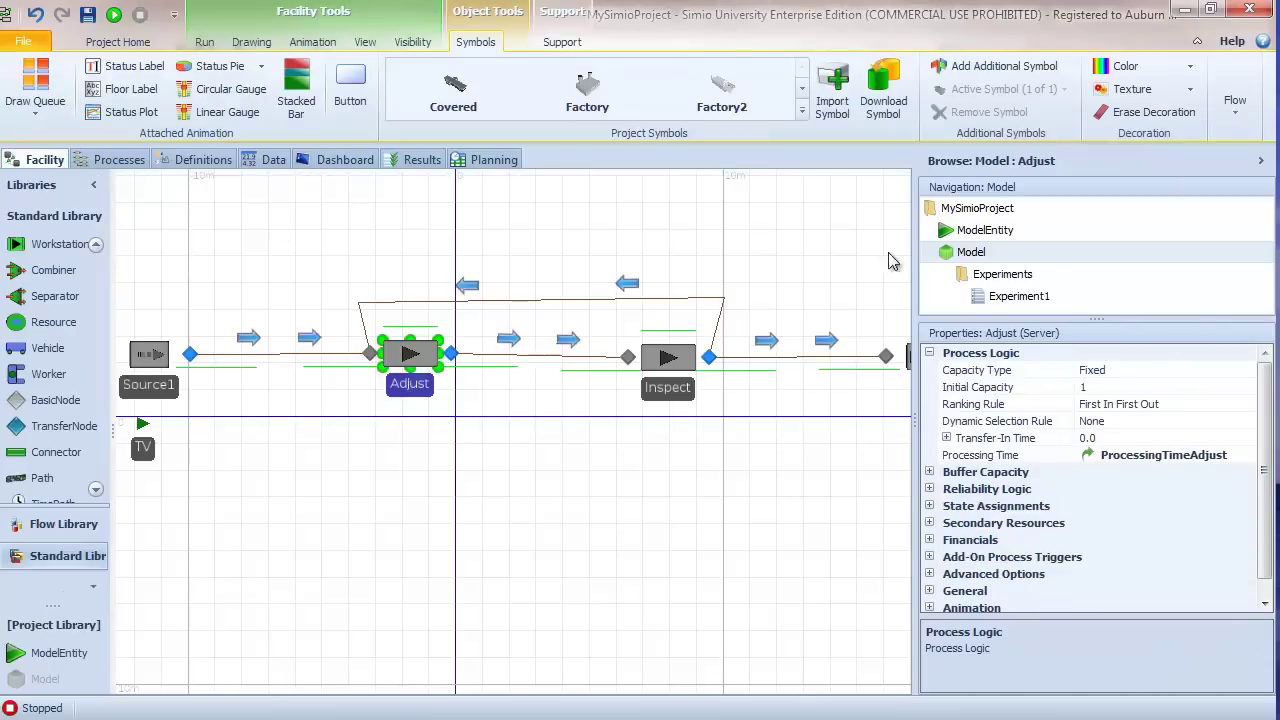
pyautogui.rightClick(956, 254)
pyautogui.click(1018, 352)
pyautogui.scroll(-1, 1265, 463)
pyautogui.scroll(-1, 1265, 463)
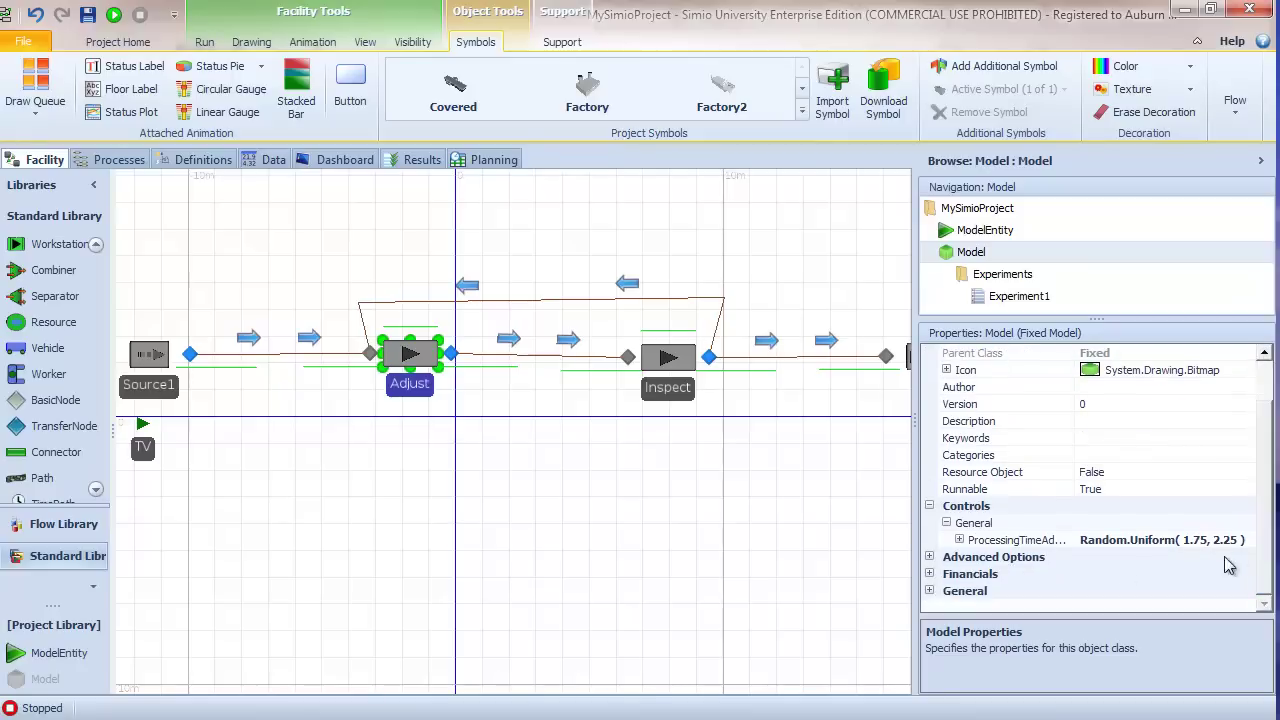
pyautogui.click(959, 540)
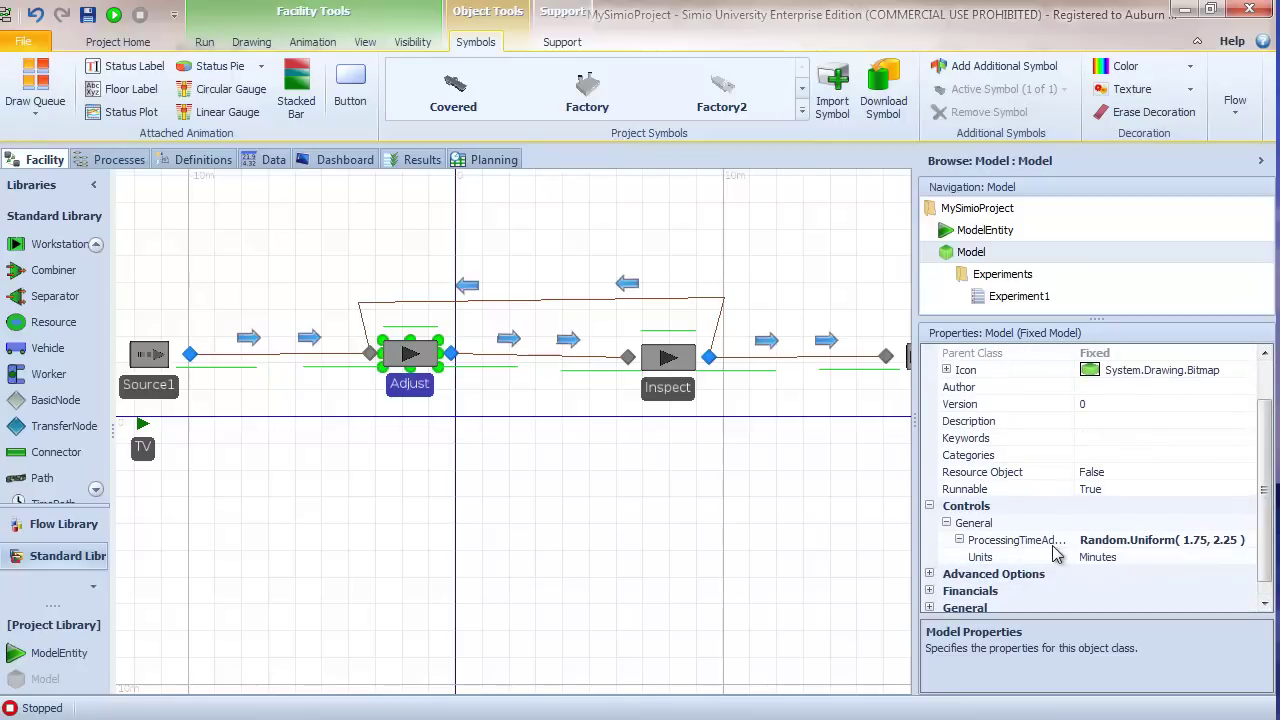
pyautogui.click(1078, 541)
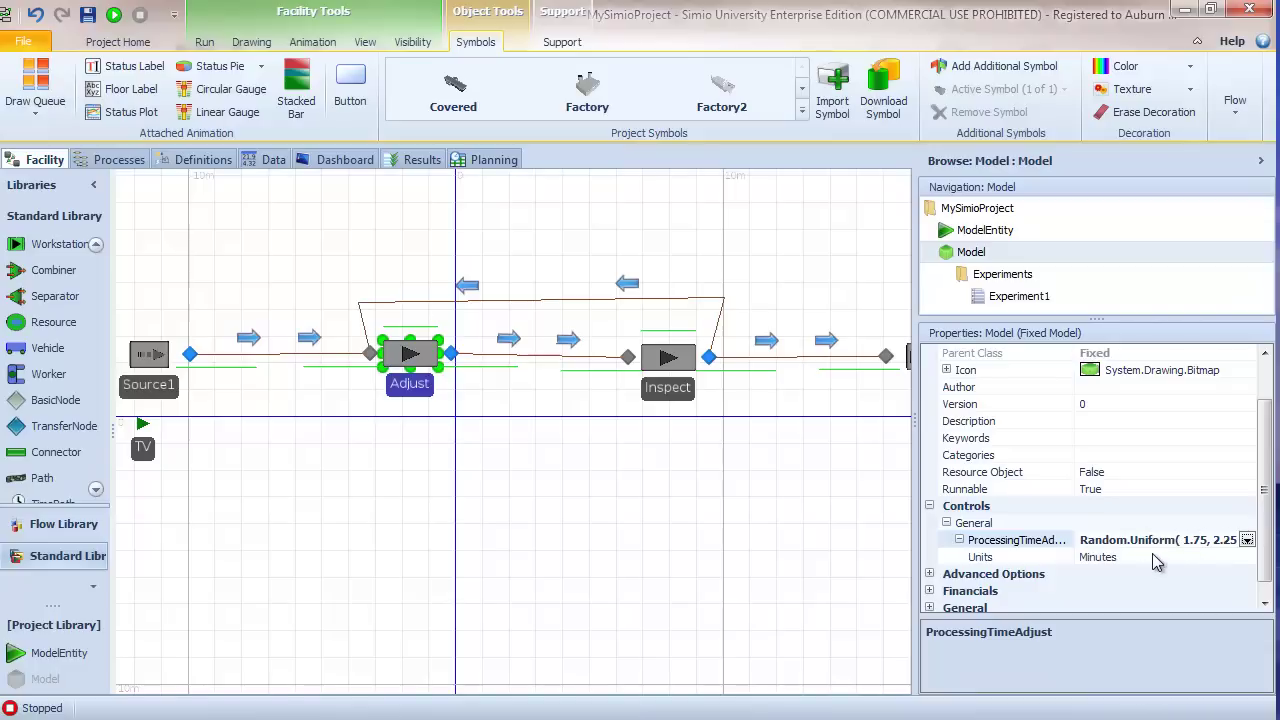
# Open and reset Experiment1, and start and cancel a run with the new ProcessingTimeAdjust control.
pyautogui.click(681, 457)
pyautogui.click(1008, 297)
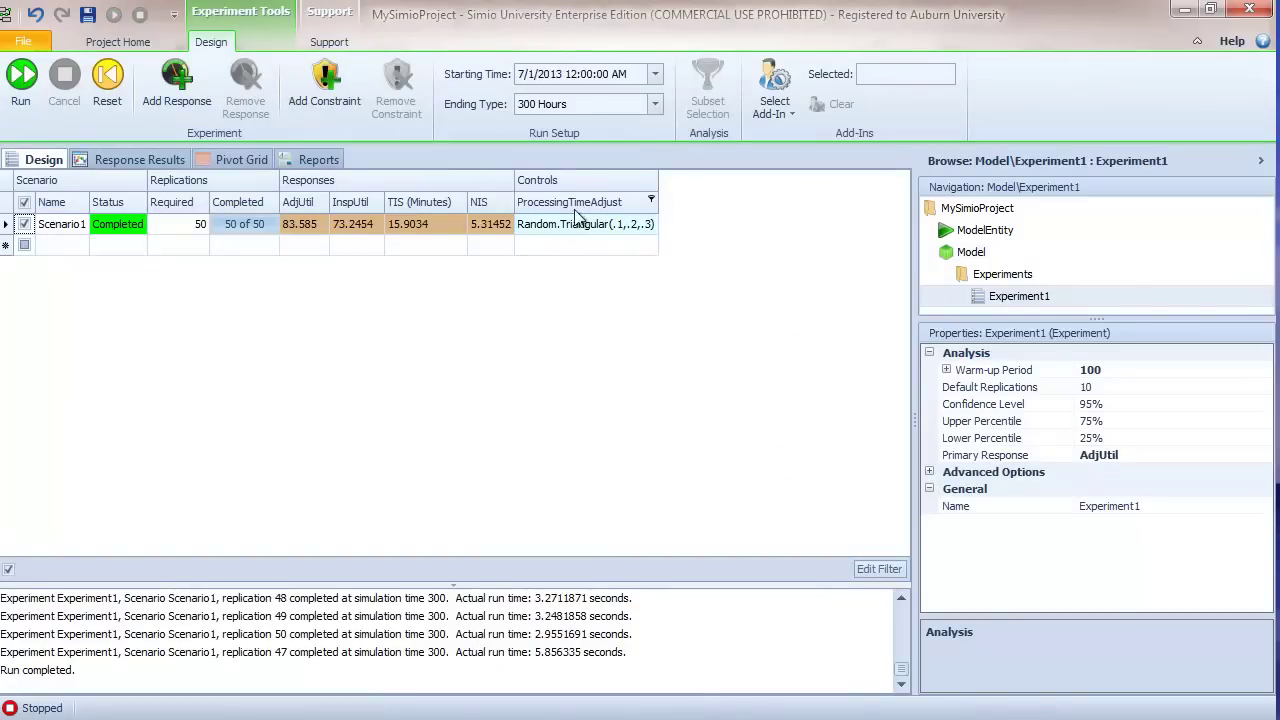
pyautogui.click(107, 80)
pyautogui.click(22, 78)
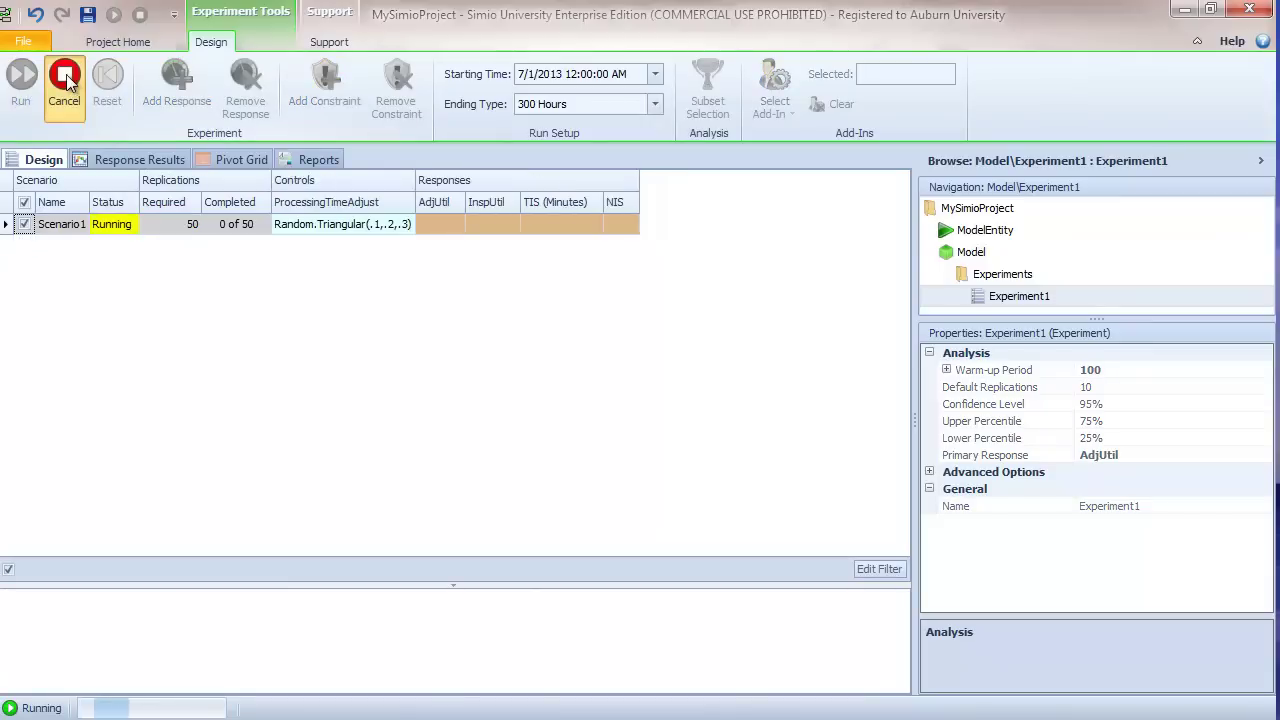
pyautogui.click(65, 80)
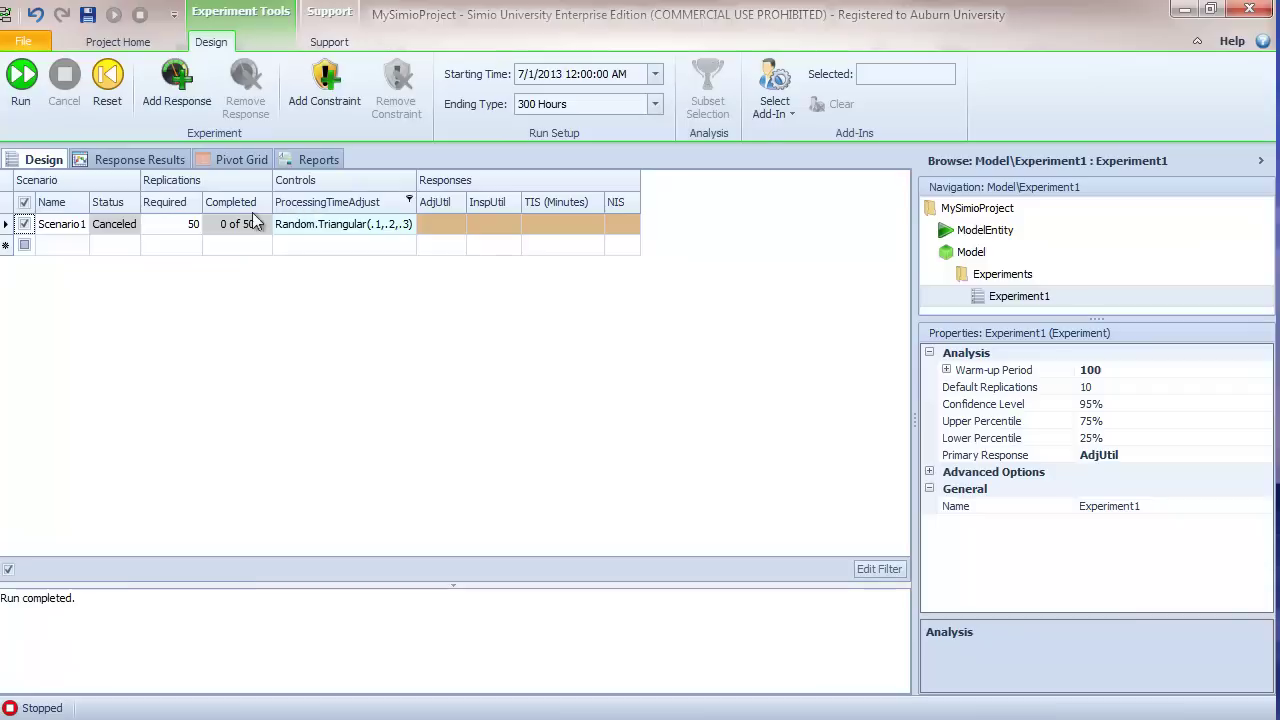
# Set Scenario1's ProcessingTimeAdjust control to Random.Exponential(2).
pyautogui.click(318, 226)
pyautogui.moveTo(319, 226); pyautogui.dragTo(426, 230)
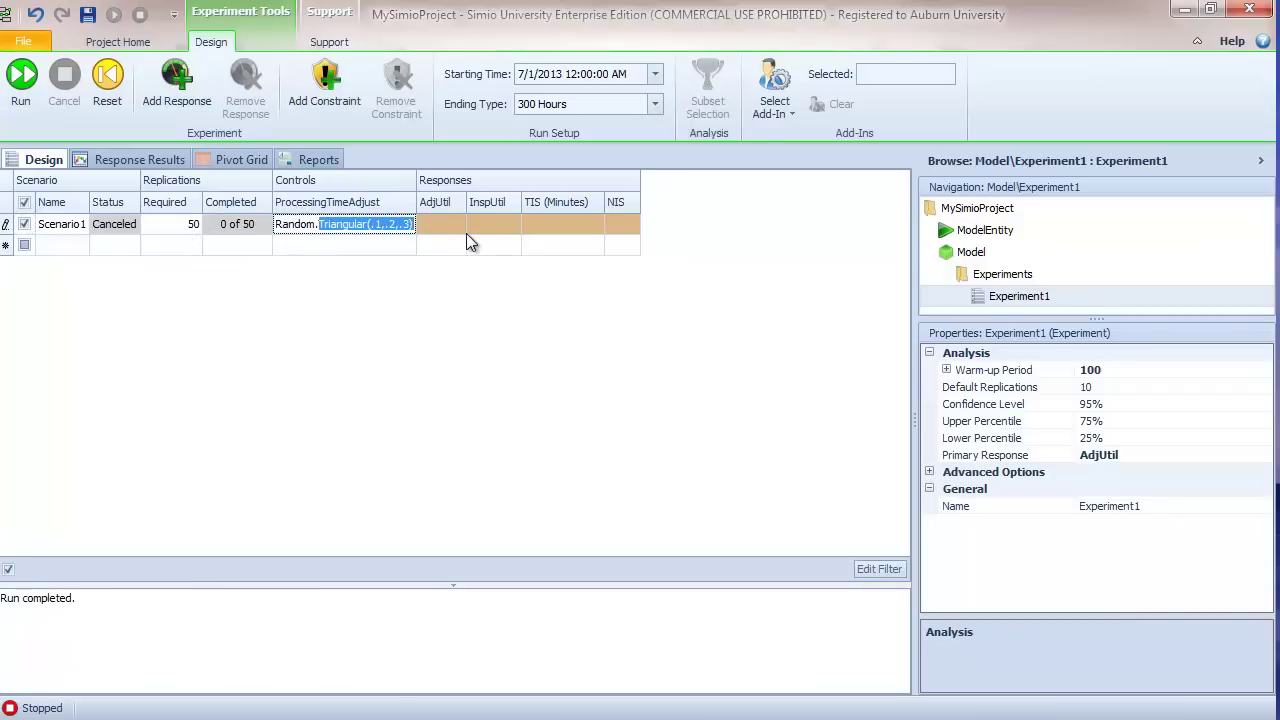
pyautogui.write('Expon')
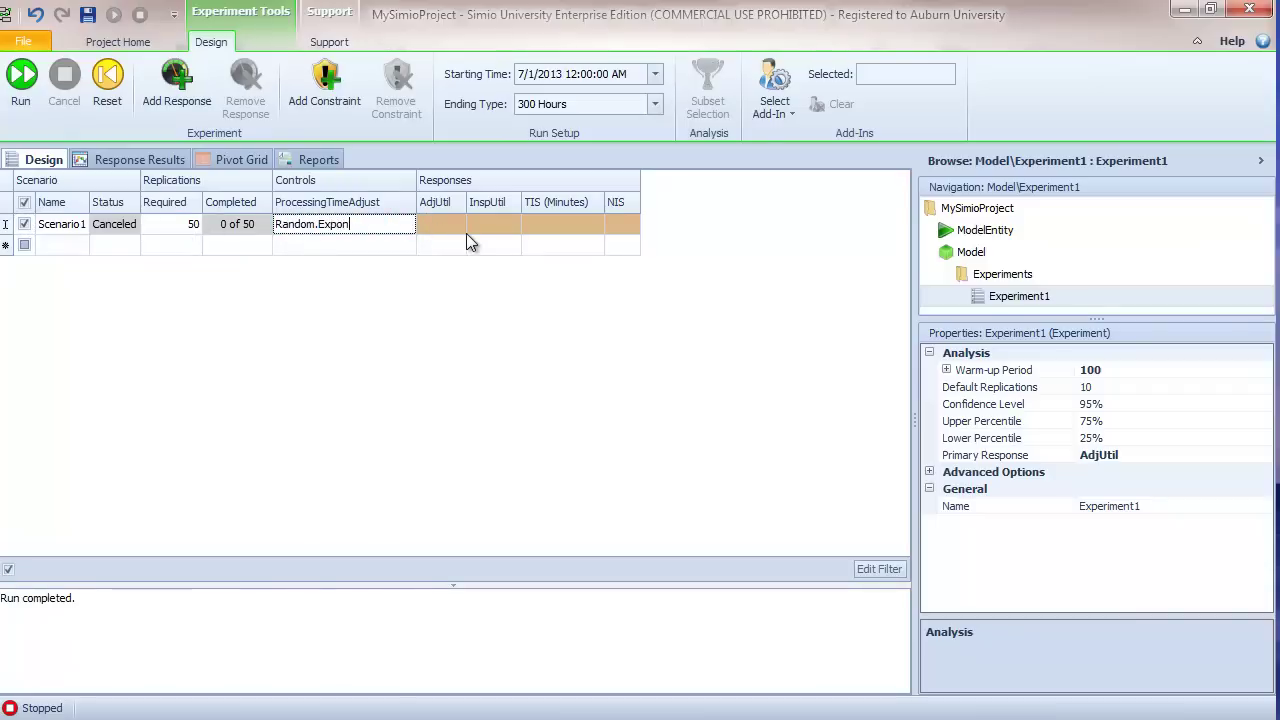
pyautogui.write('ential(2)')
pyautogui.press('Return')
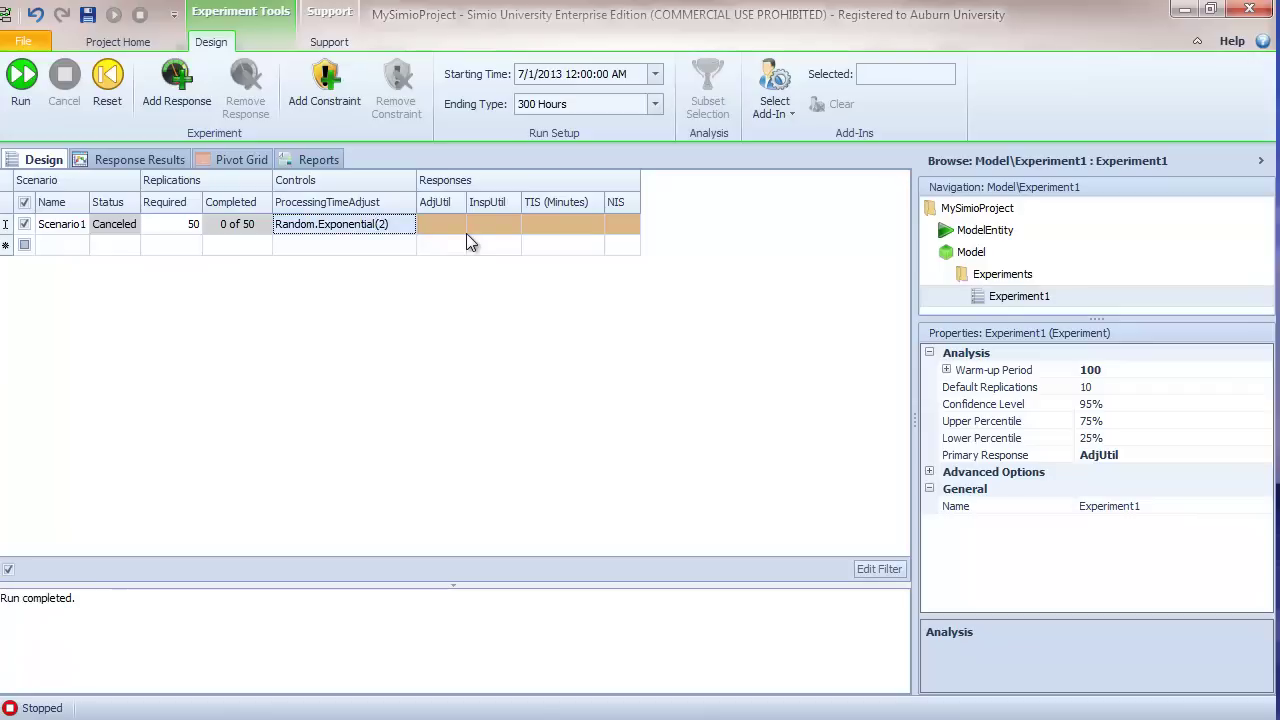
# Set Scenario1's required replications to 20.
pyautogui.click(148, 227)
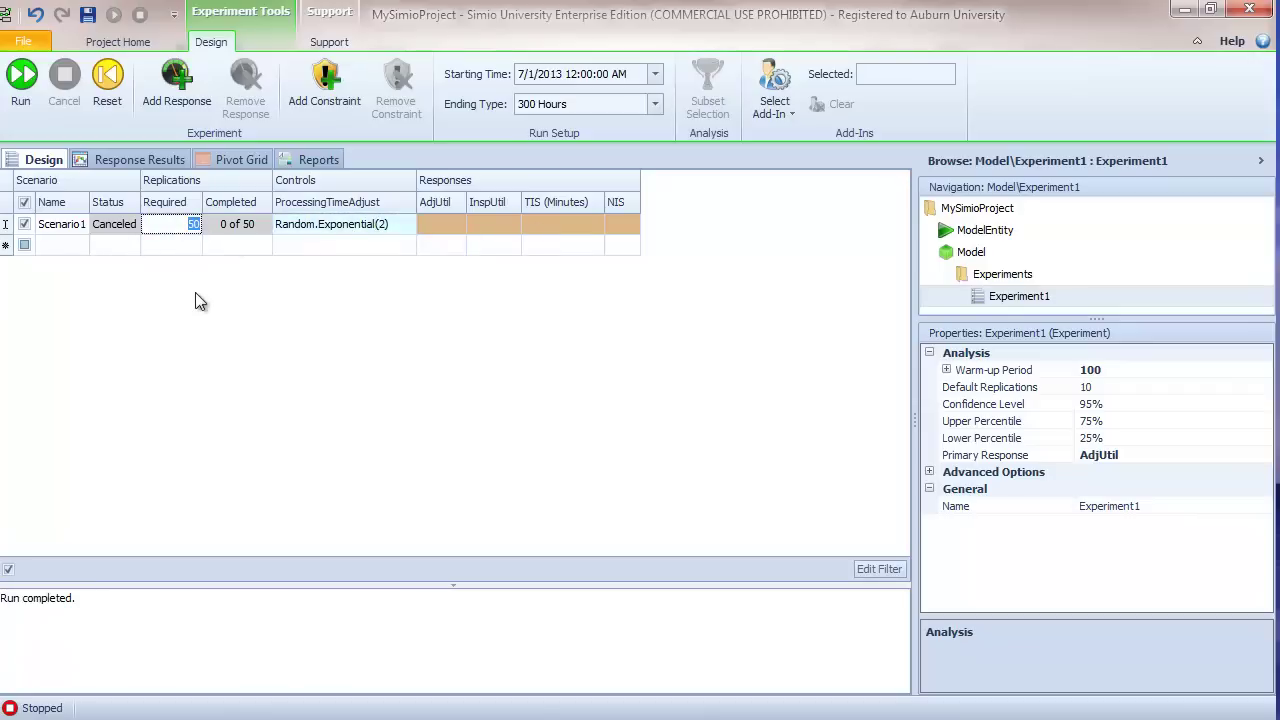
pyautogui.write('20')
pyautogui.press('Return')
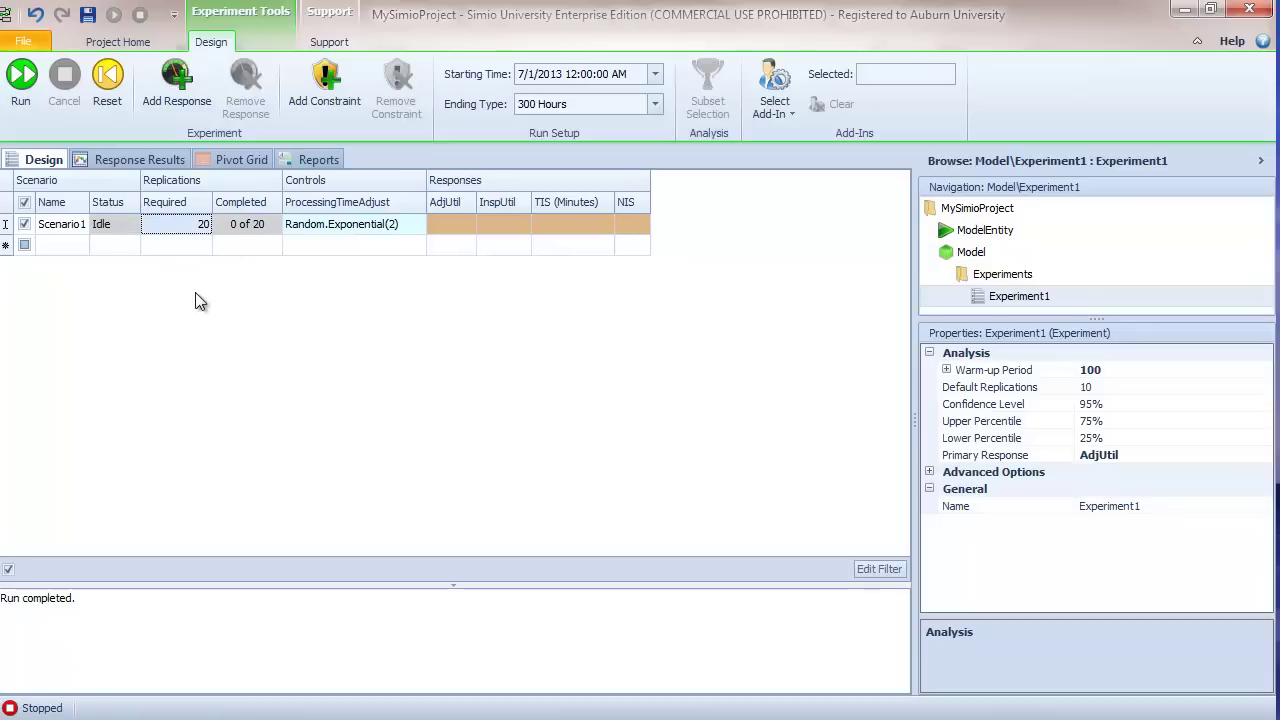
# Add a second scenario named Scenario2 with 20 required replications.
pyautogui.click(62, 245)
pyautogui.write('Sc')
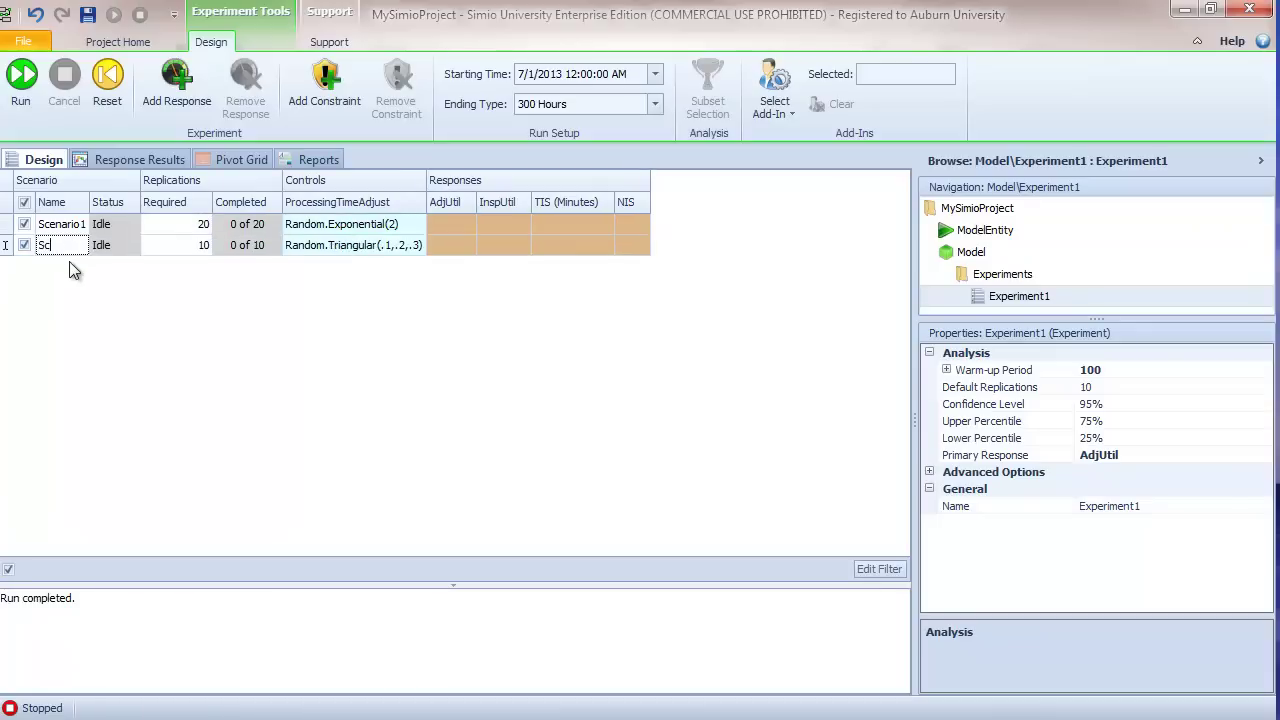
pyautogui.write('enario2')
pyautogui.press('Tab')
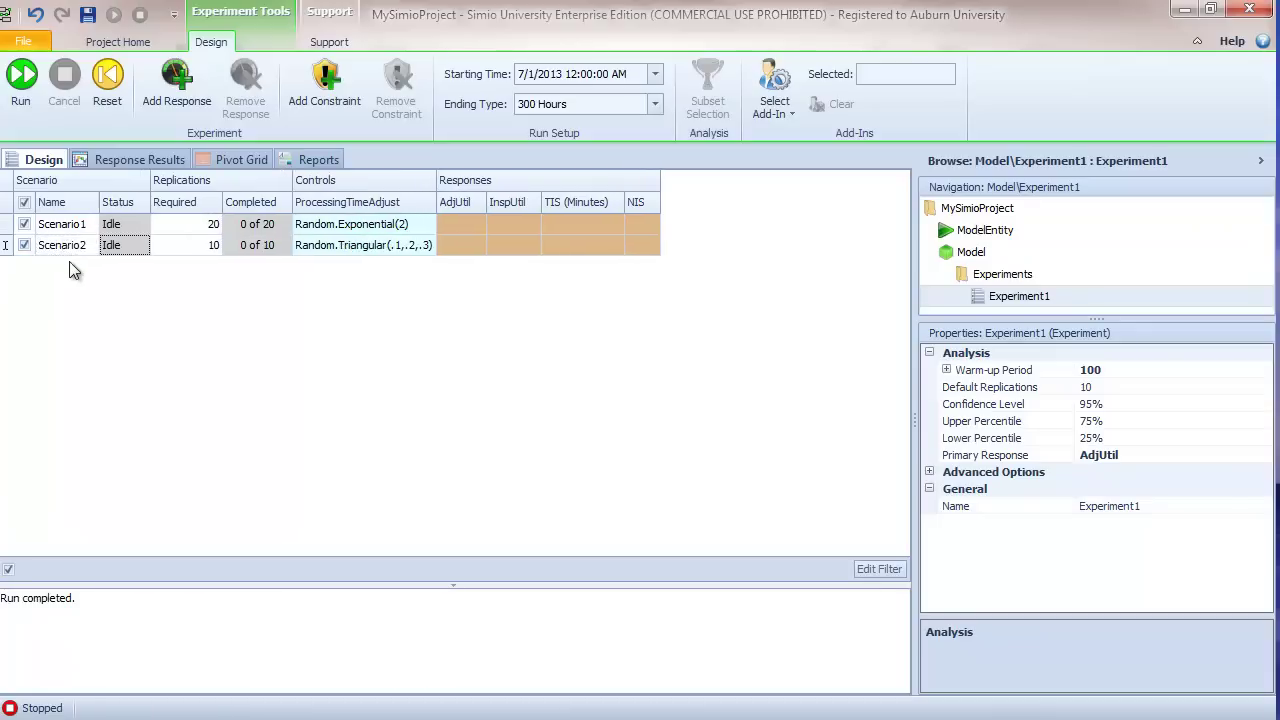
pyautogui.write('20')
pyautogui.press('Tab')
# Set Scenario2's ProcessingTimeAdjust control to Random.Uniform(1.75, 2.25) and widen the column to fit the expression.
pyautogui.write('Ra')
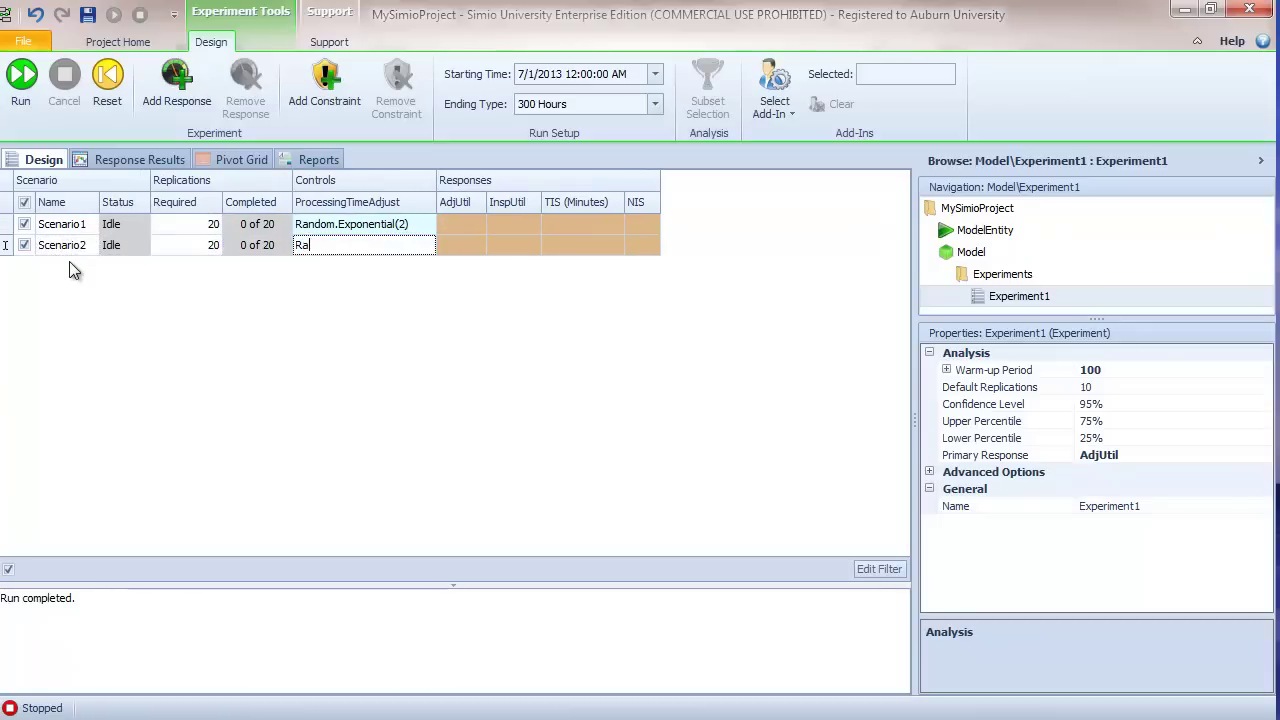
pyautogui.write('ndom.Uniform(1.75')
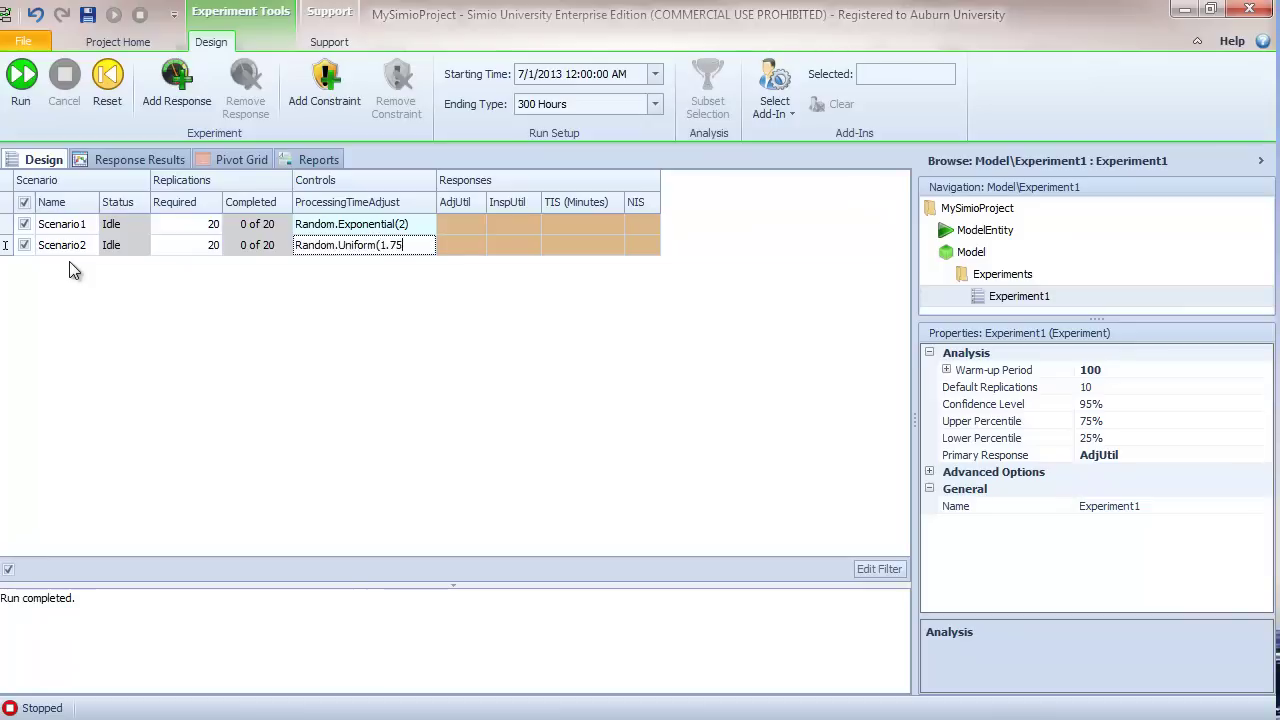
pyautogui.write(', 2.25)')
pyautogui.press('Tab')
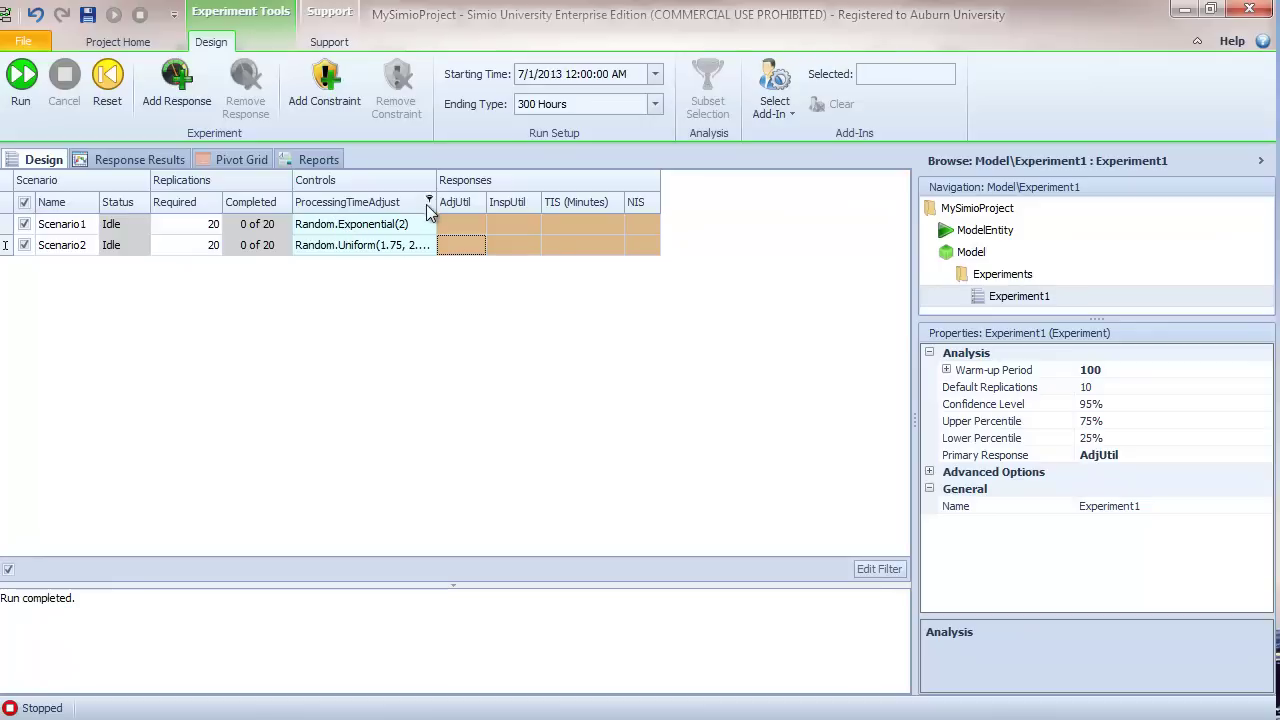
pyautogui.moveTo(437, 180); pyautogui.dragTo(452, 180)
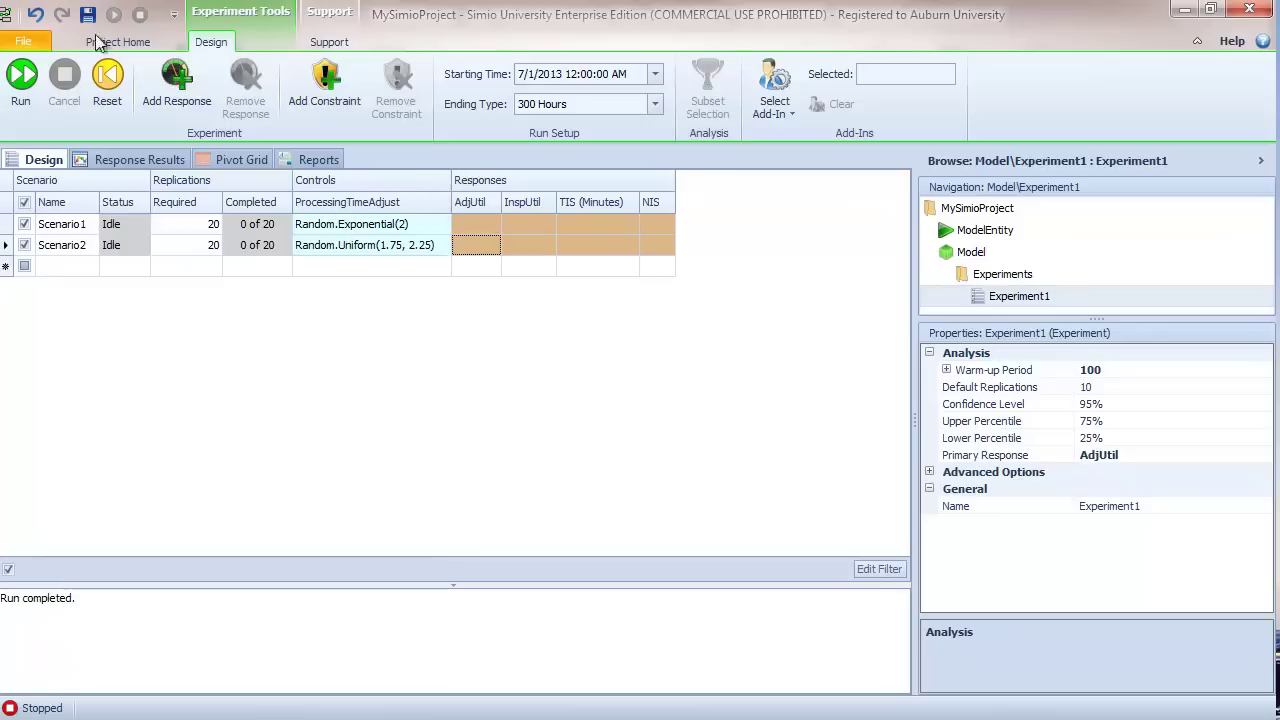
# Run the experiment and compare both scenarios' TIS response in the response results chart.
pyautogui.click(21, 80)
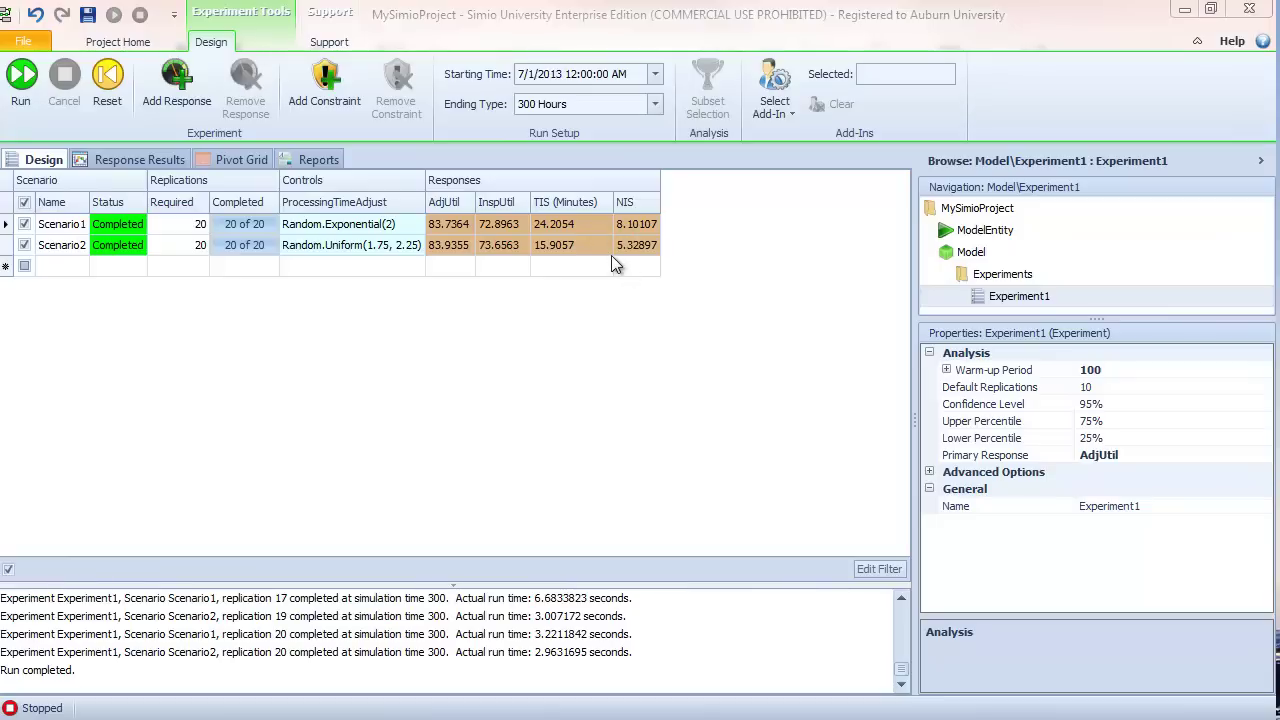
pyautogui.click(178, 164)
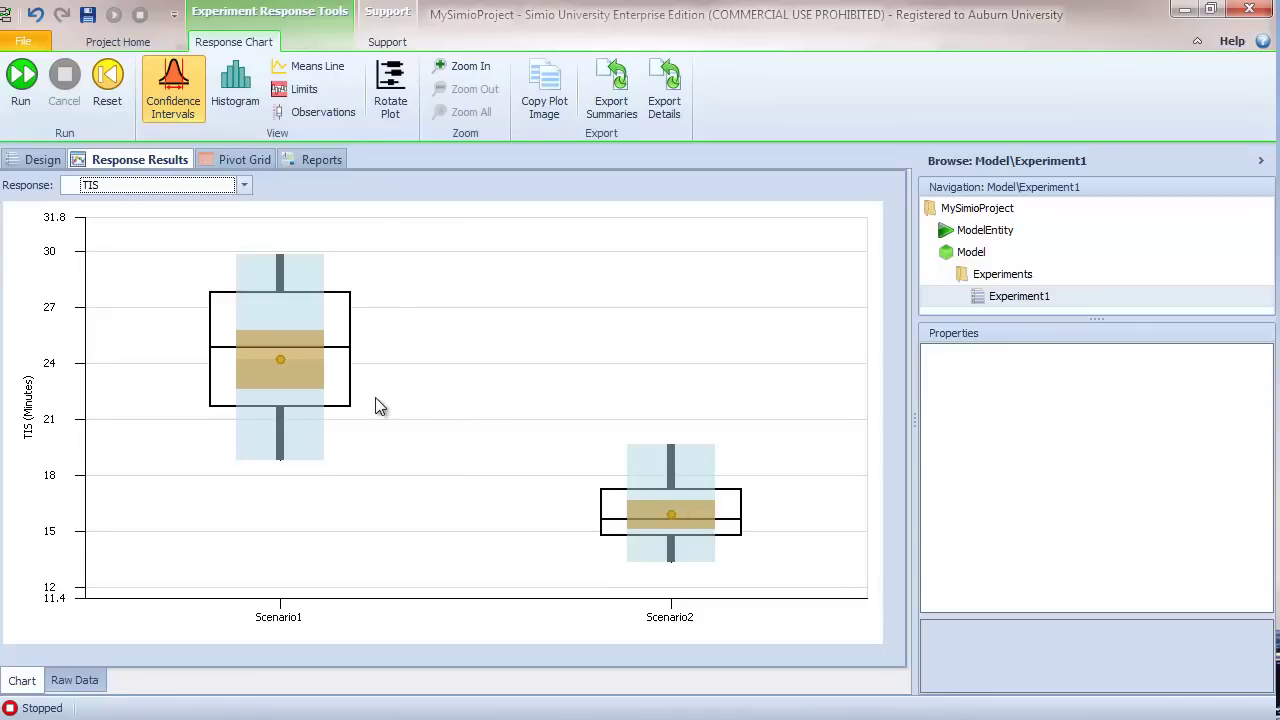
pyautogui.moveTo(650, 540)
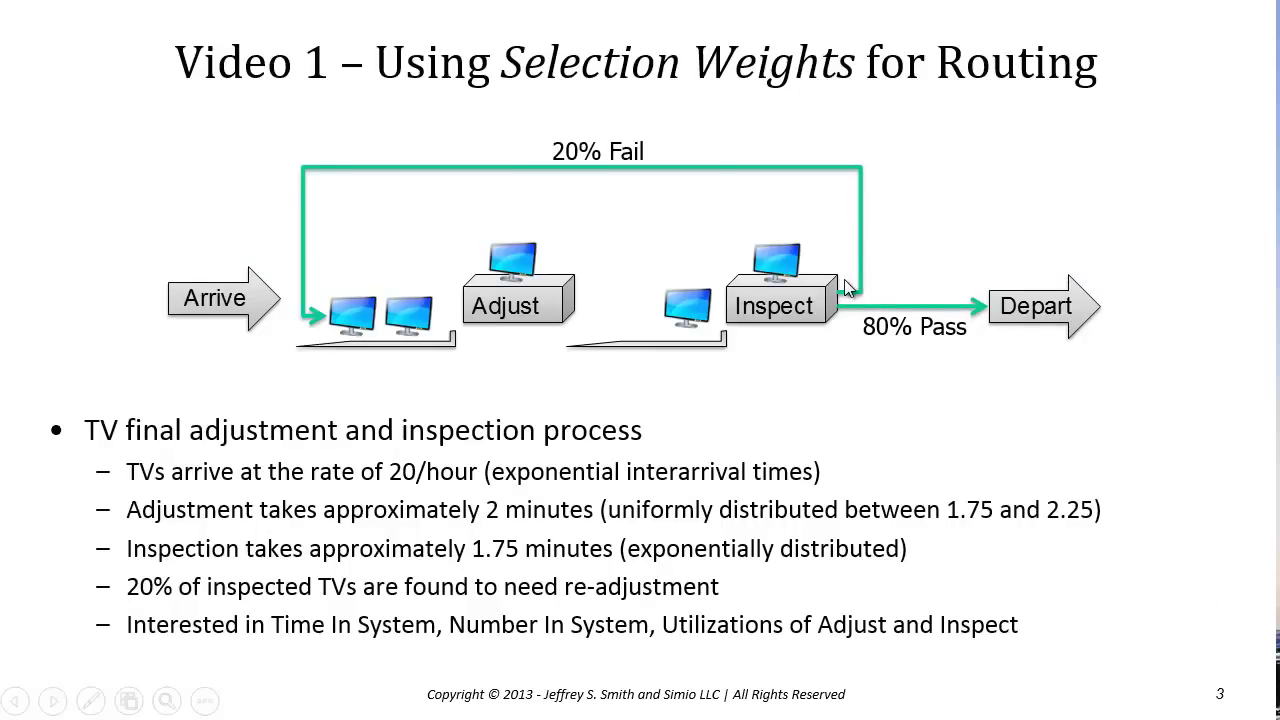
pyautogui.click(845, 328)
pyautogui.click(846, 369)
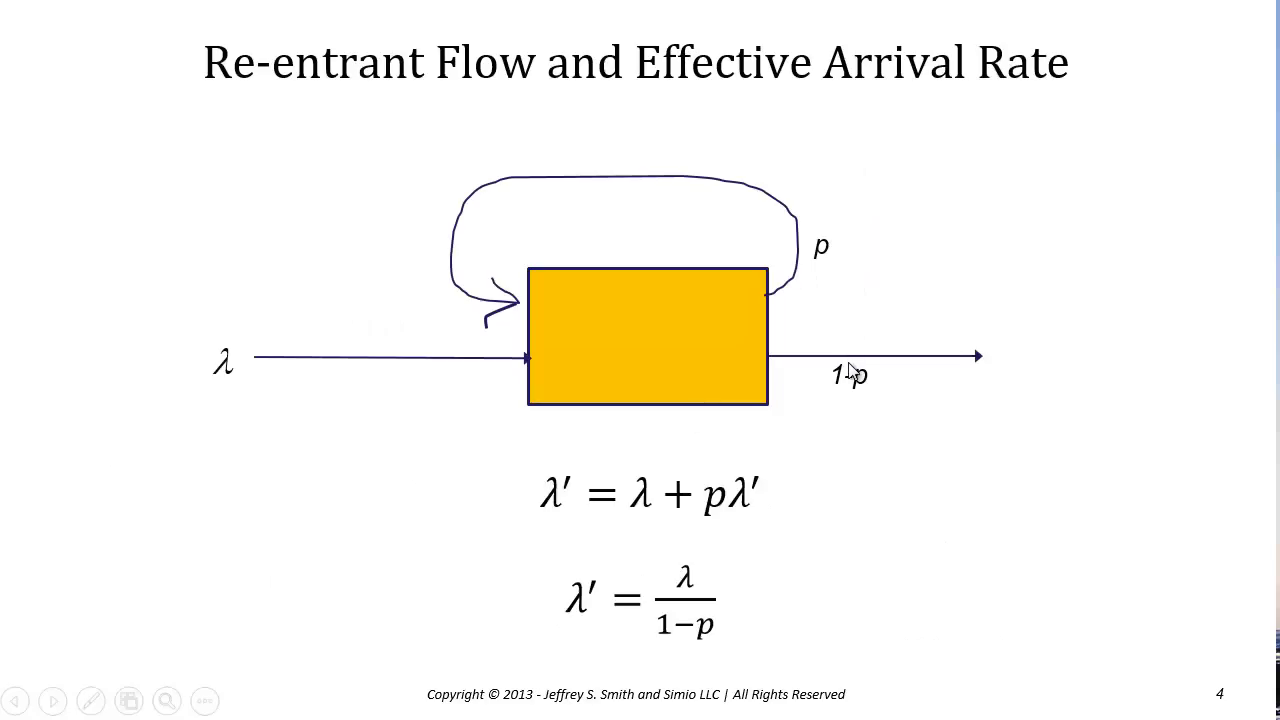
pyautogui.click(847, 366)
pyautogui.click(846, 374)
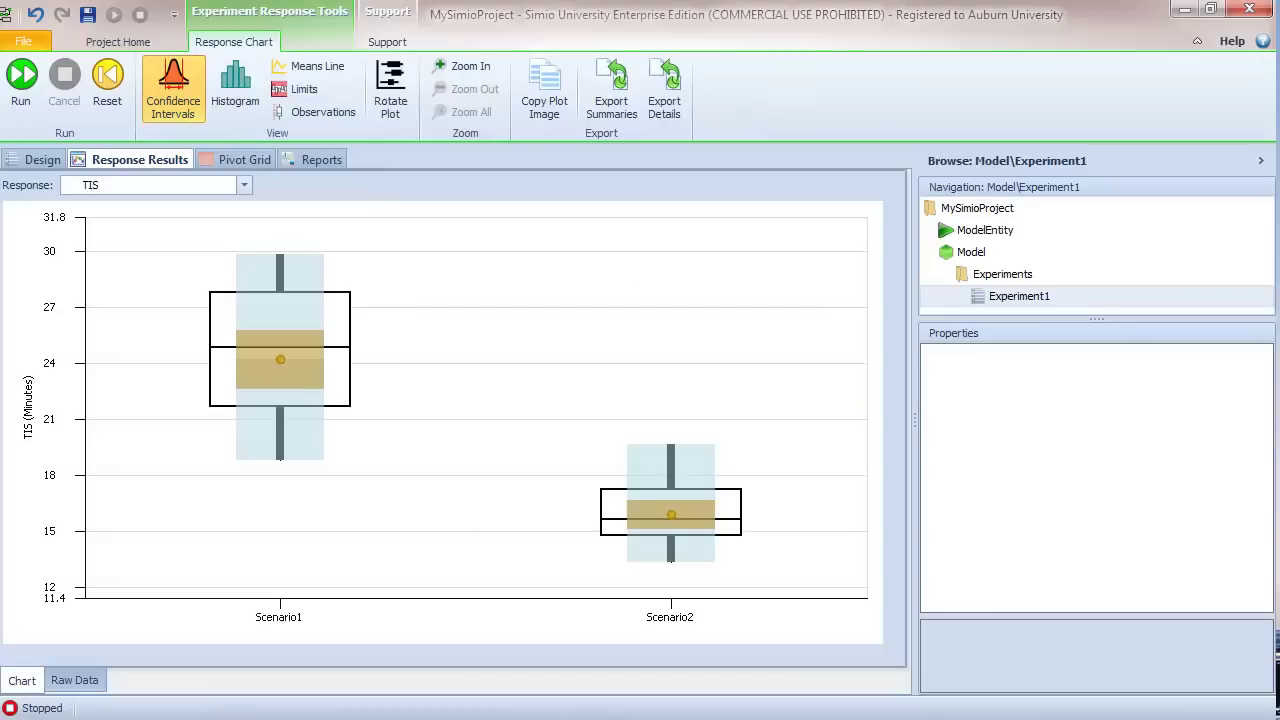
# Return to the model's facility view and examine the selection weight of the rework path from Inspect back to Adjust.
pyautogui.click(958, 257)
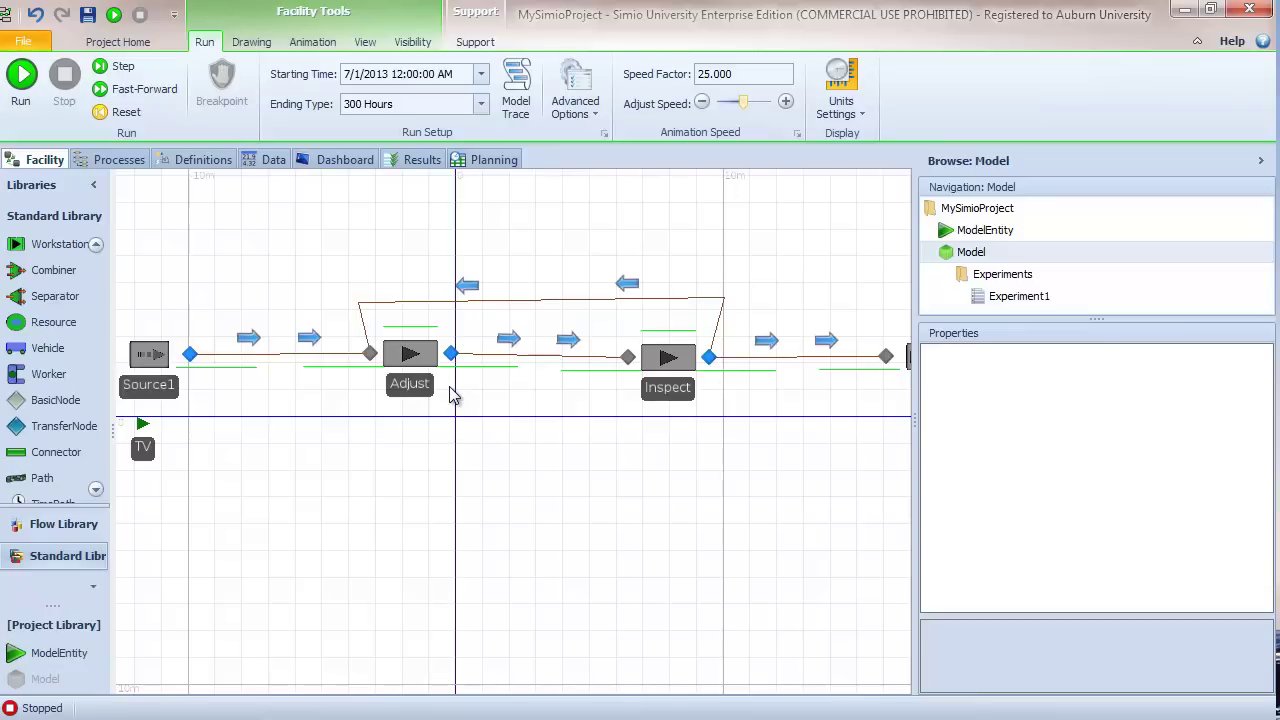
pyautogui.click(716, 342)
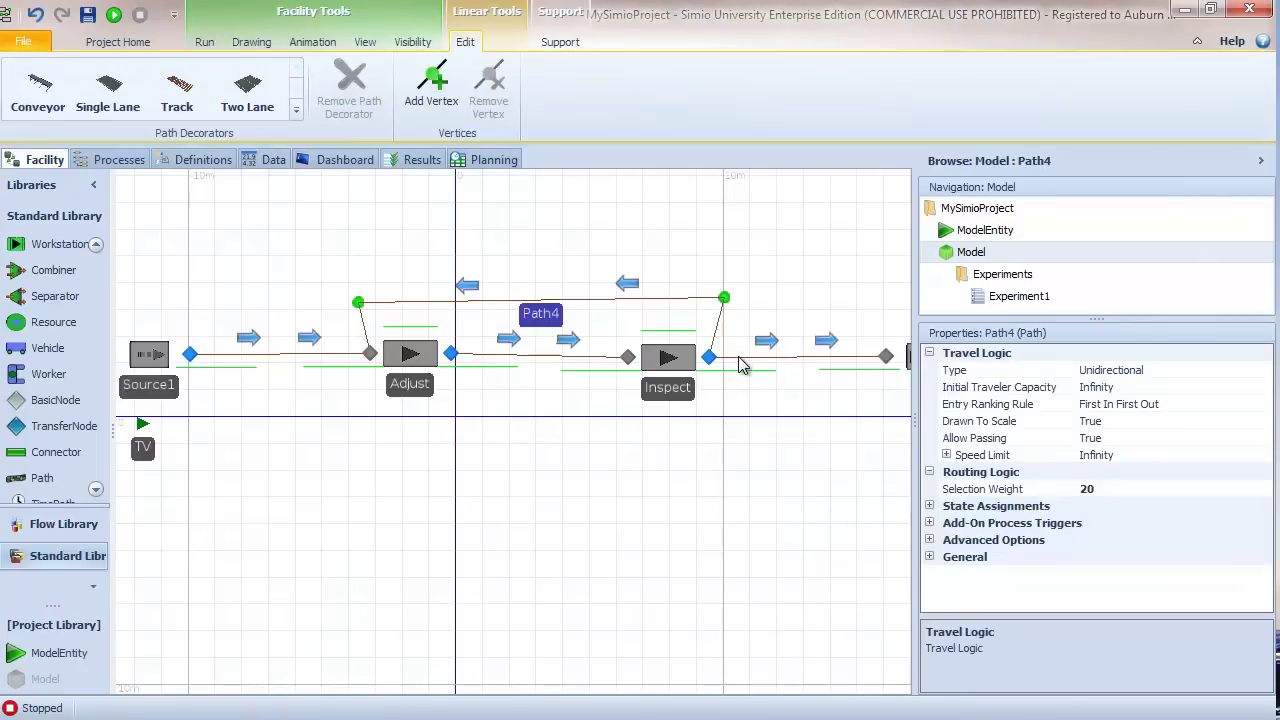